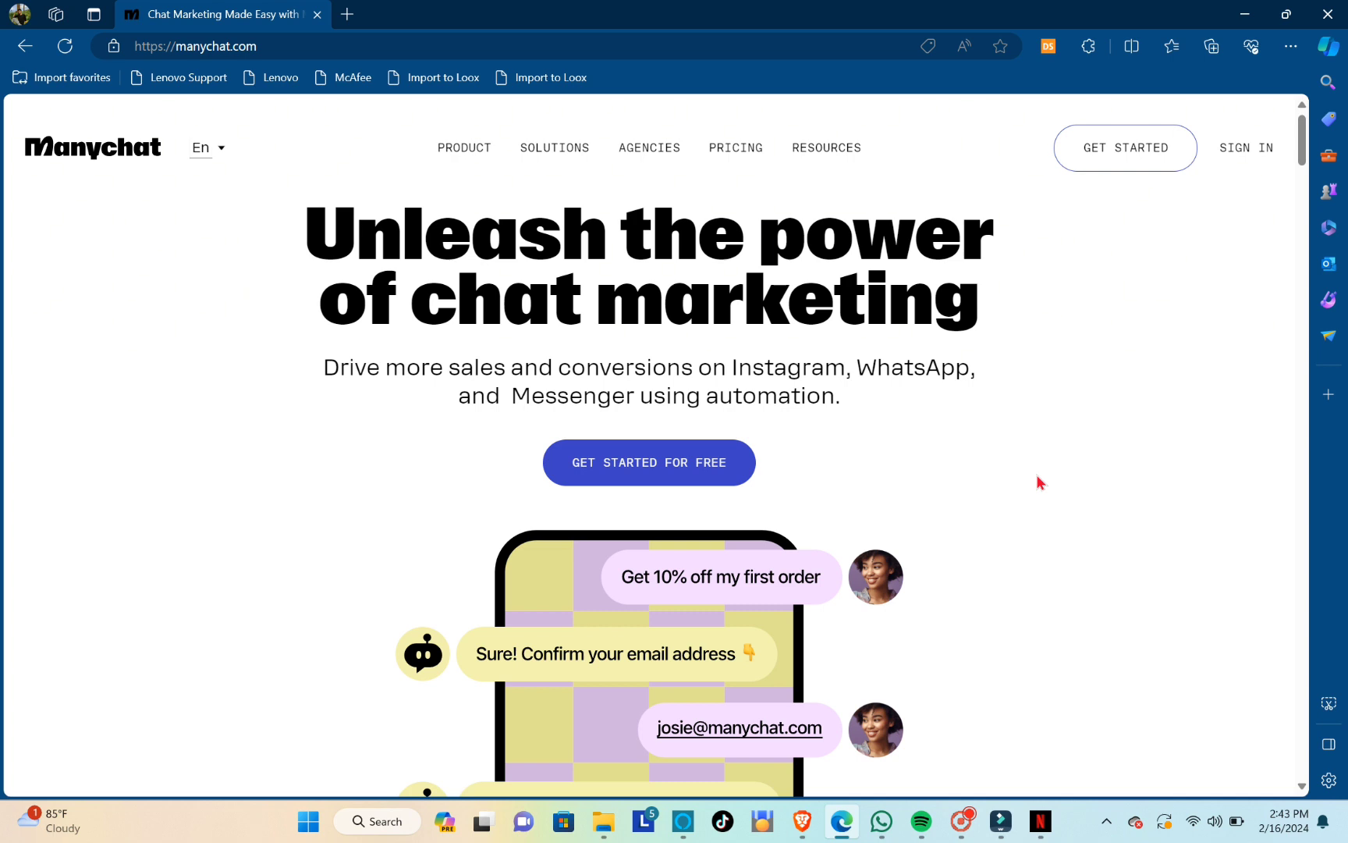
Load the manychat.com home page
key("XF86MonBrightnessUp")
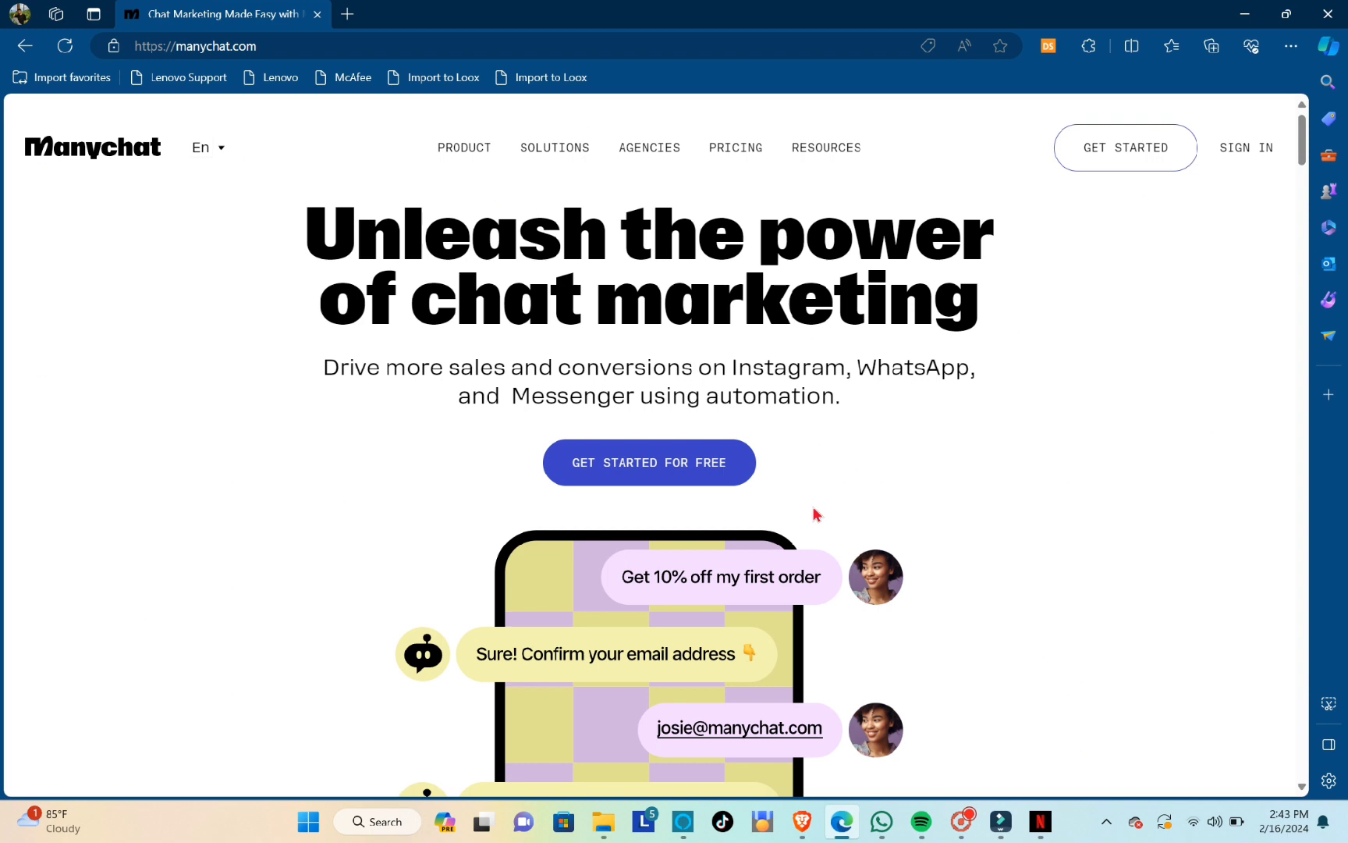
left_click_drag(274, 44, 114, 43)
key("Return")
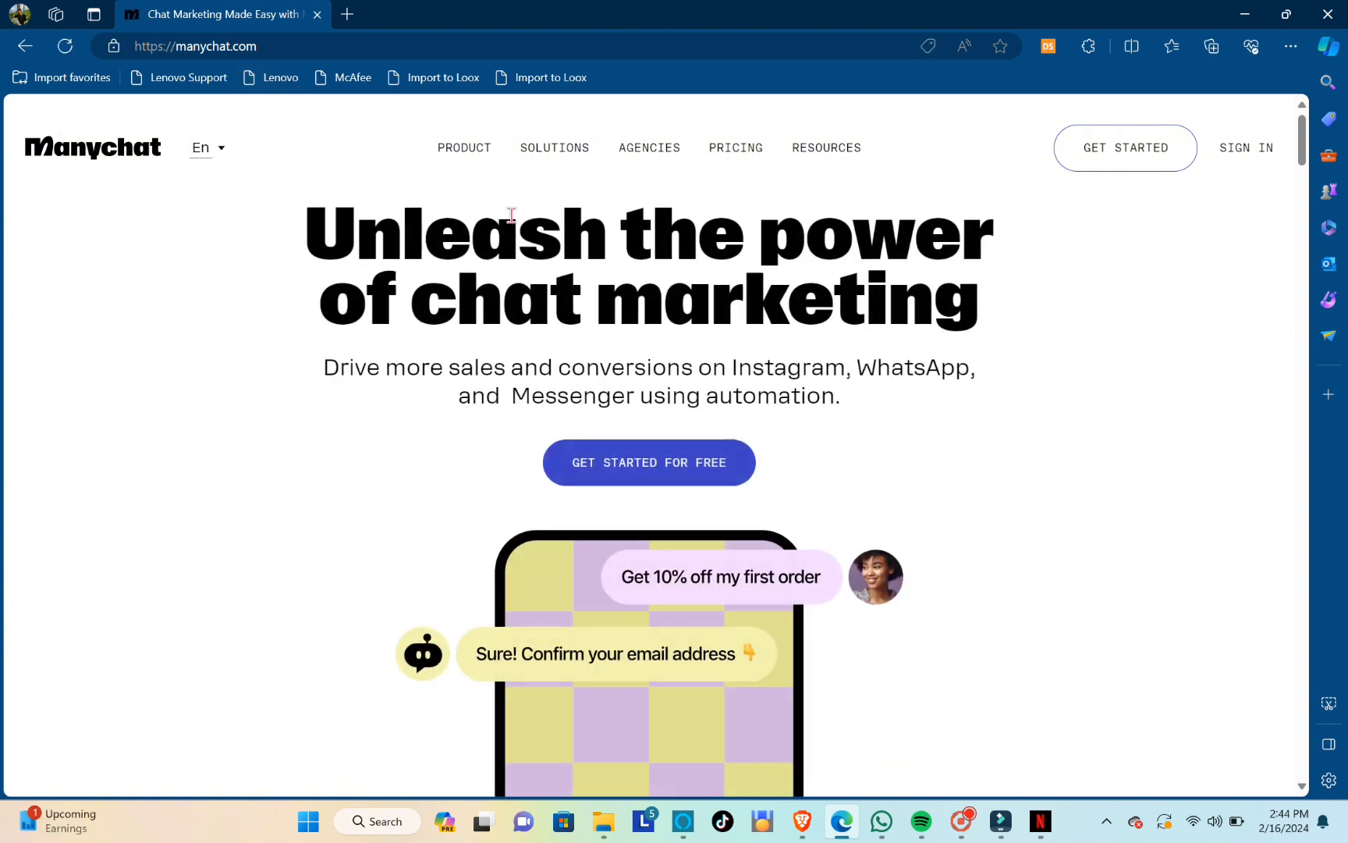
Open the Manychat pricing page and compare the Free, Pro and Premium plans
mouse_move(460, 145)
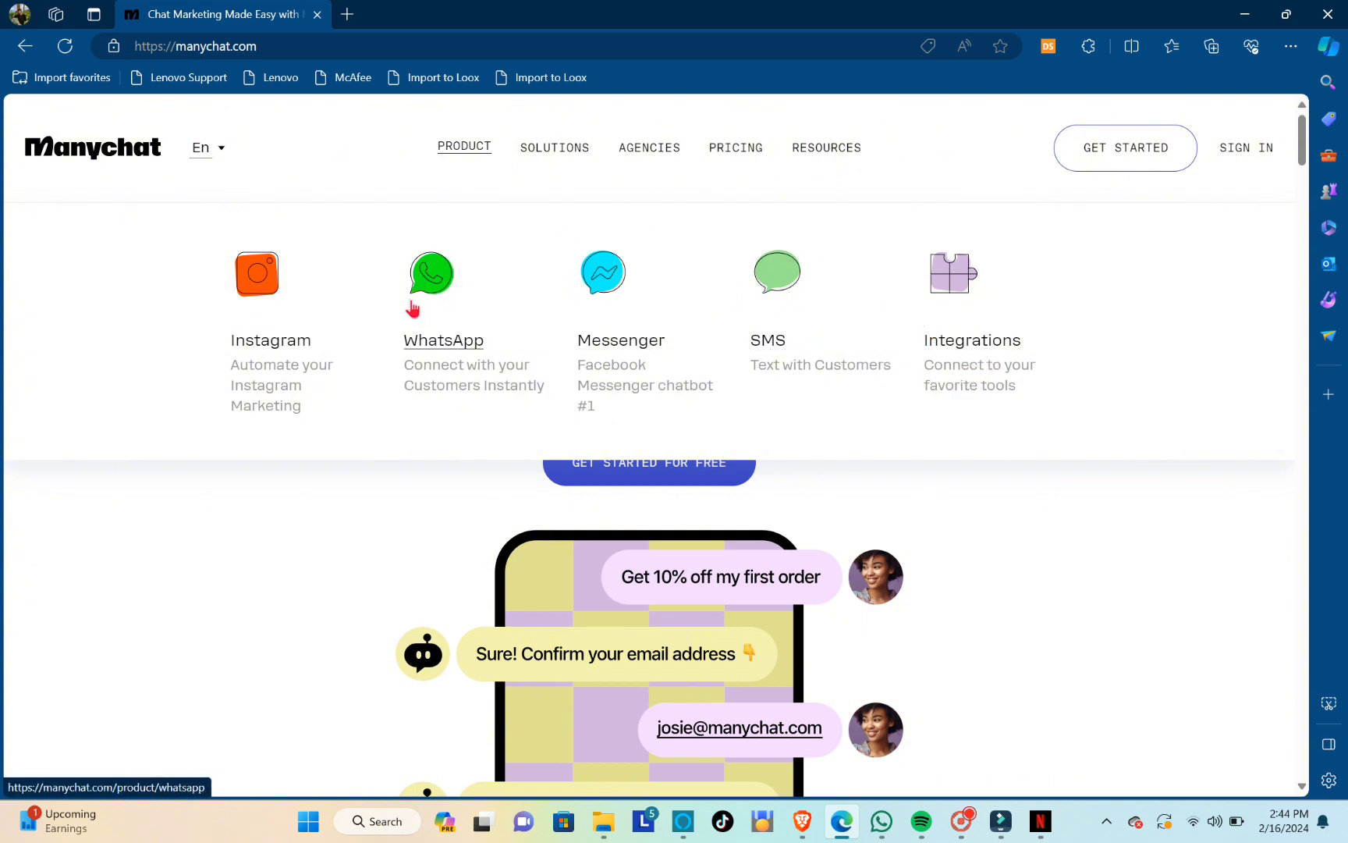
left_click(739, 154)
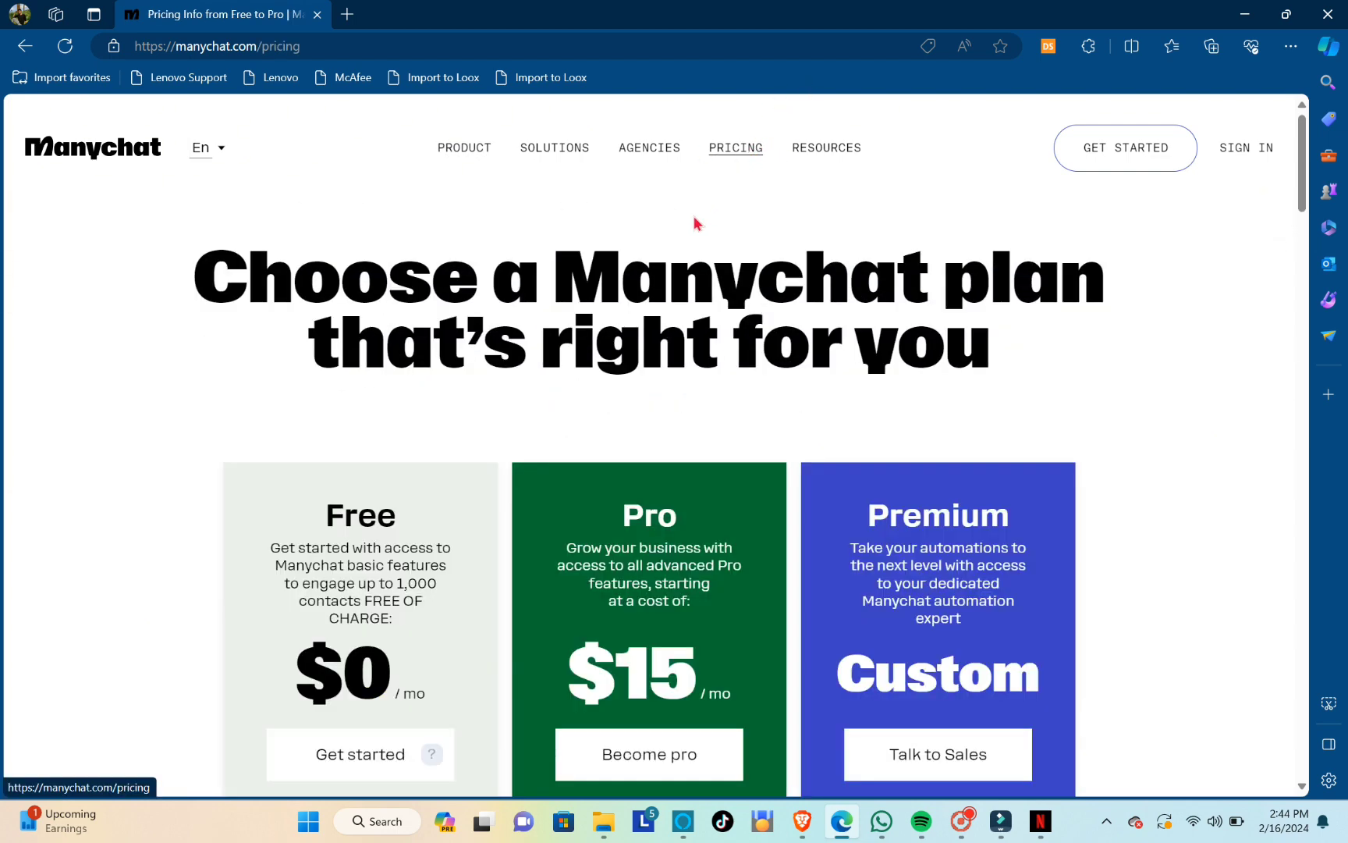
scroll(559, 340, "down", 5)
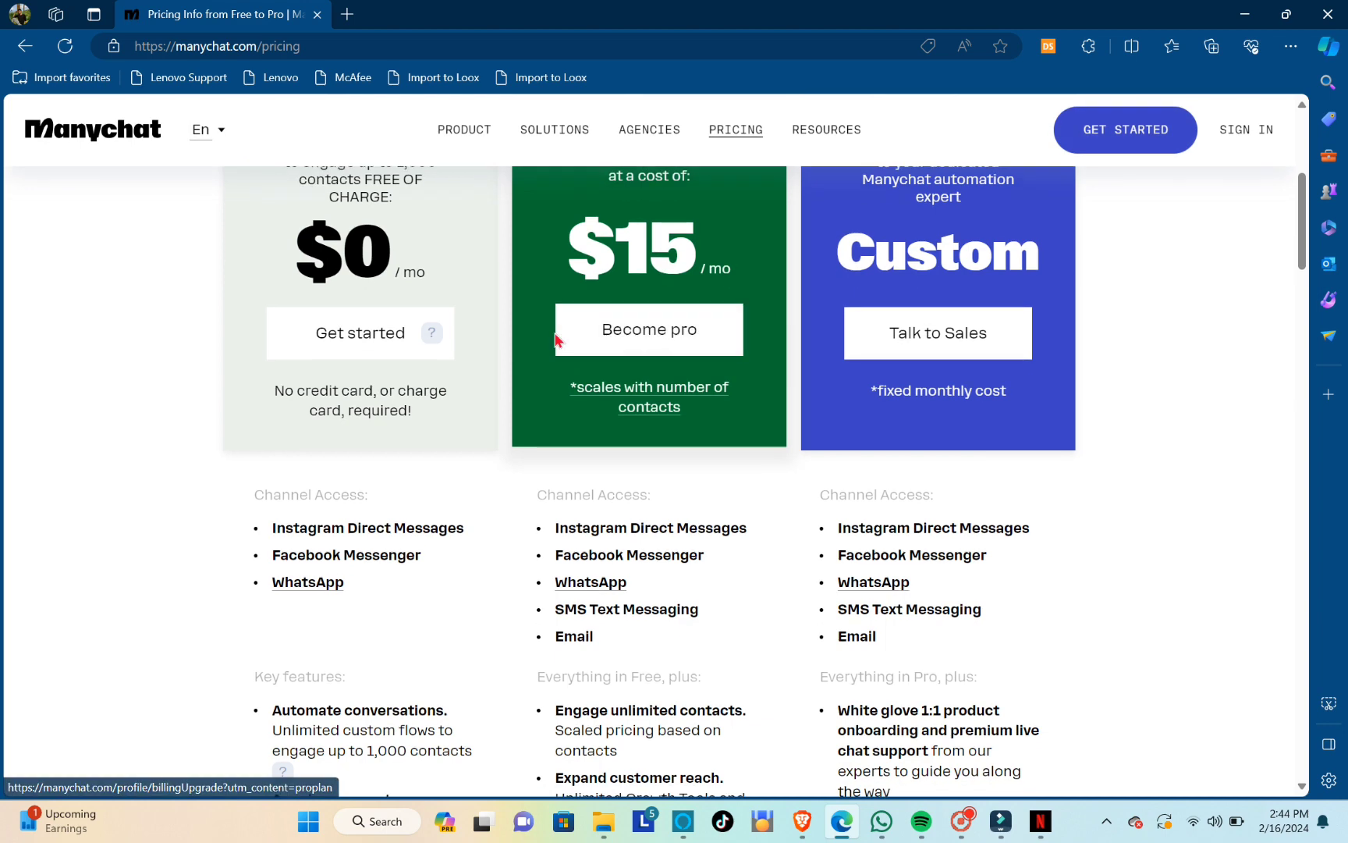
scroll(558, 340, "up", 4)
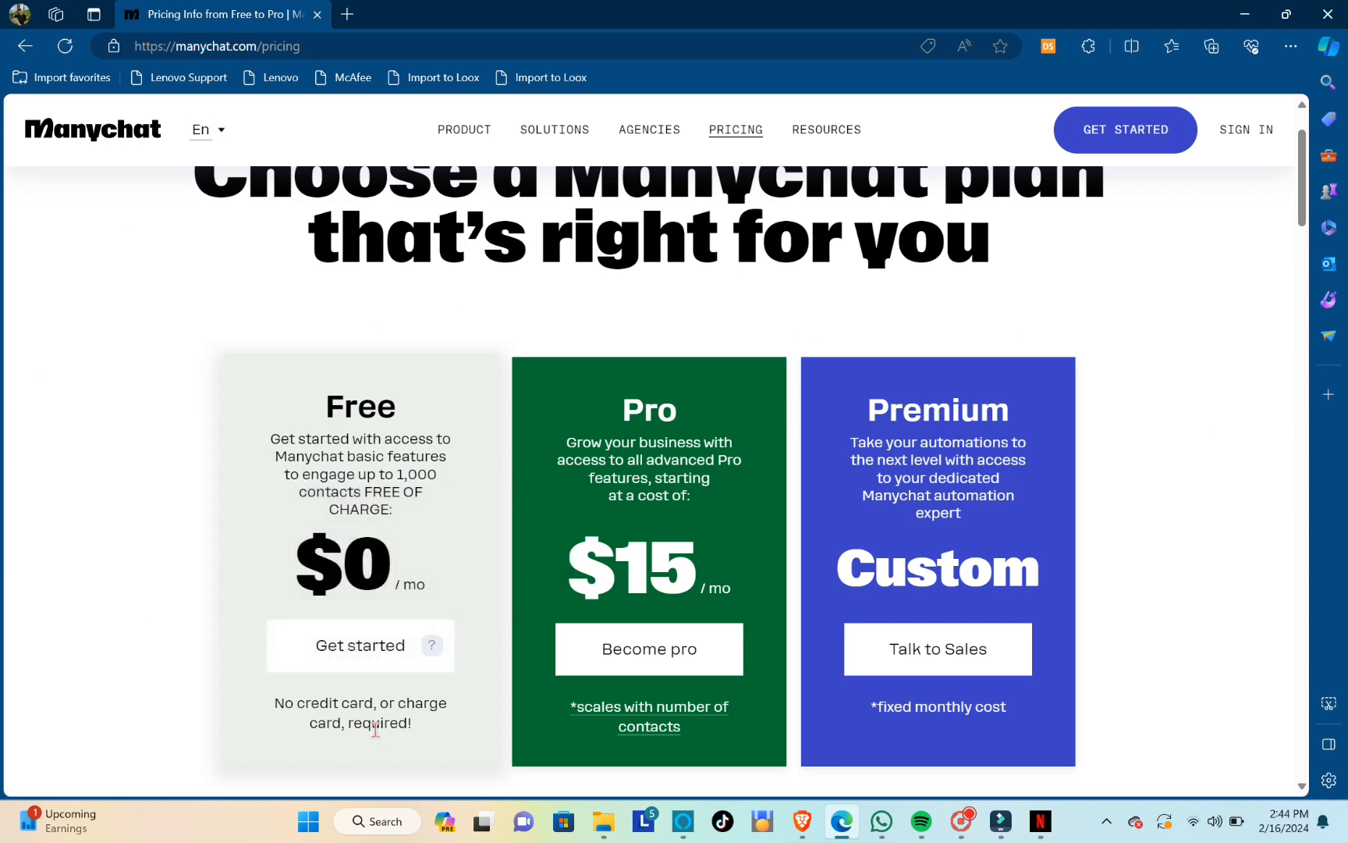
scroll(440, 608, "down", 1)
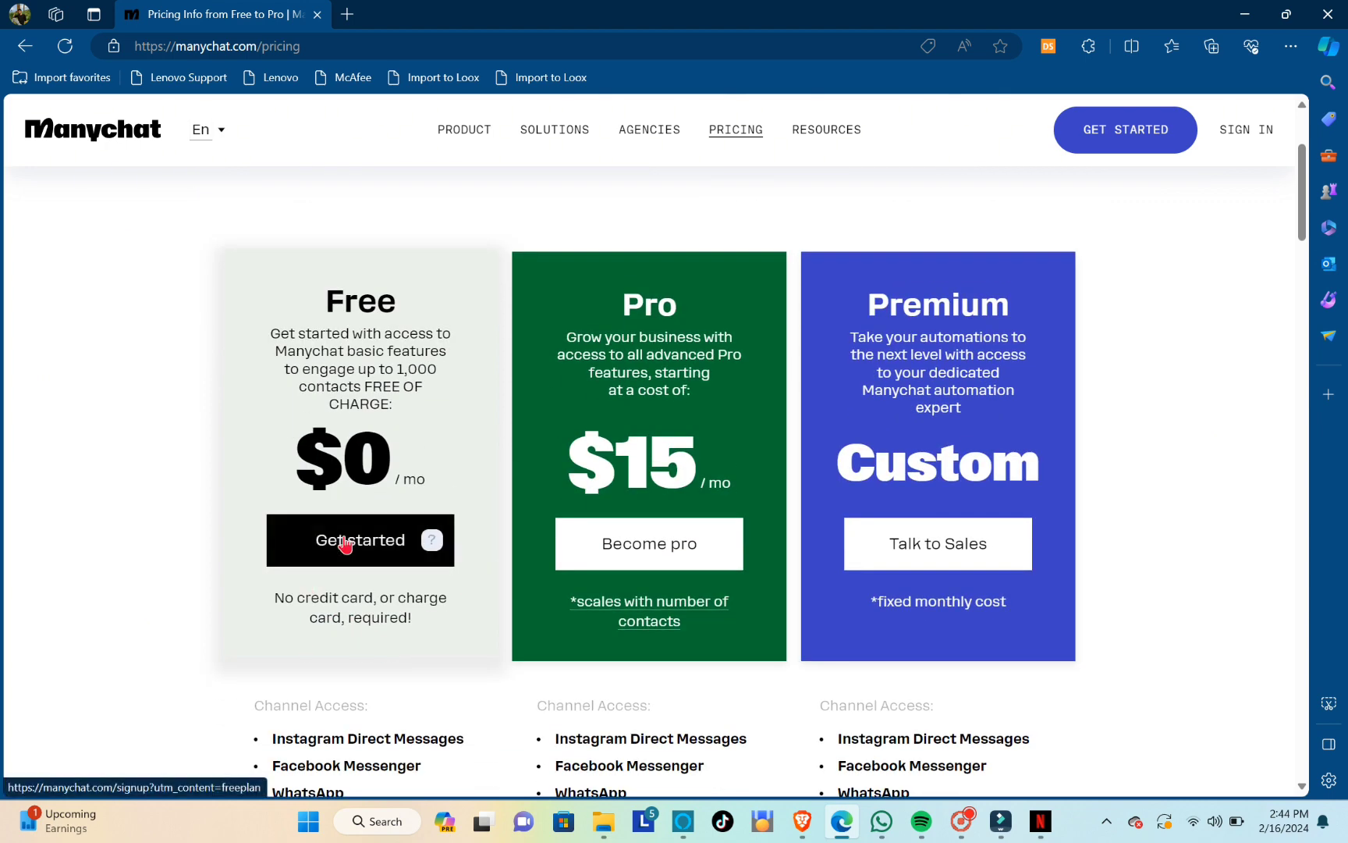
Start the Manychat sign-up with Instagram as the first channel and continue with Facebook
left_click(1151, 146)
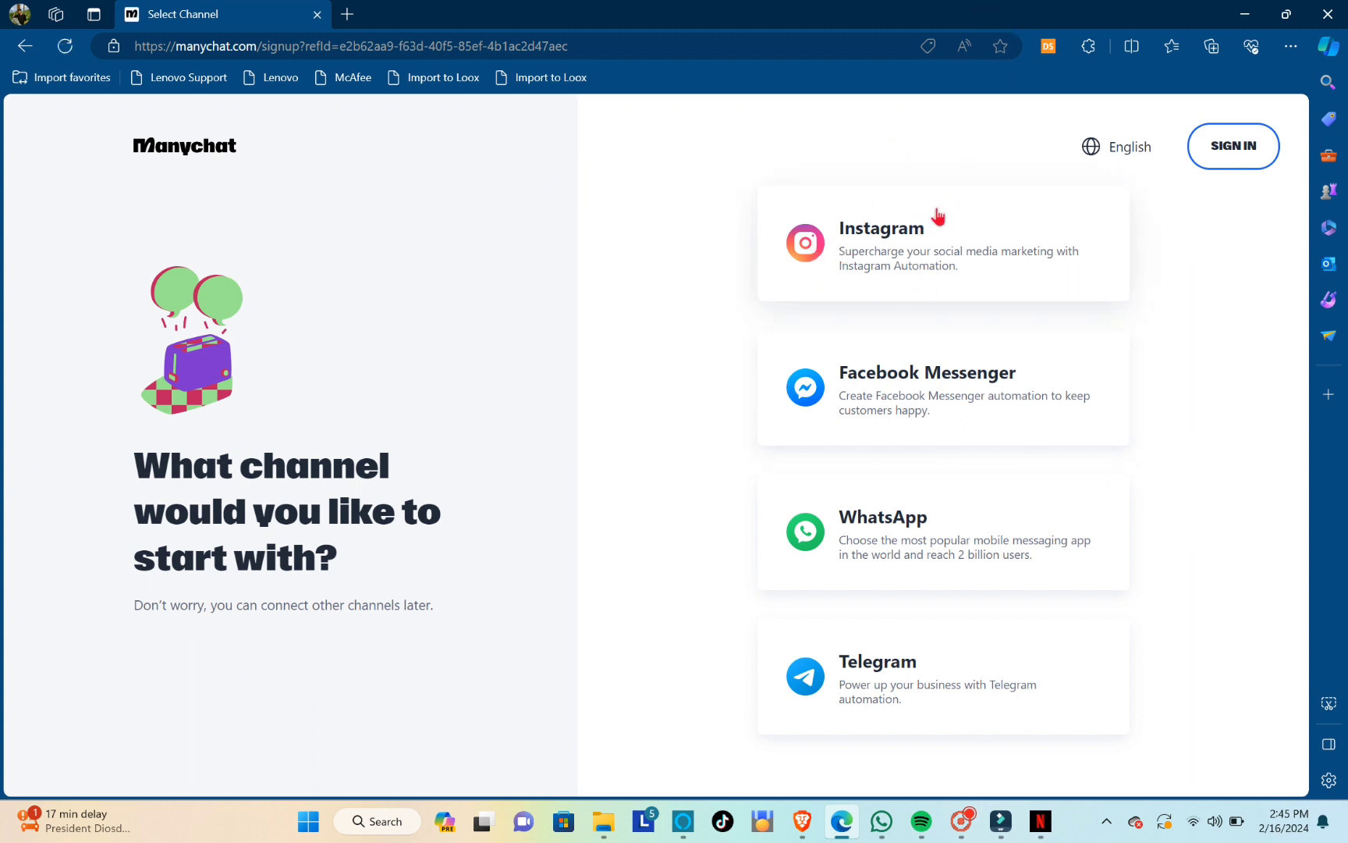
left_click(894, 237)
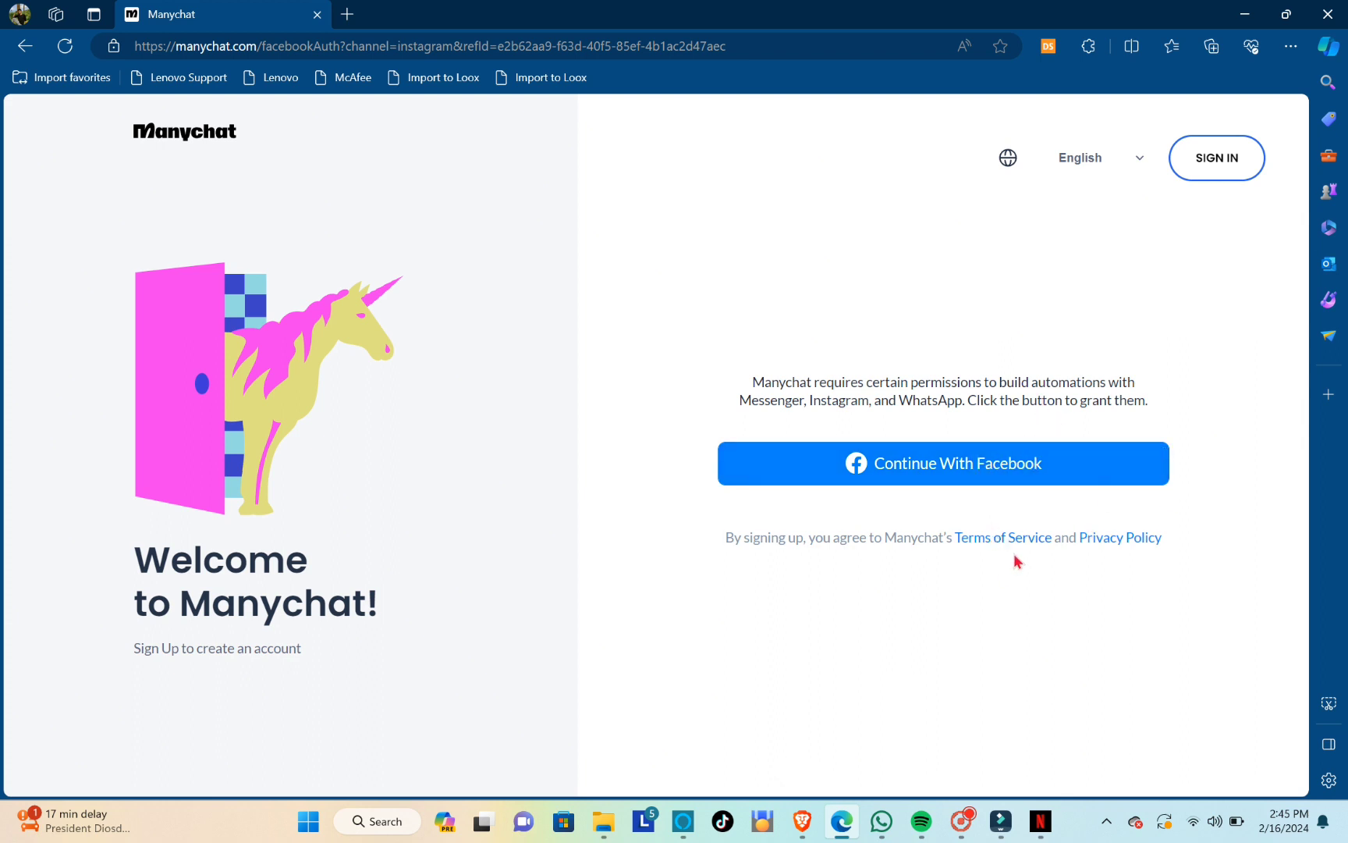
left_click(989, 473)
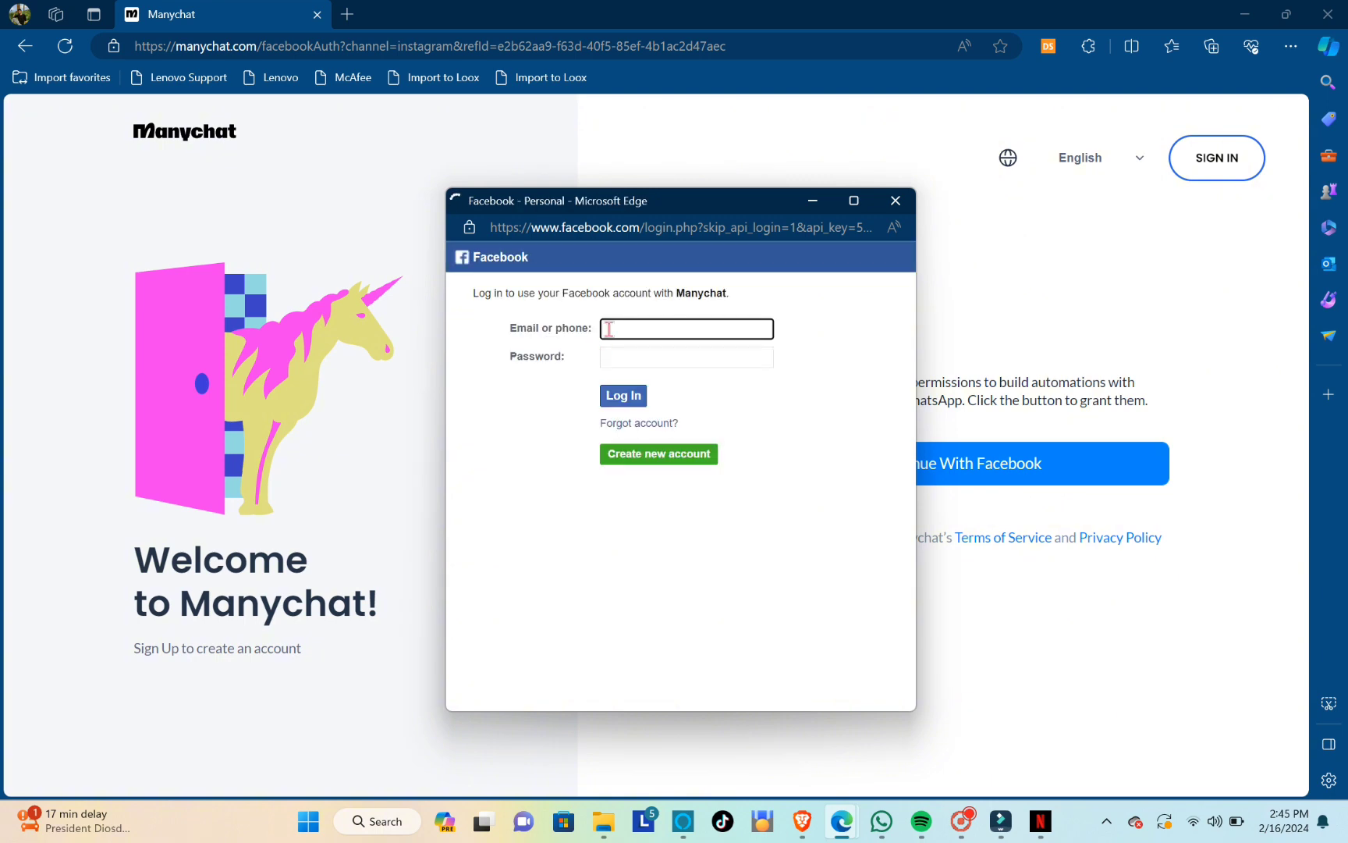
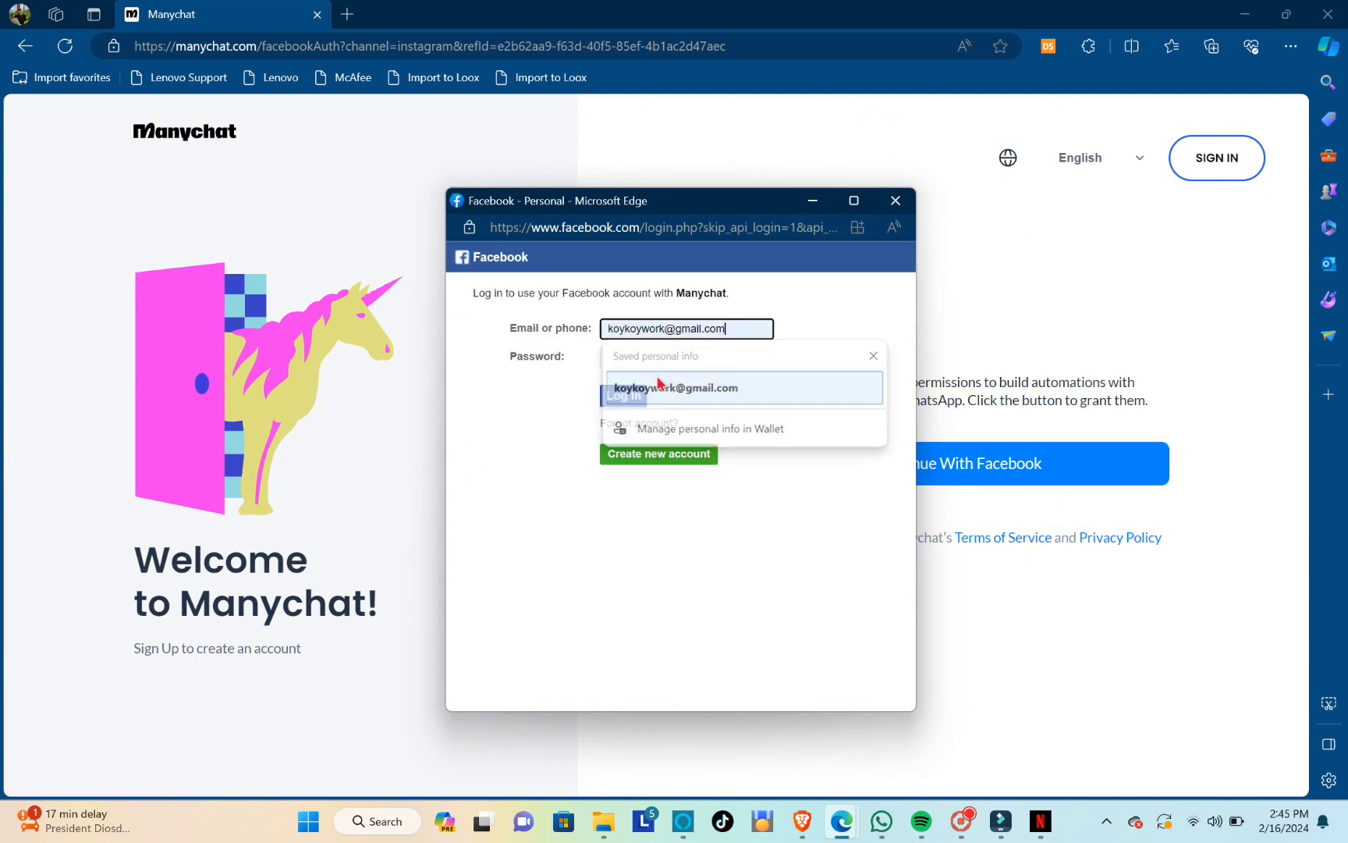
Log in to Facebook with the account's e-mail and password, and authorize Manychat to use the account
left_click(662, 385)
left_click(638, 358)
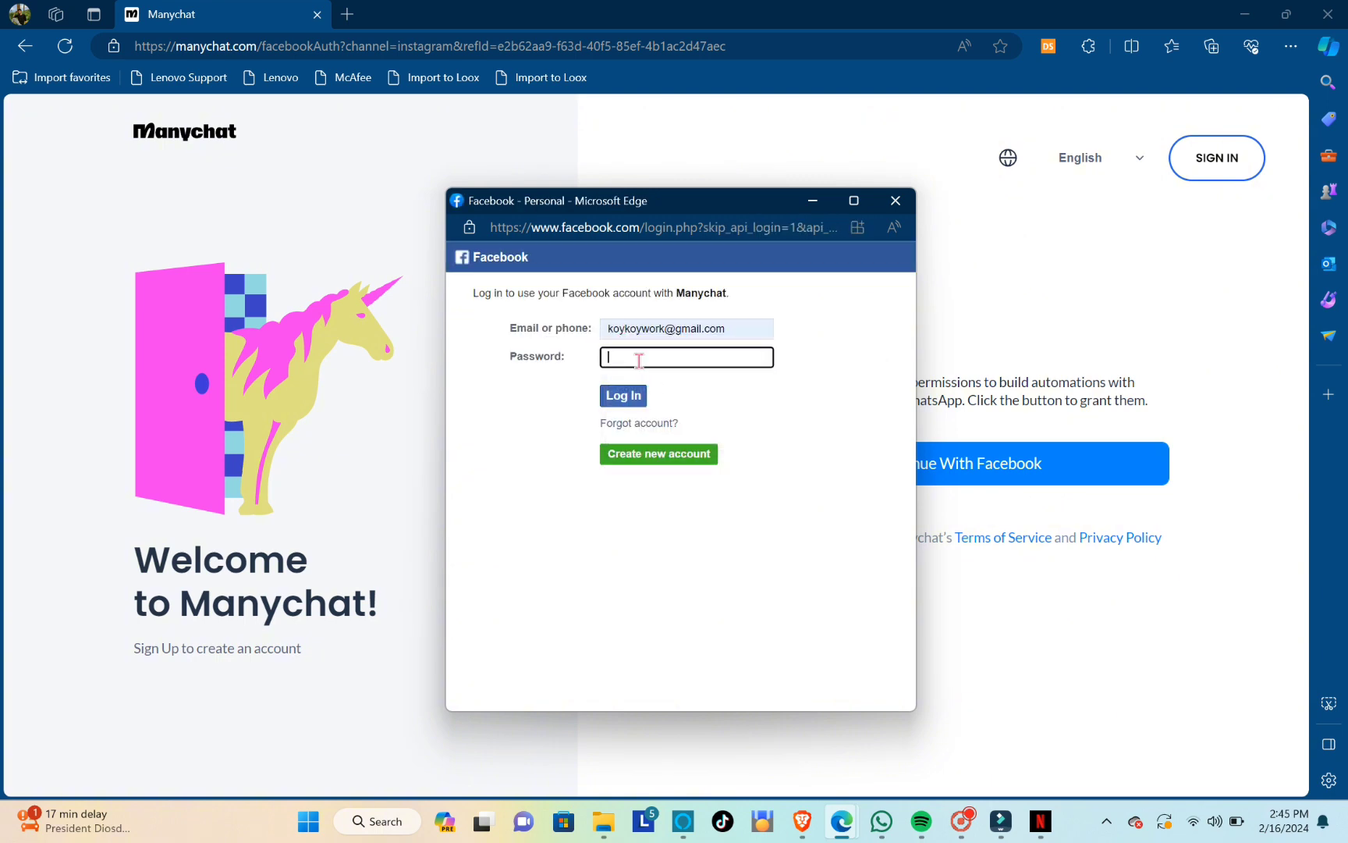
type("************")
left_click(624, 396)
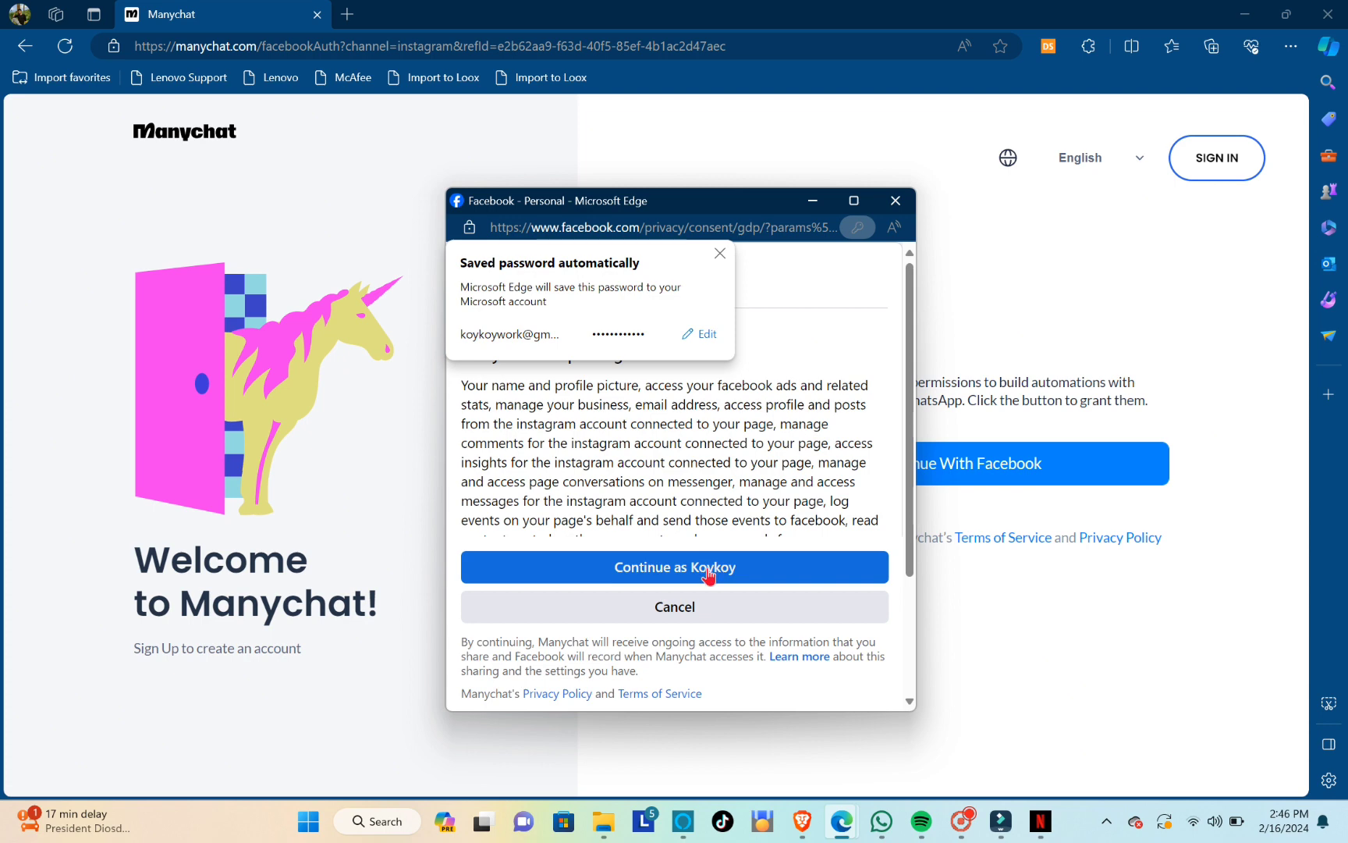
left_click(710, 568)
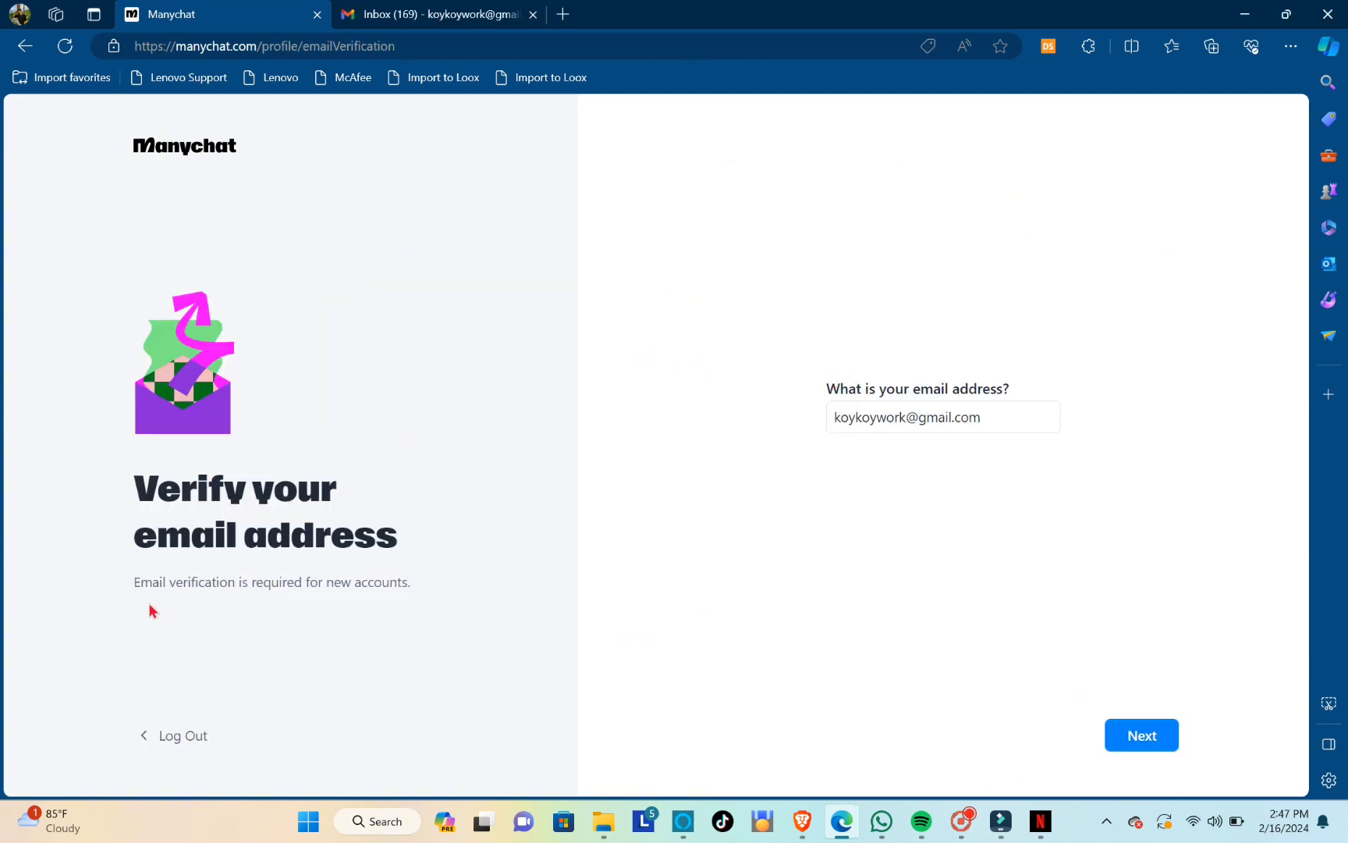
Request the e-mail verification code and copy it from the new Manychat message in Gmail
left_click_drag(132, 581, 375, 606)
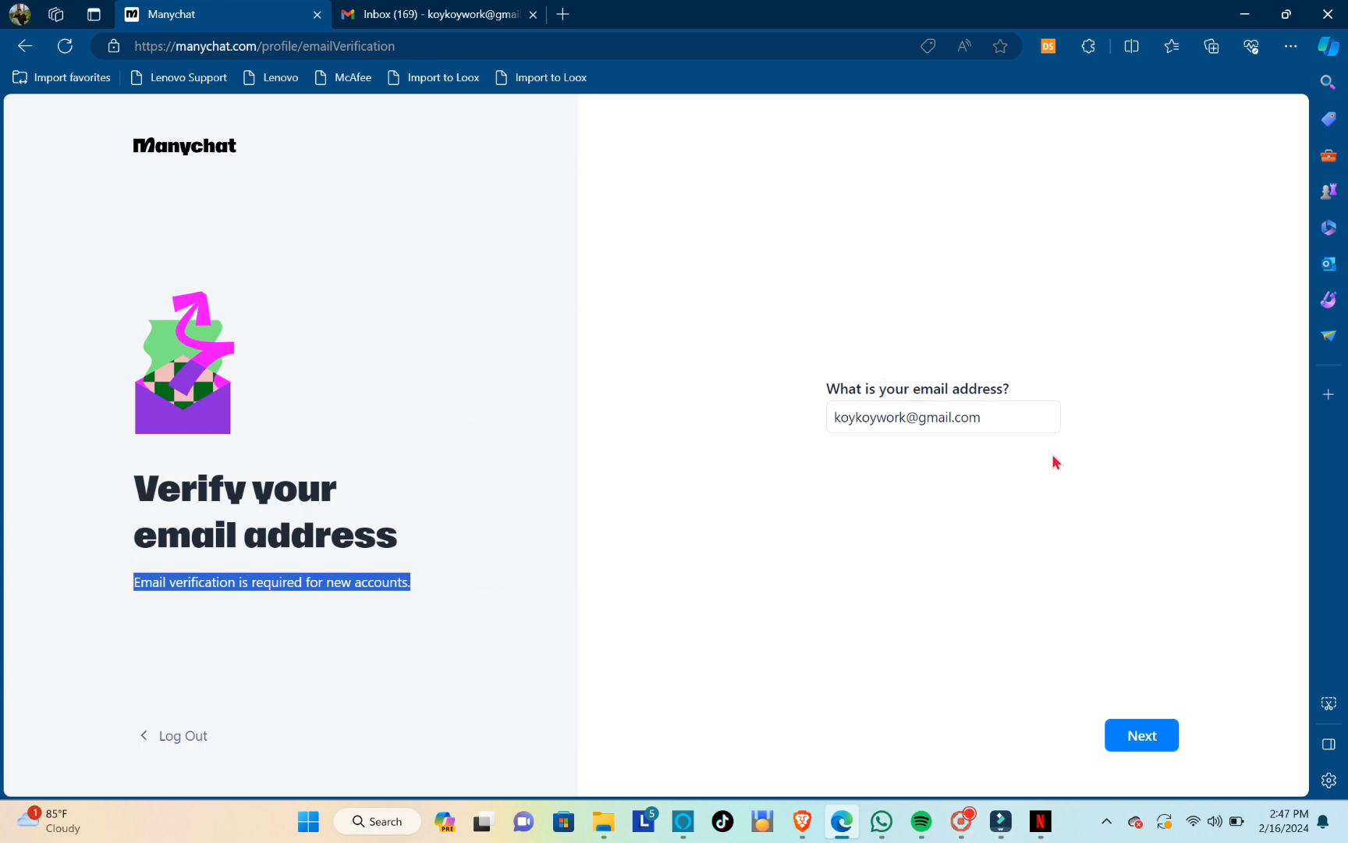
left_click(1130, 740)
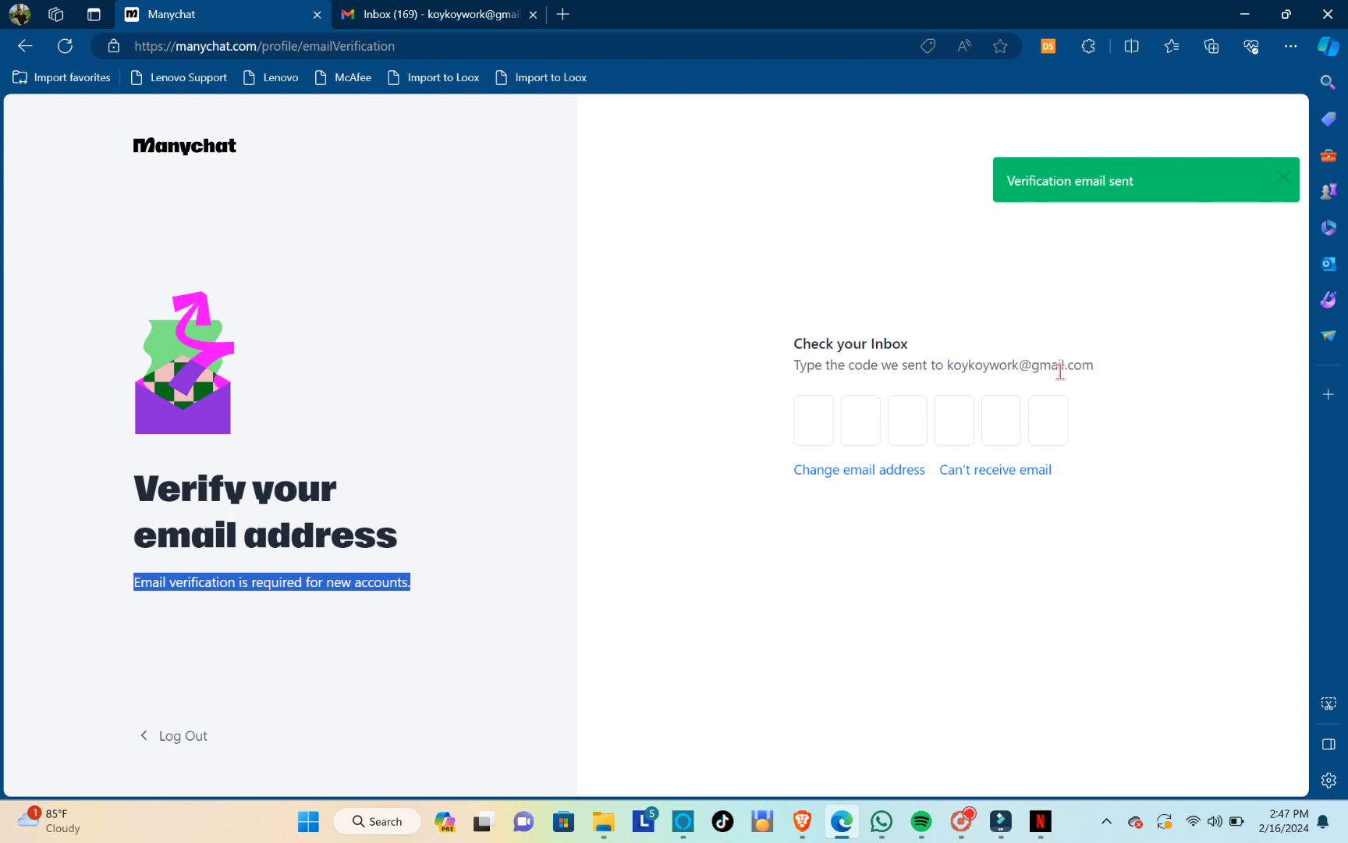
left_click(470, 11)
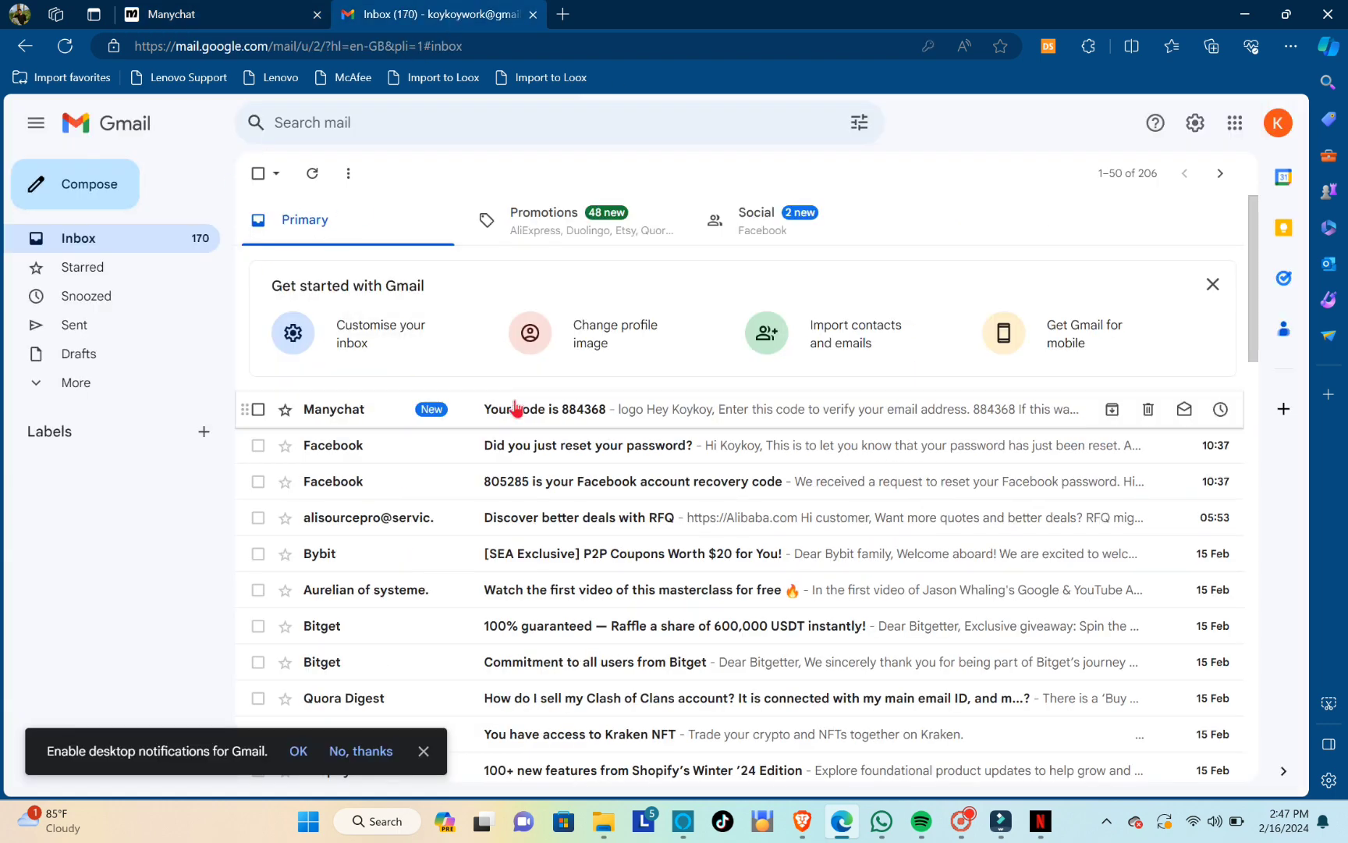
left_click(583, 412)
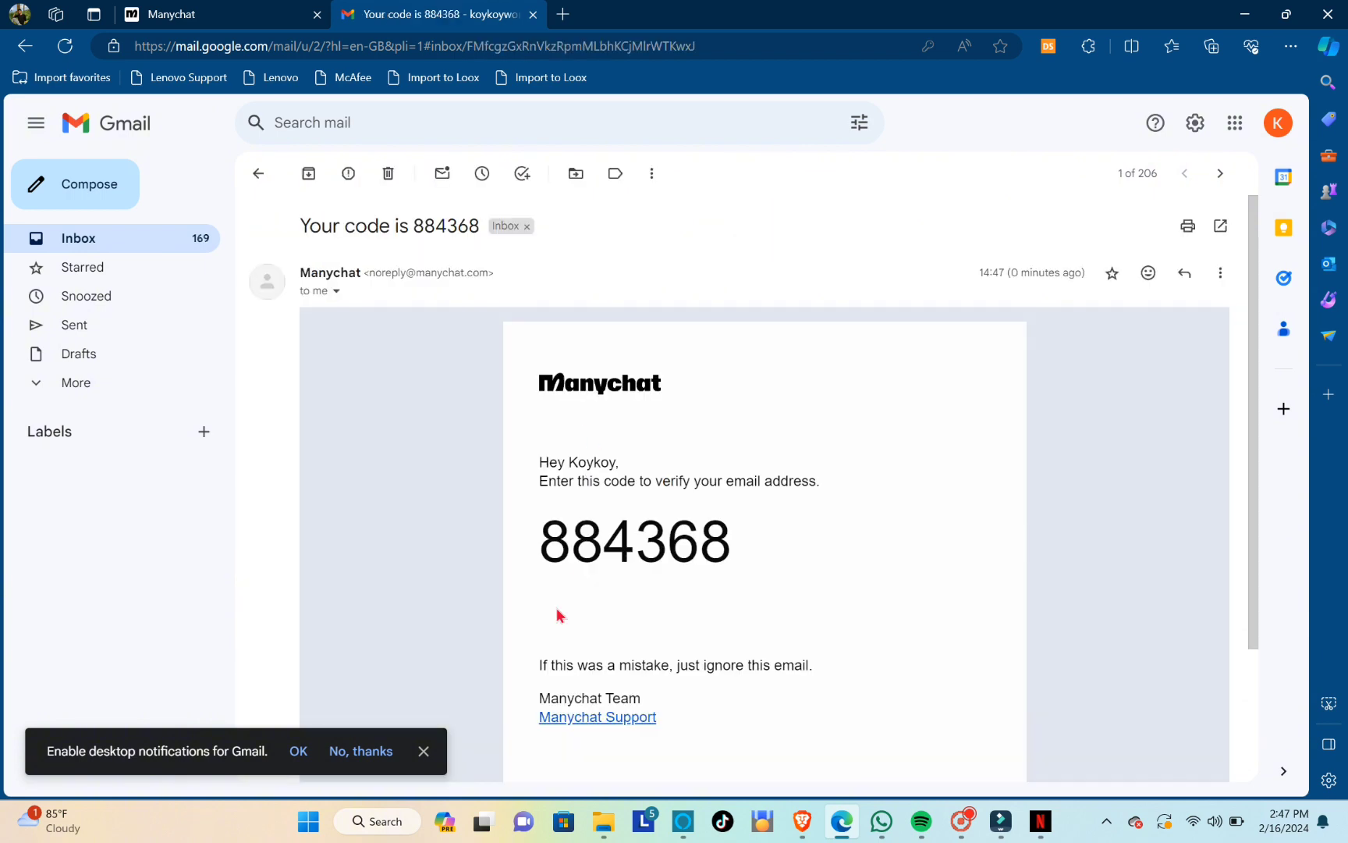
left_click_drag(542, 546, 749, 551)
key("ctrl+c")
right_click(722, 550)
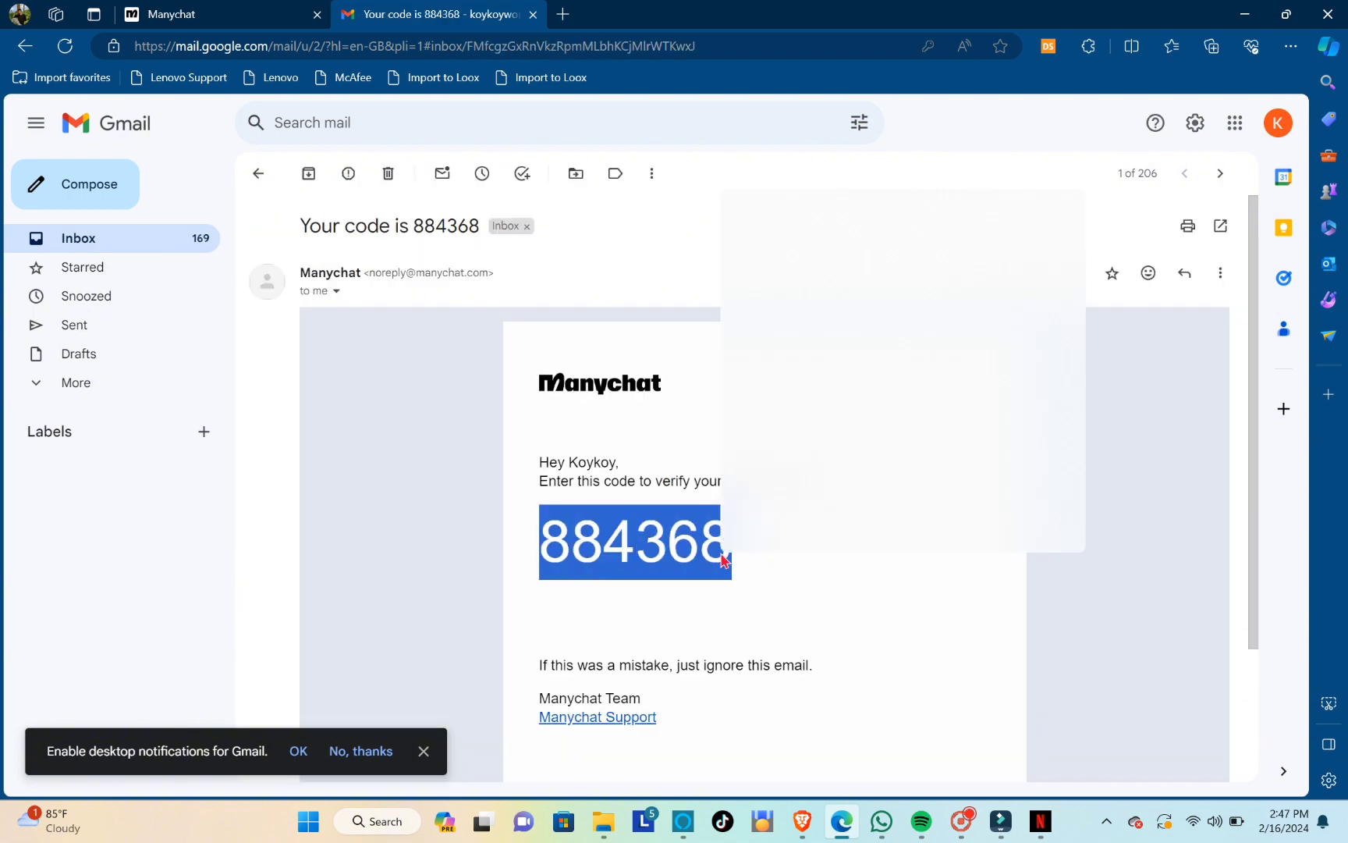
left_click(775, 217)
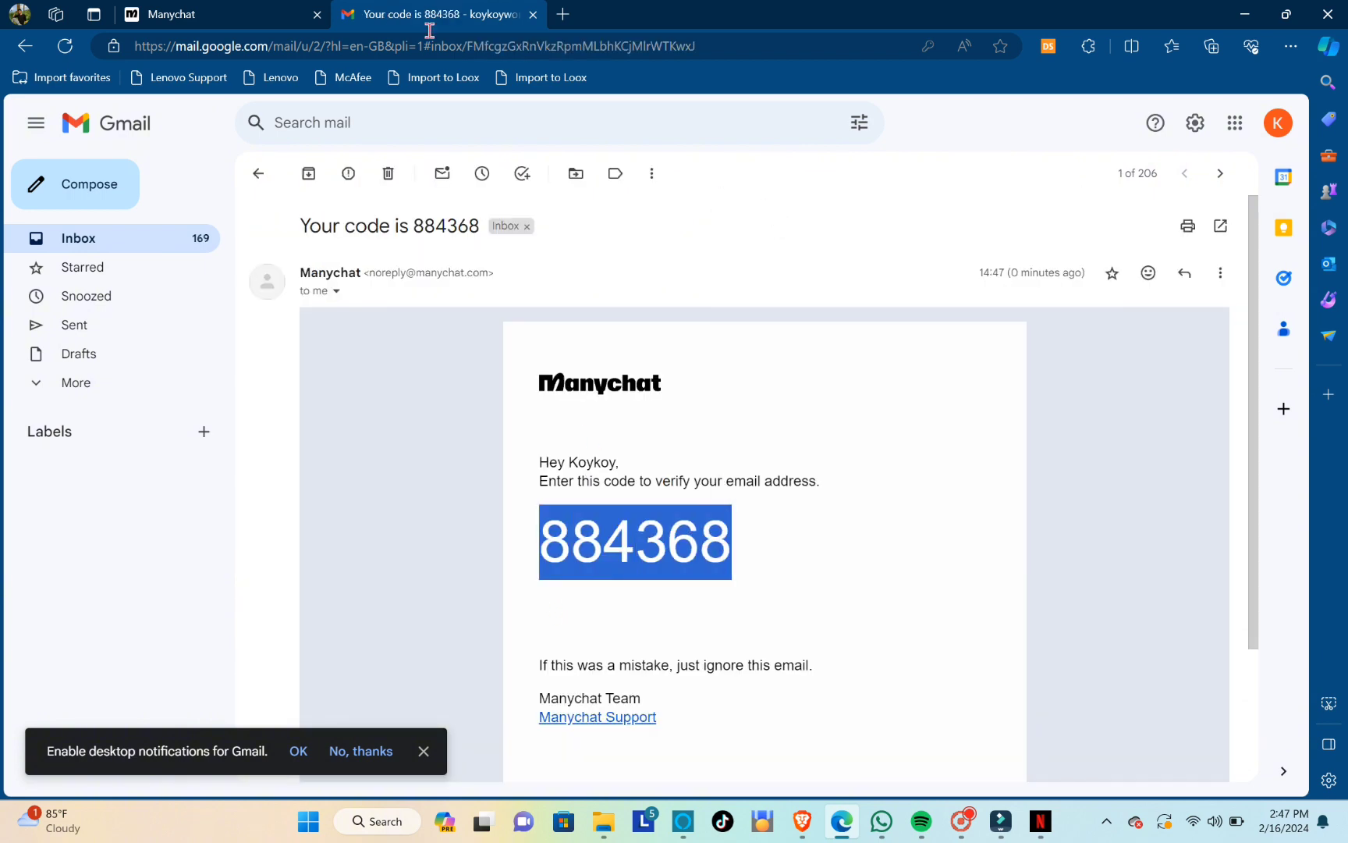
Return to Manychat's e-mail verification page and paste the verification code
left_click(282, 14)
left_click(813, 427)
right_click(813, 427)
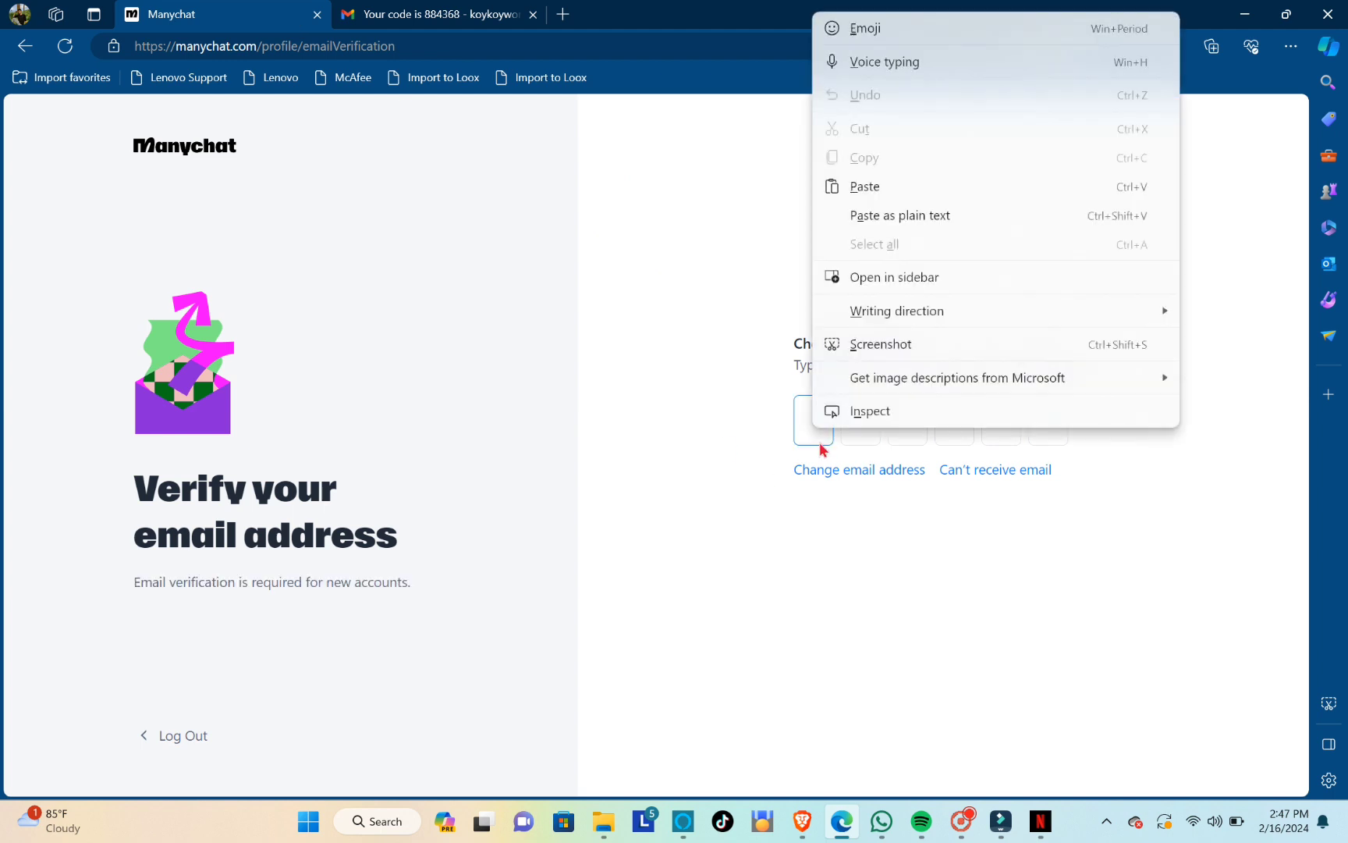
left_click(873, 184)
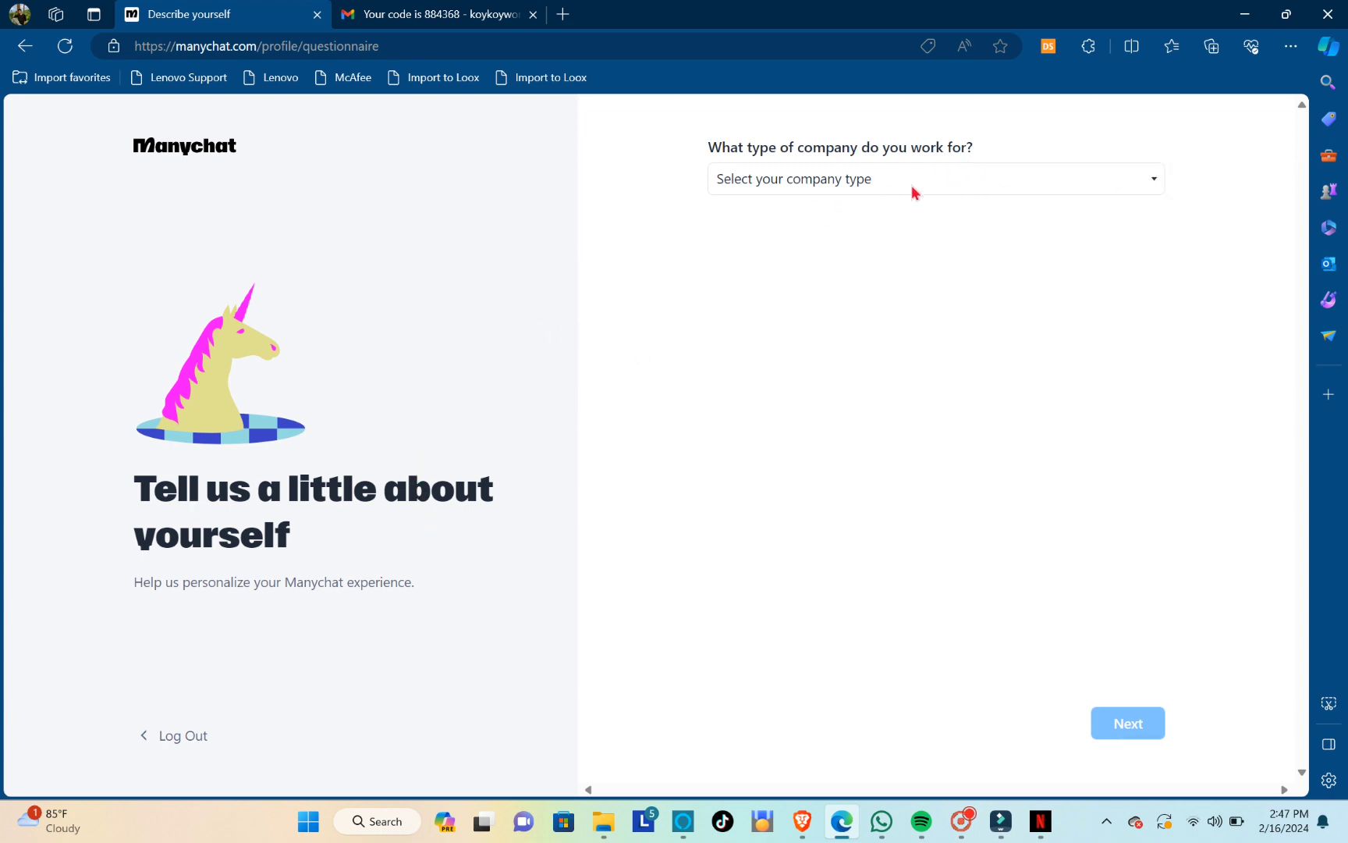
Set the company type to Solopreneur / Freelancer and submit the questionnaire
left_click(913, 191)
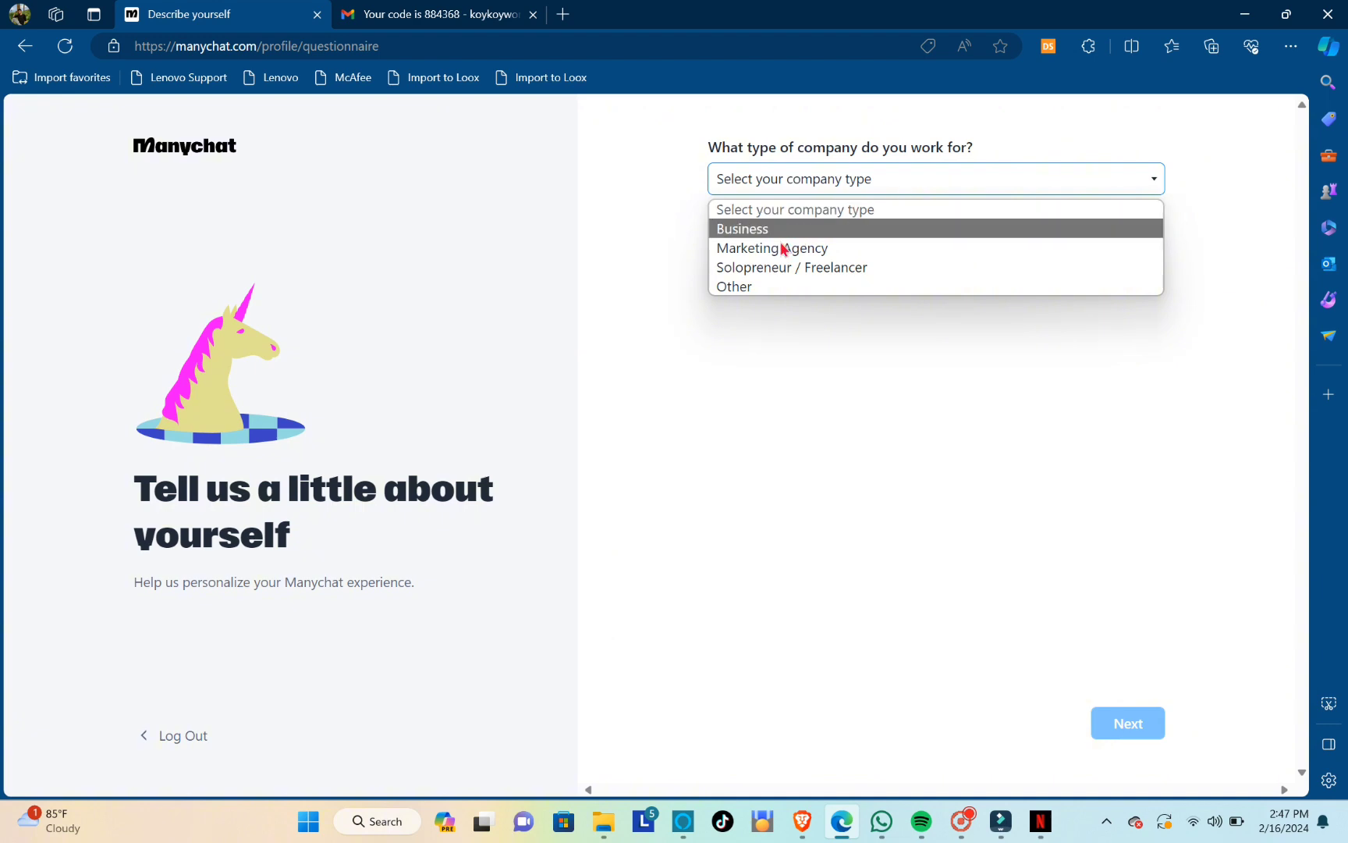
left_click(788, 295)
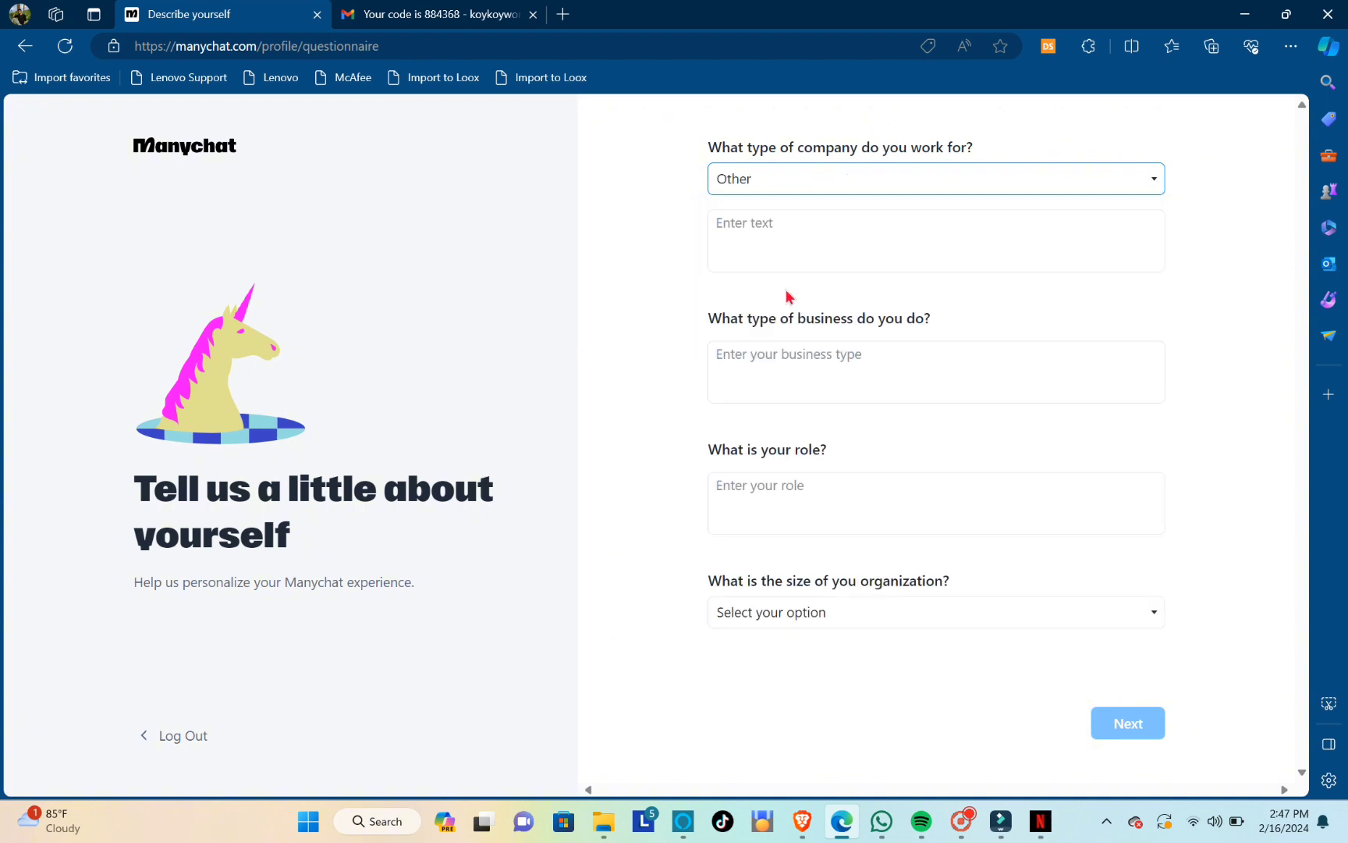
left_click(801, 181)
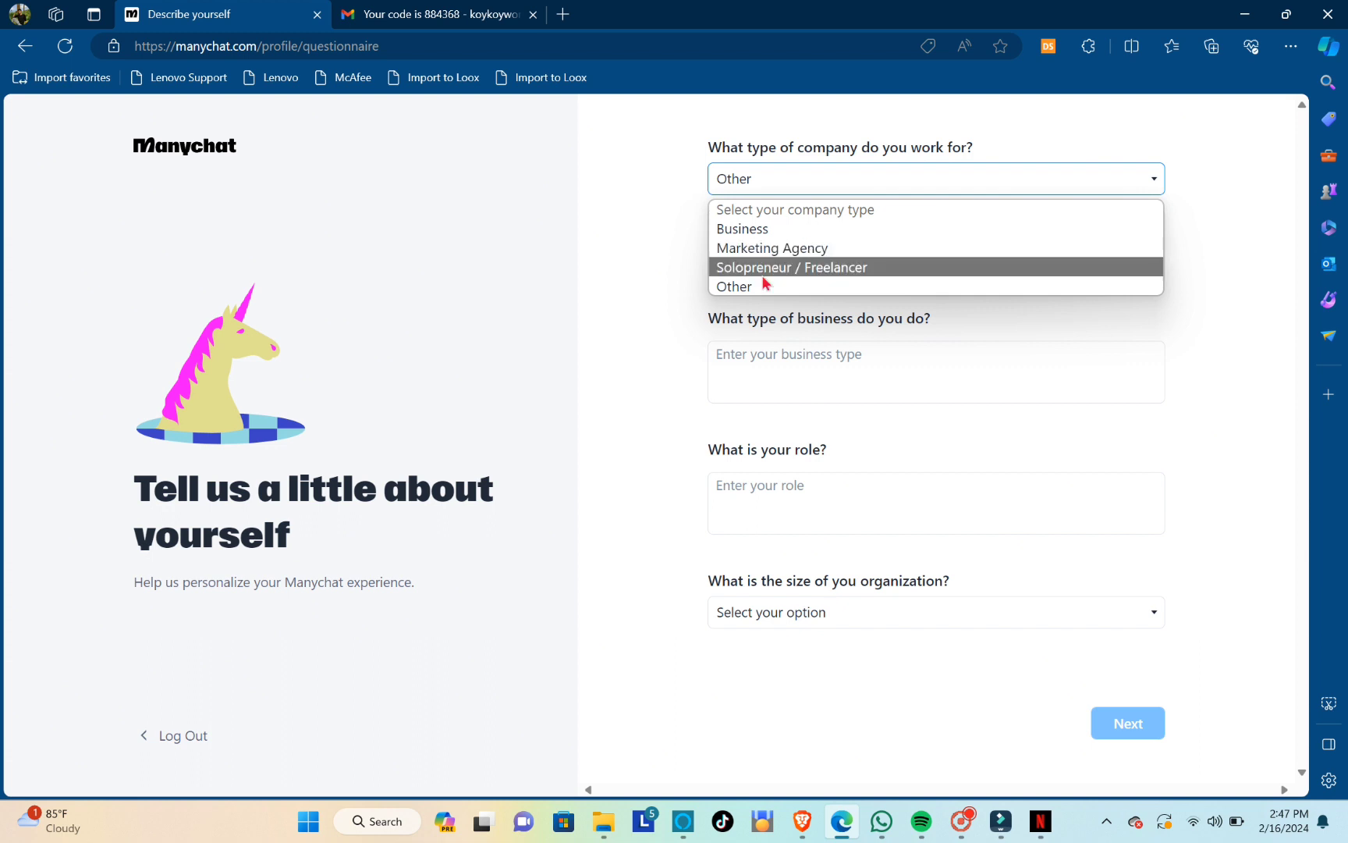
left_click(757, 267)
left_click(1152, 727)
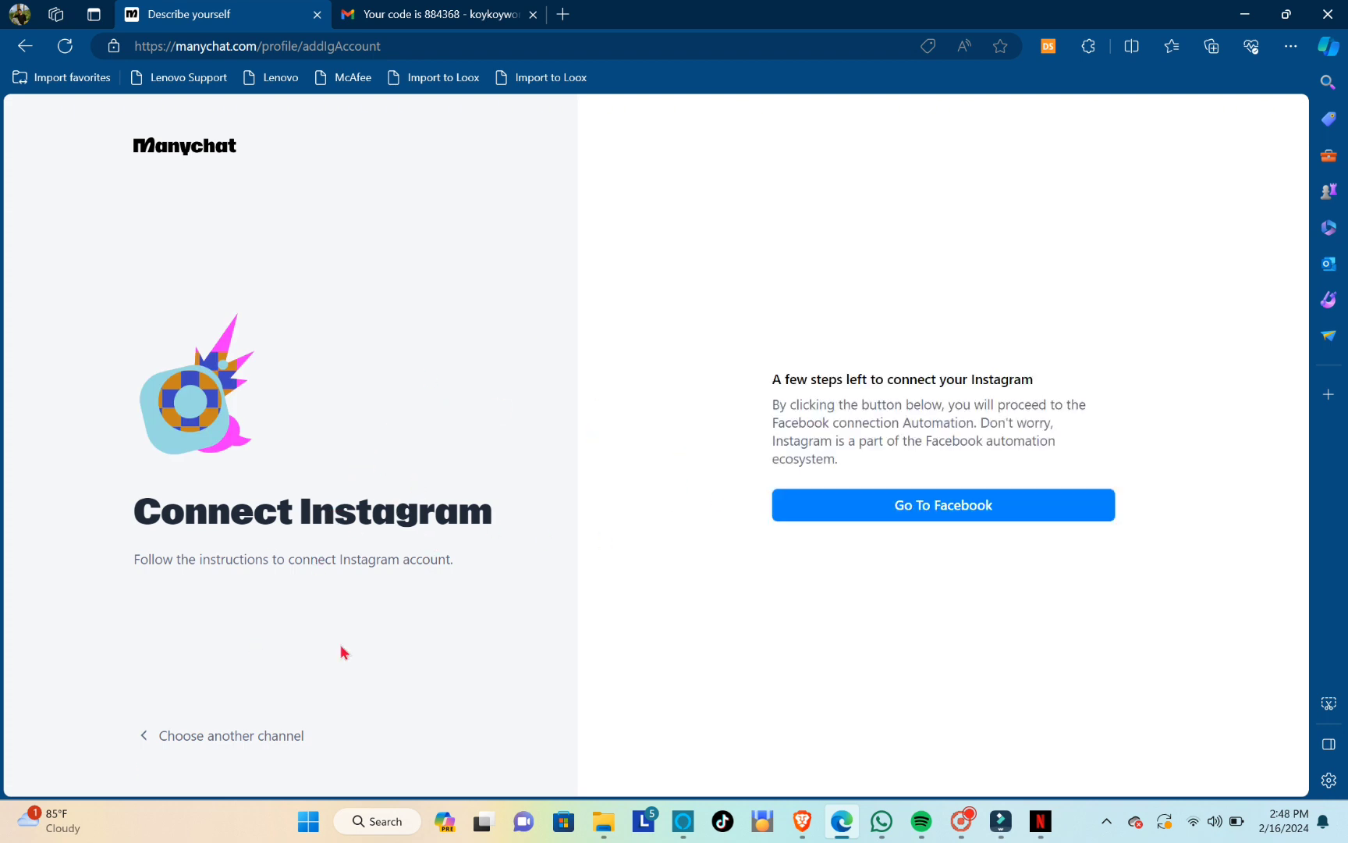
Begin connecting Instagram through Facebook, blocking Facebook notifications and continuing with the logged-in account to the Instagram login
left_click(913, 508)
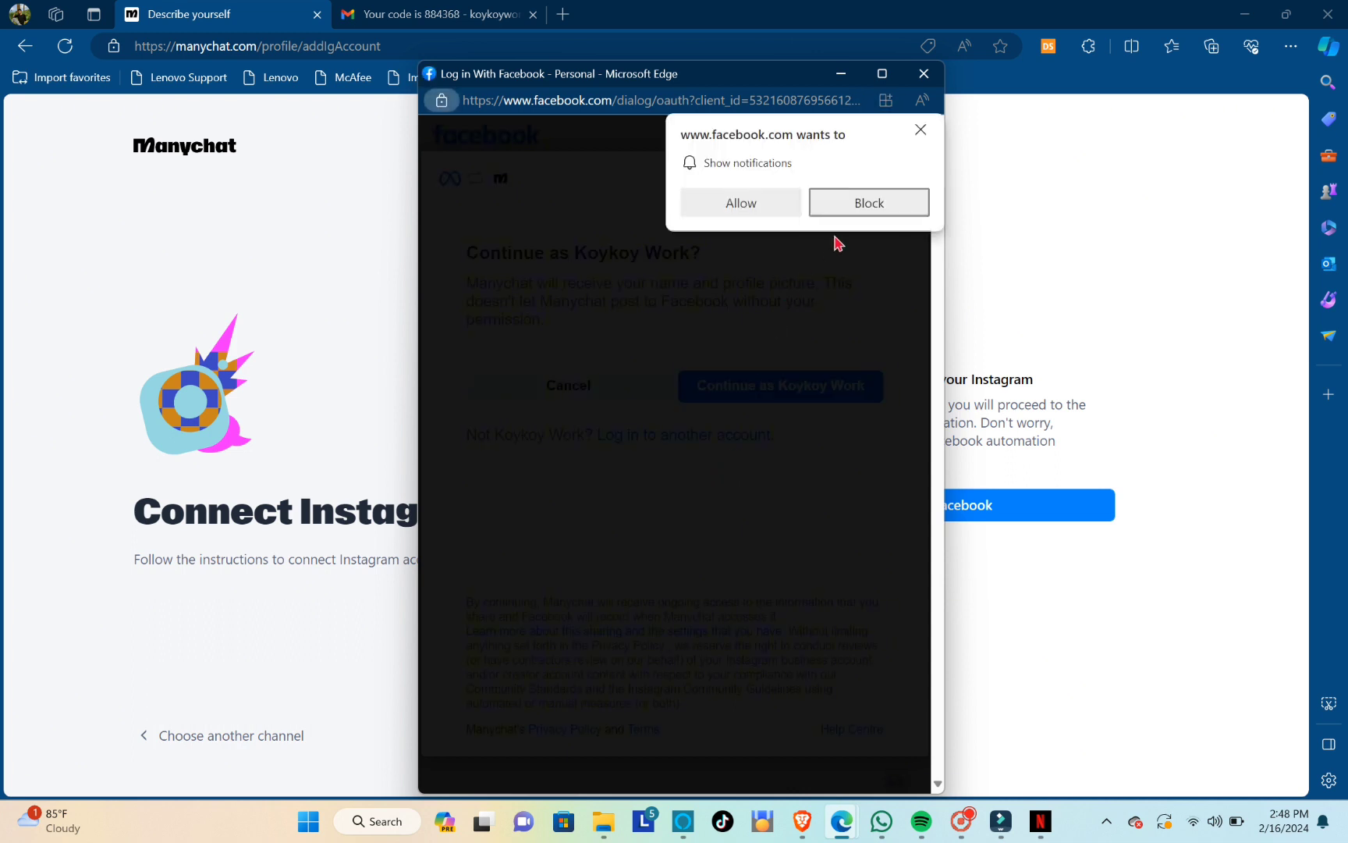
left_click(853, 204)
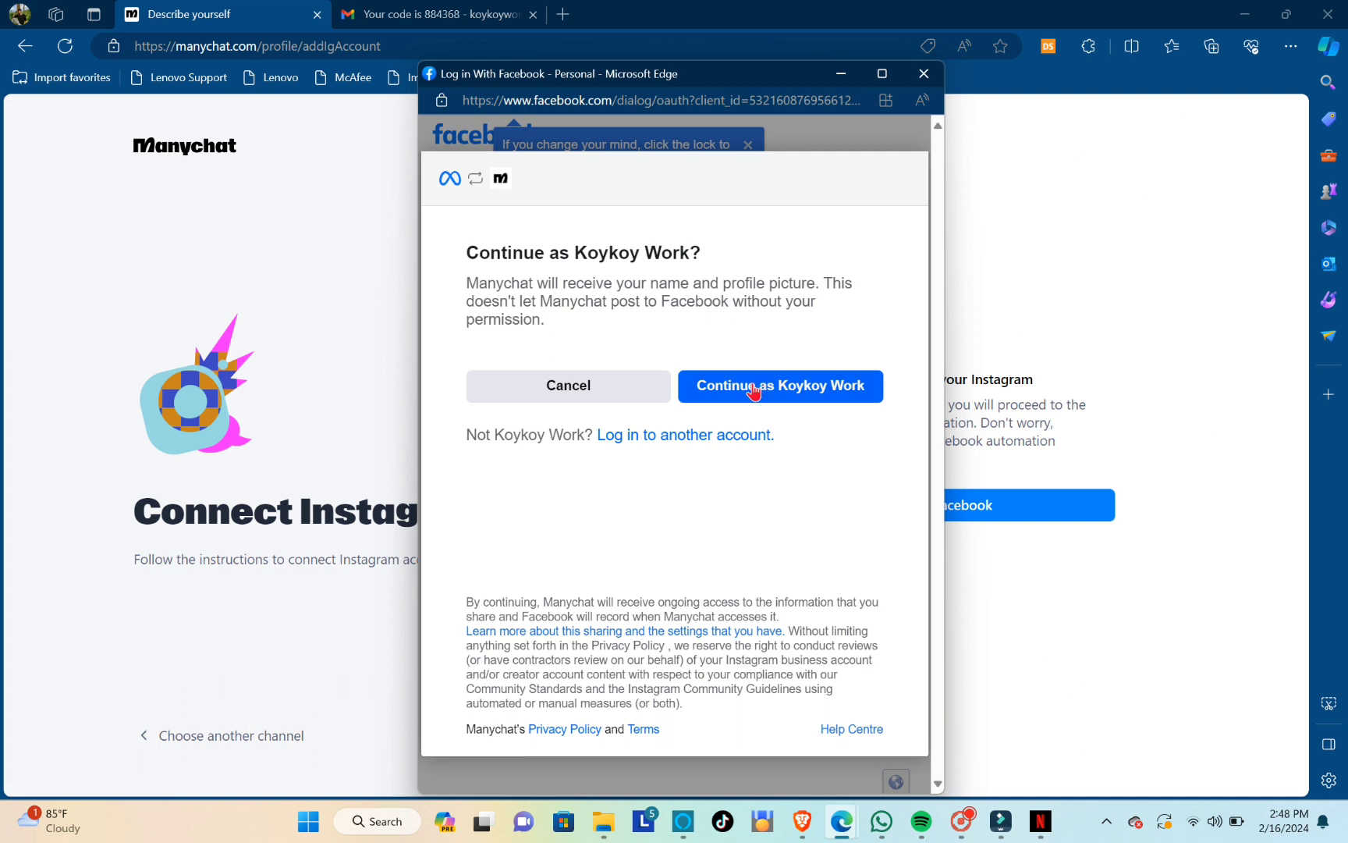
left_click(796, 384)
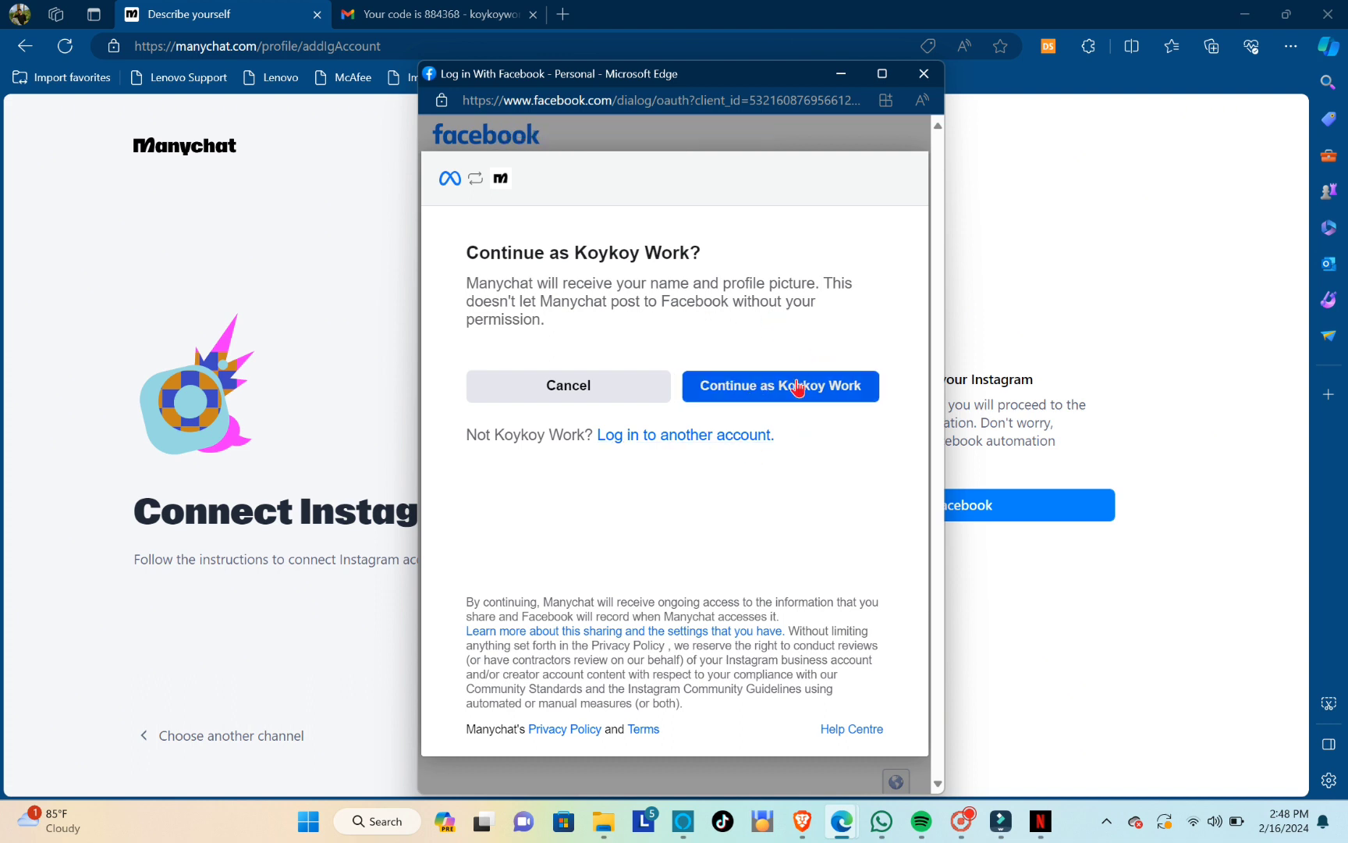
scroll(611, 515, "down", 1)
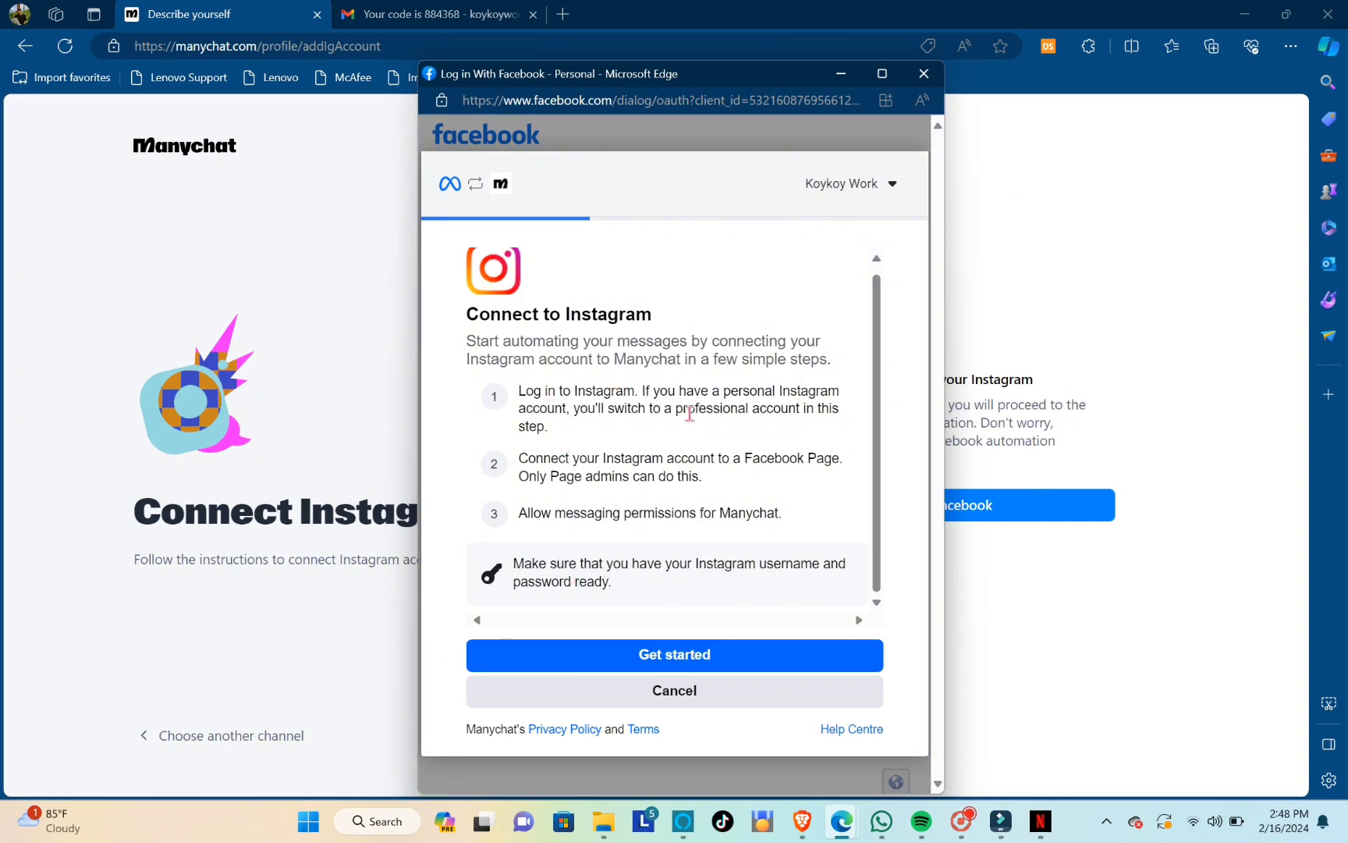
left_click(685, 656)
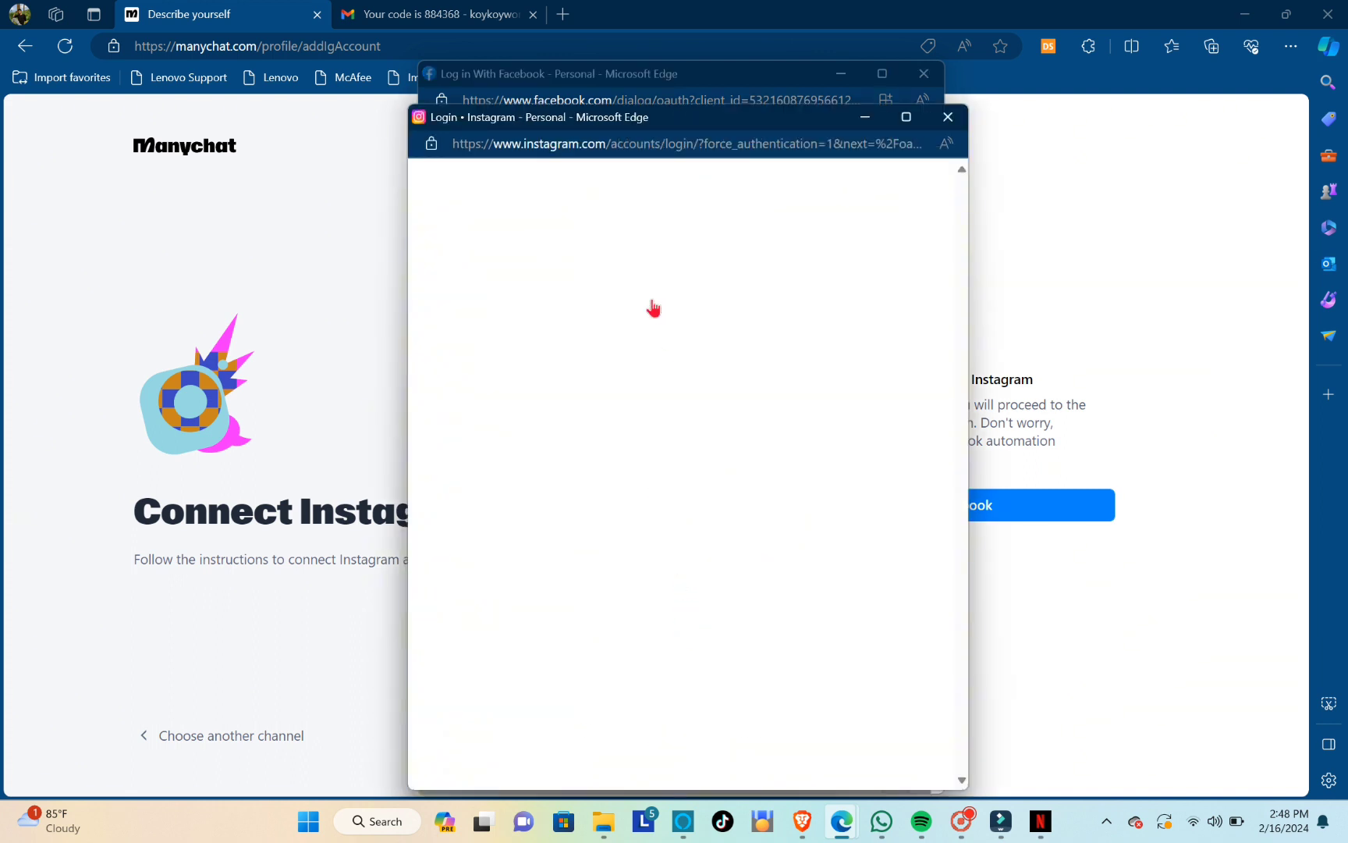
Log in to Instagram with the account's username and password
type("koy")
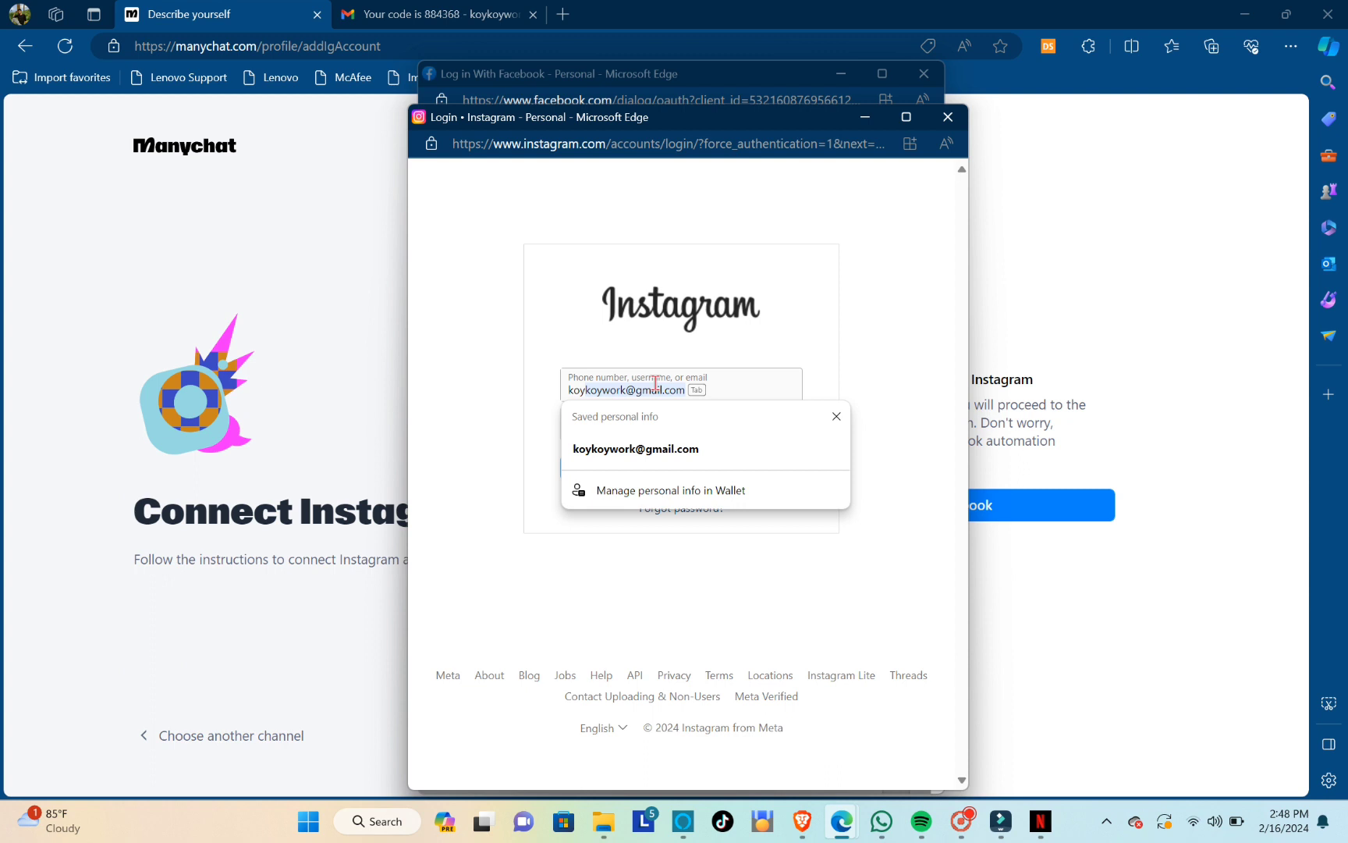
type("zz")
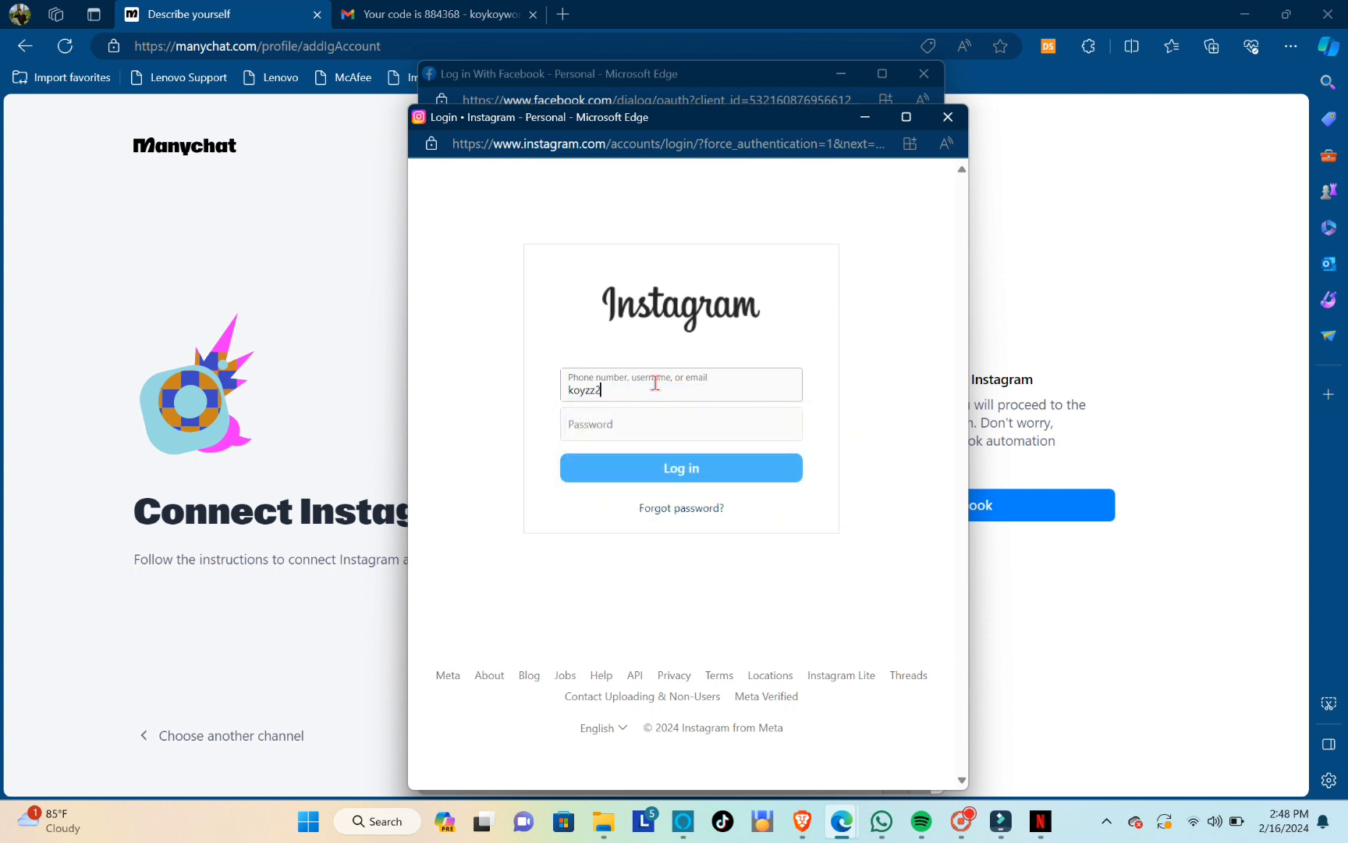
type("2")
left_click(643, 424)
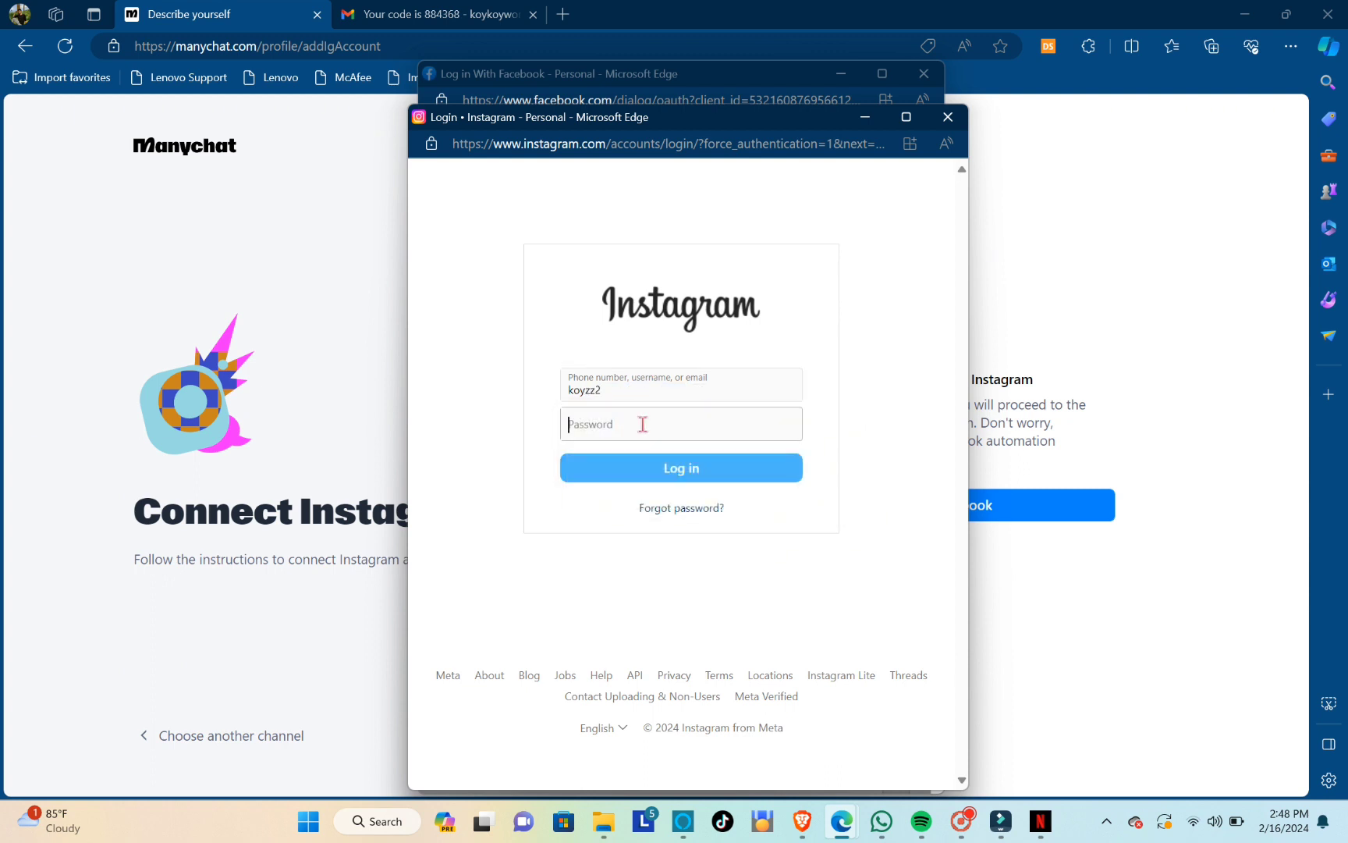
type("••••••")
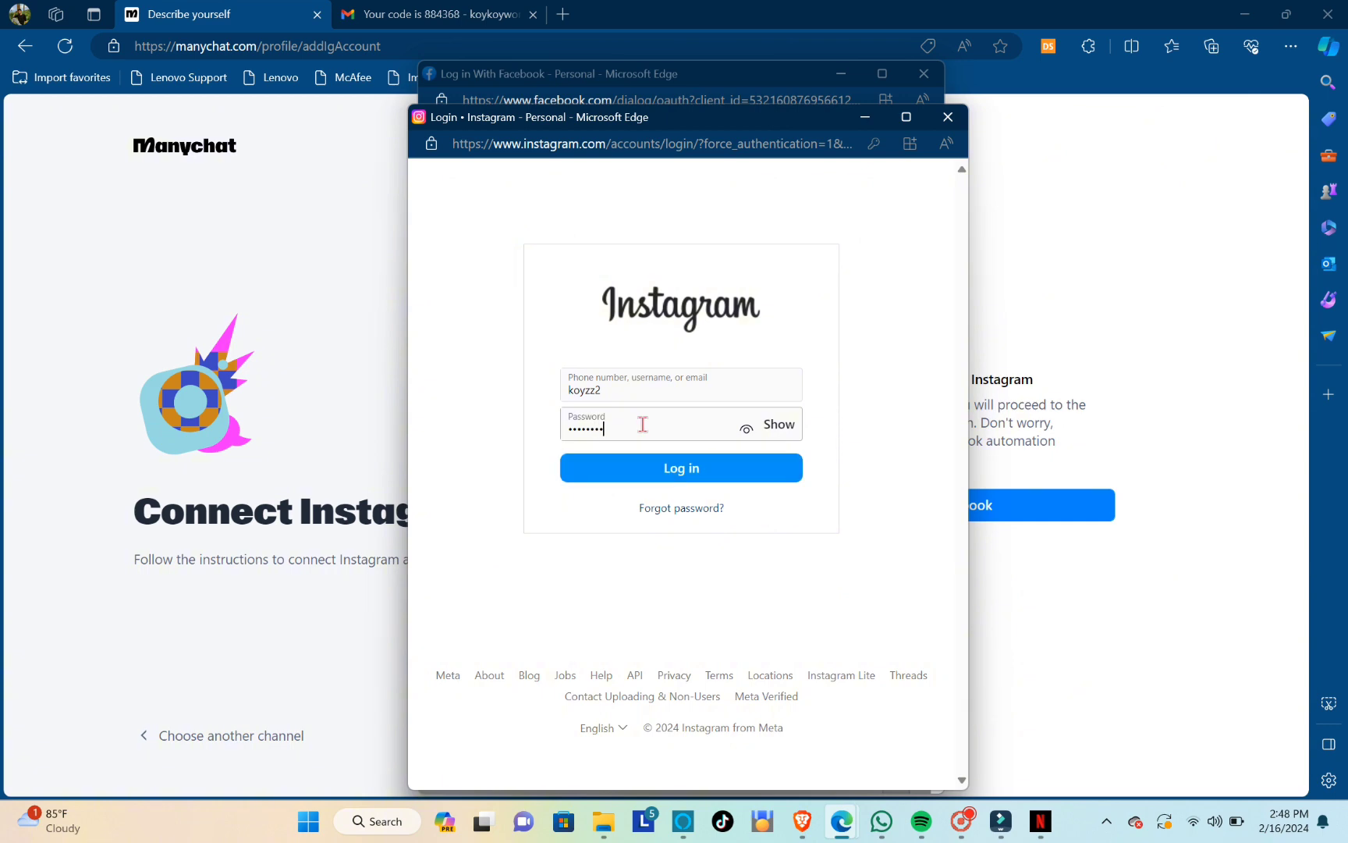
key("Return")
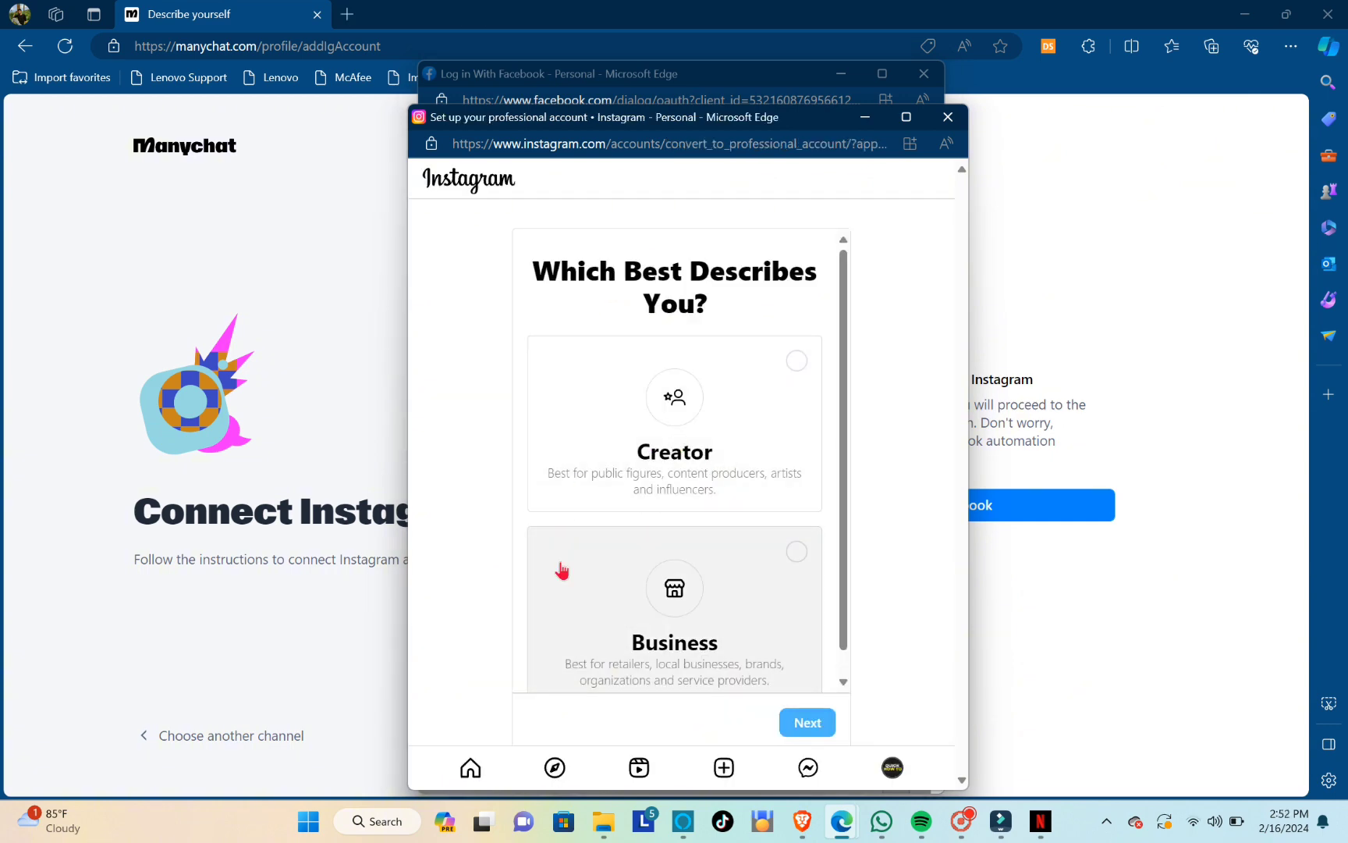
Set up the Instagram account as a professional Creator account with the Personal blog category
left_click(795, 362)
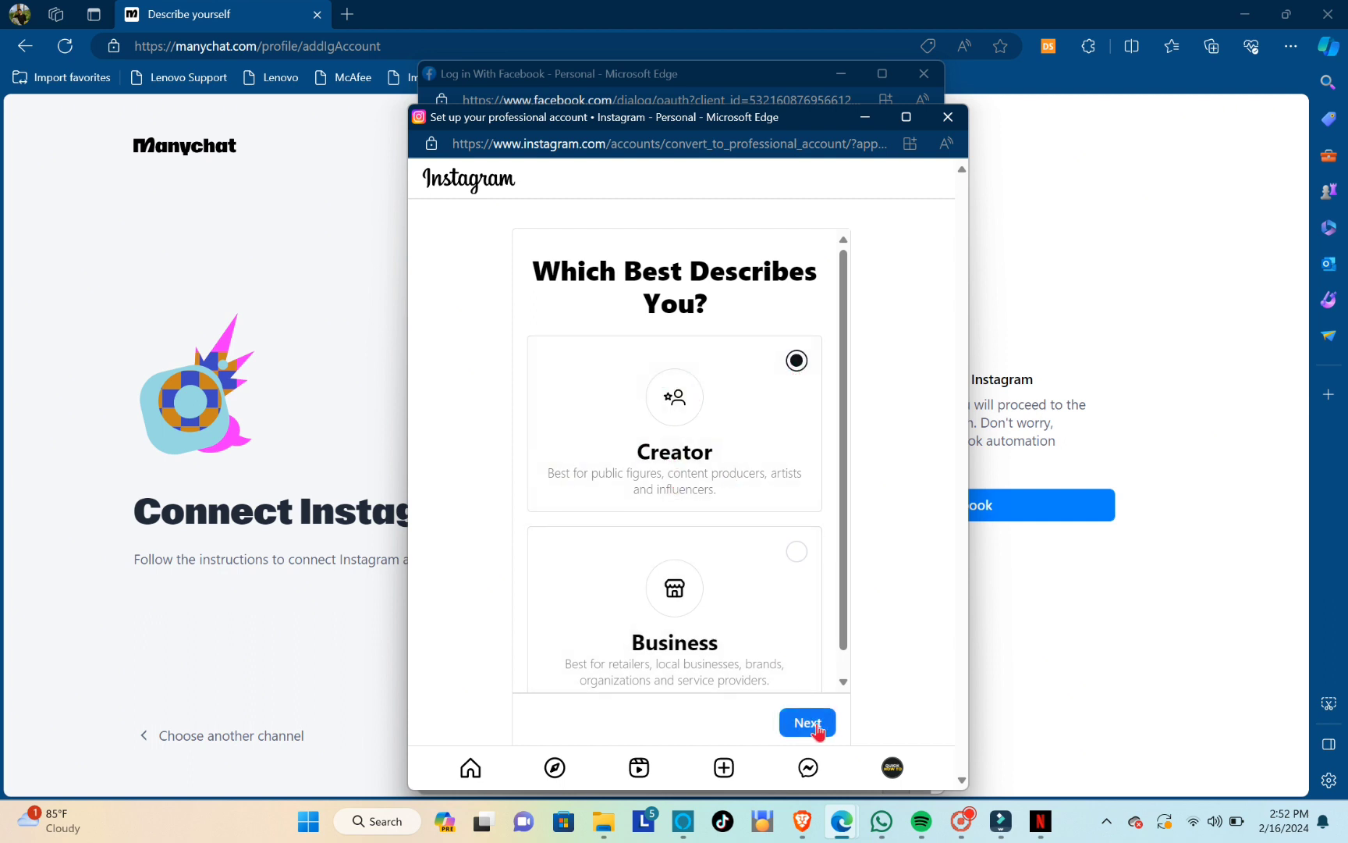
left_click(816, 726)
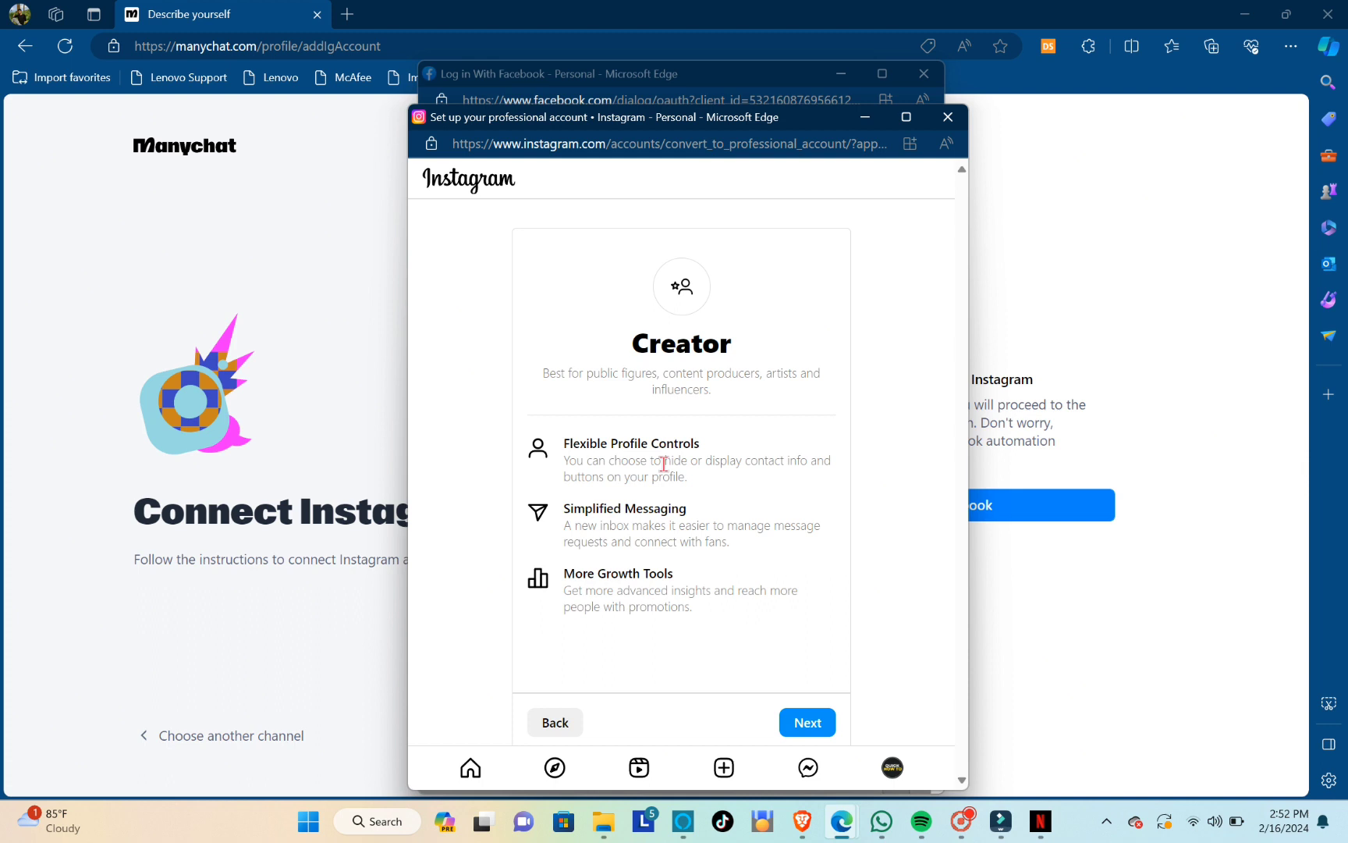
left_click(825, 732)
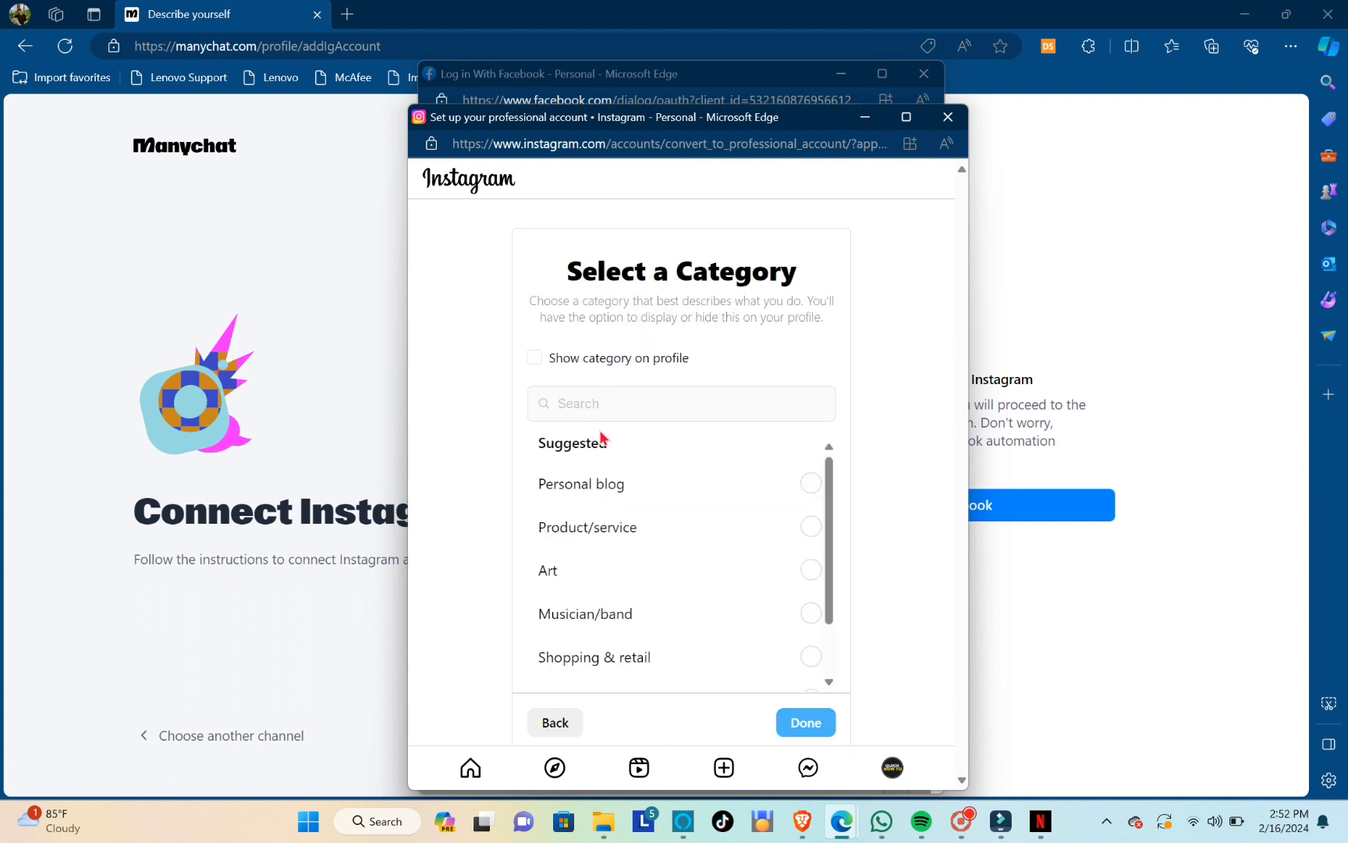
scroll(614, 515, "down", 1)
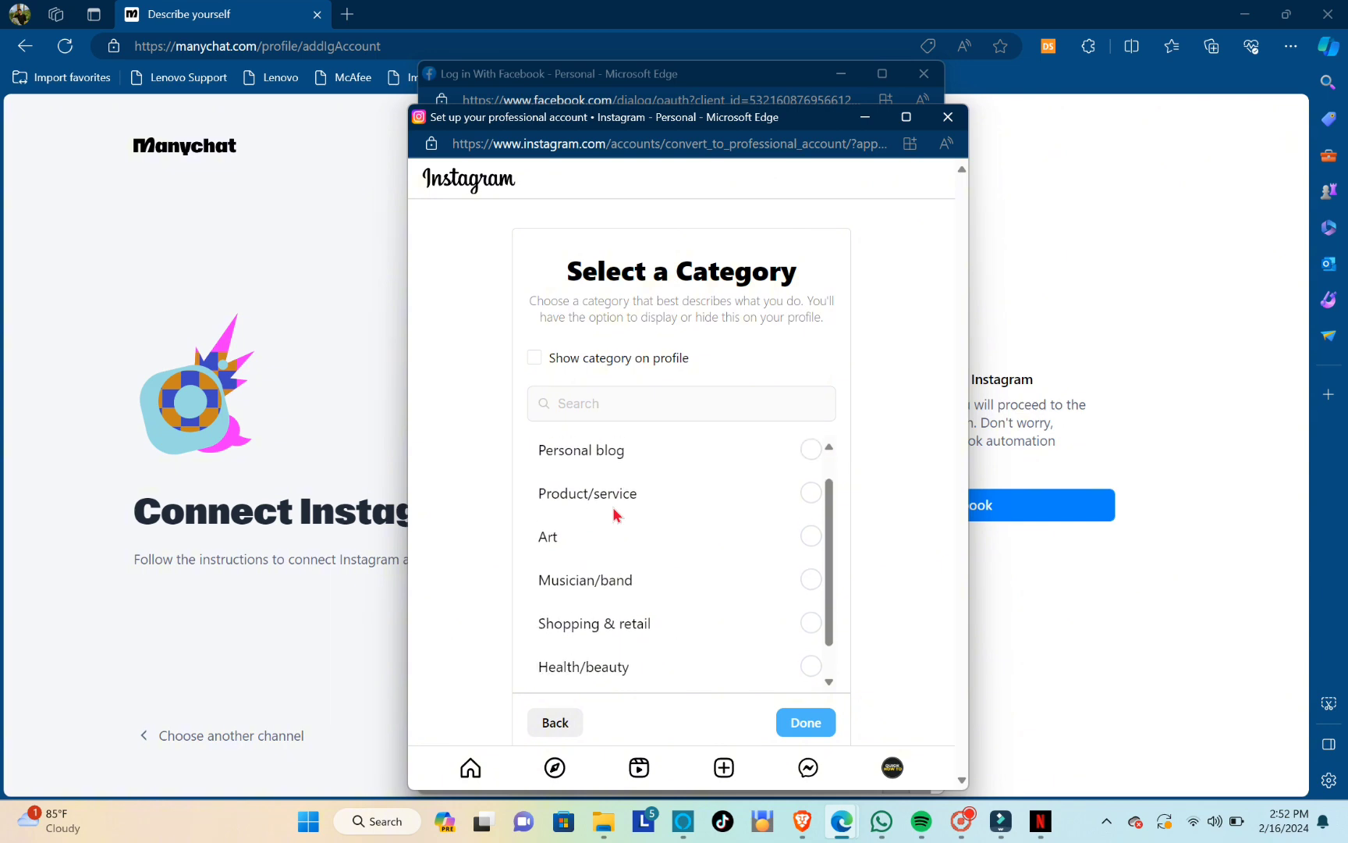
scroll(614, 514, "down", 1)
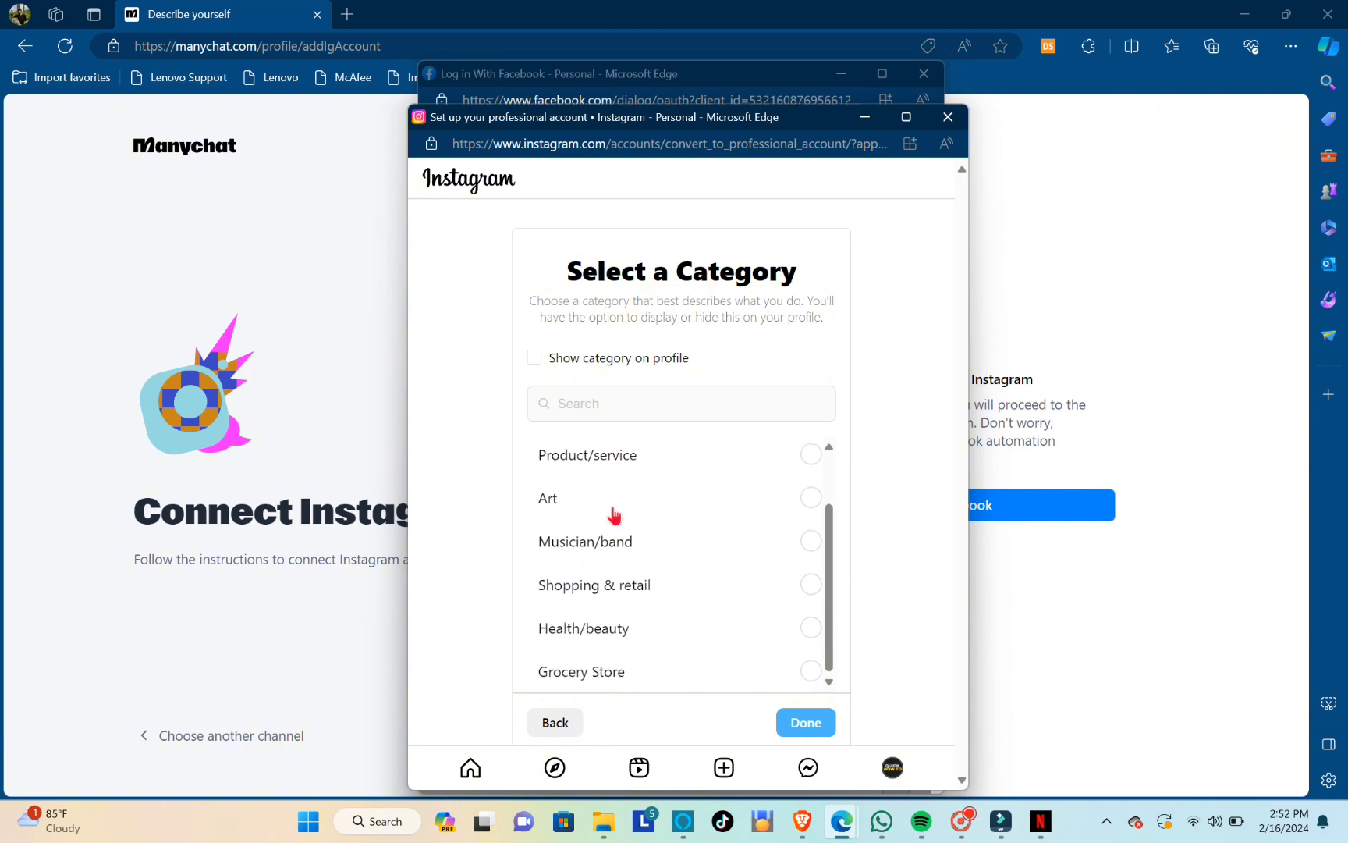
scroll(614, 484, "up", 2)
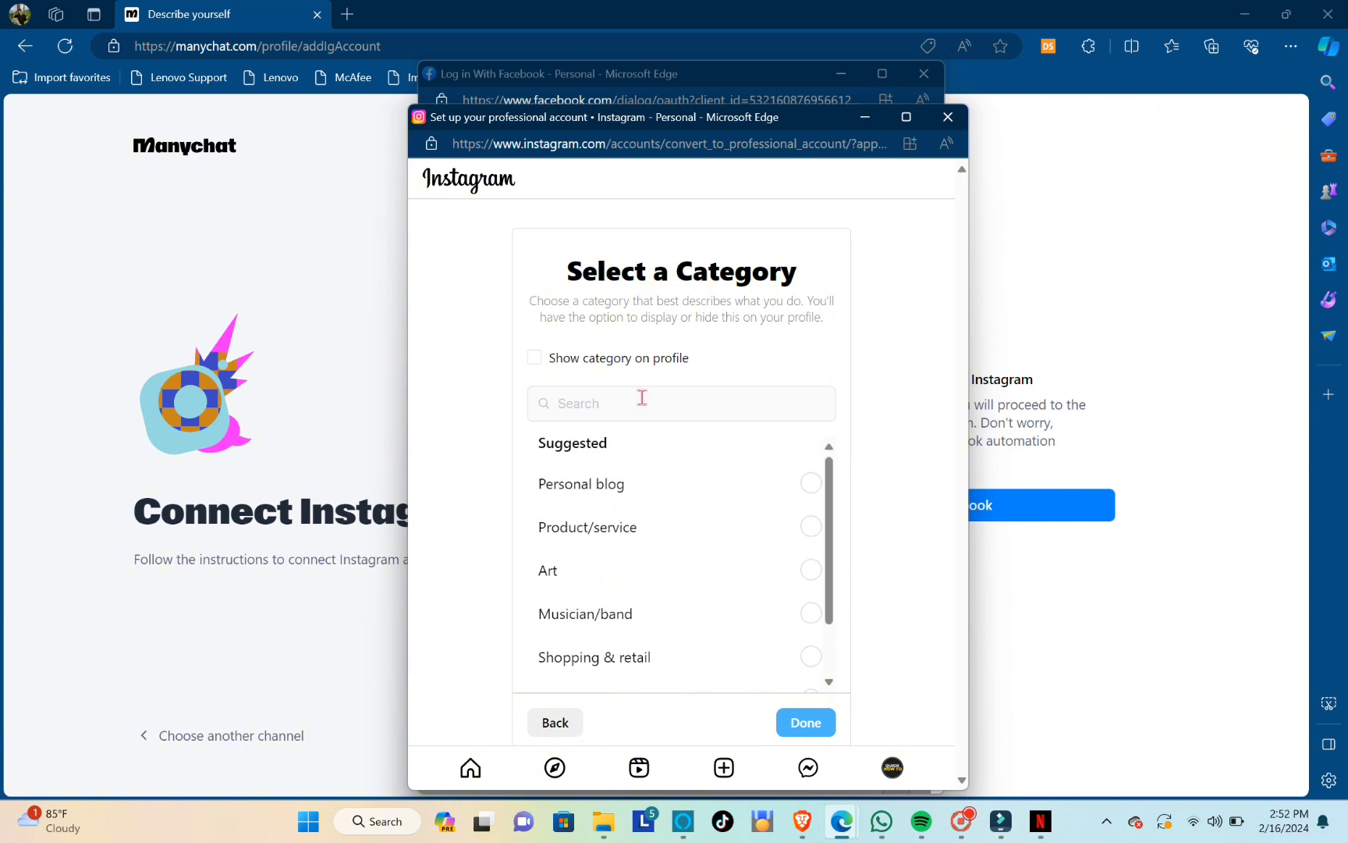
left_click(623, 487)
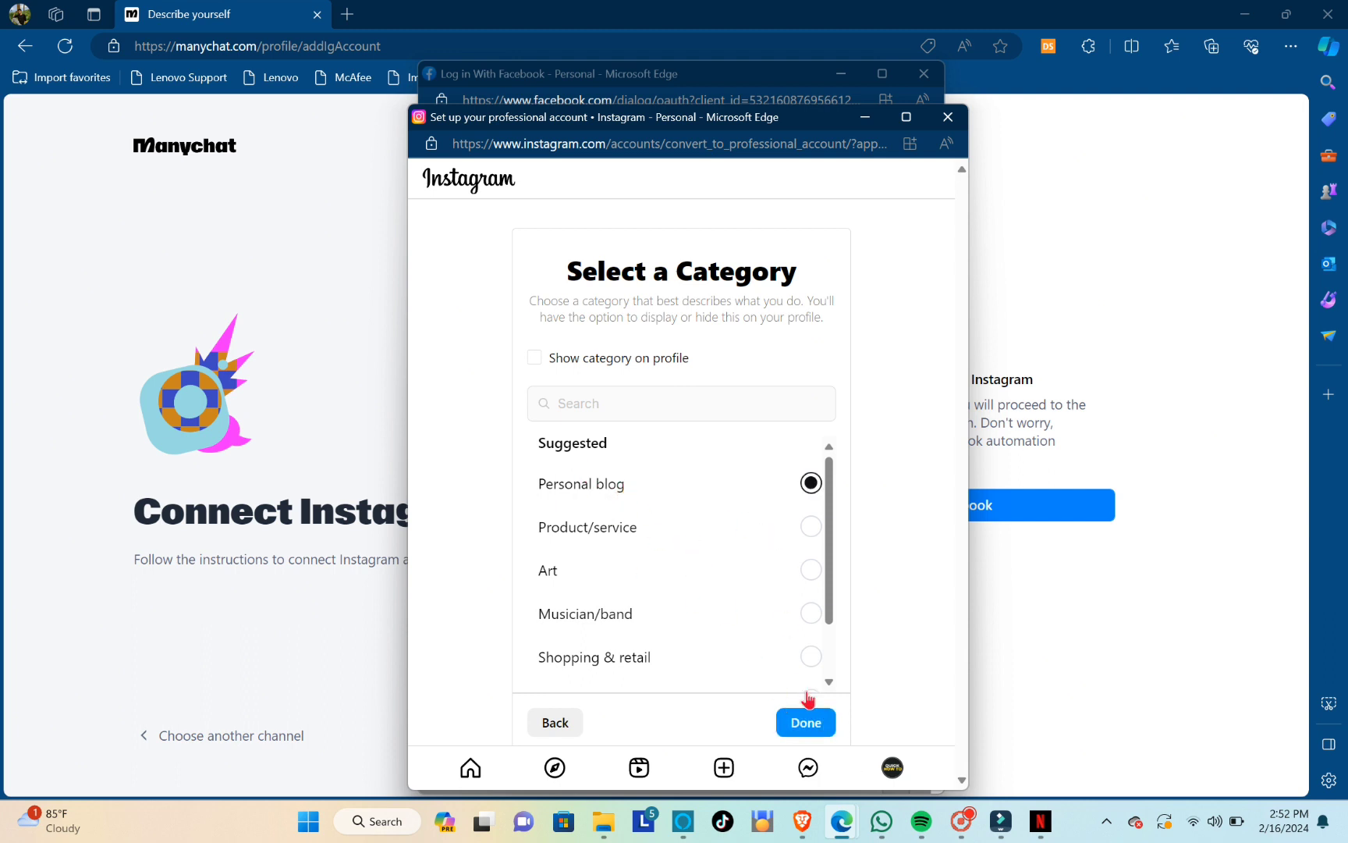
left_click(806, 719)
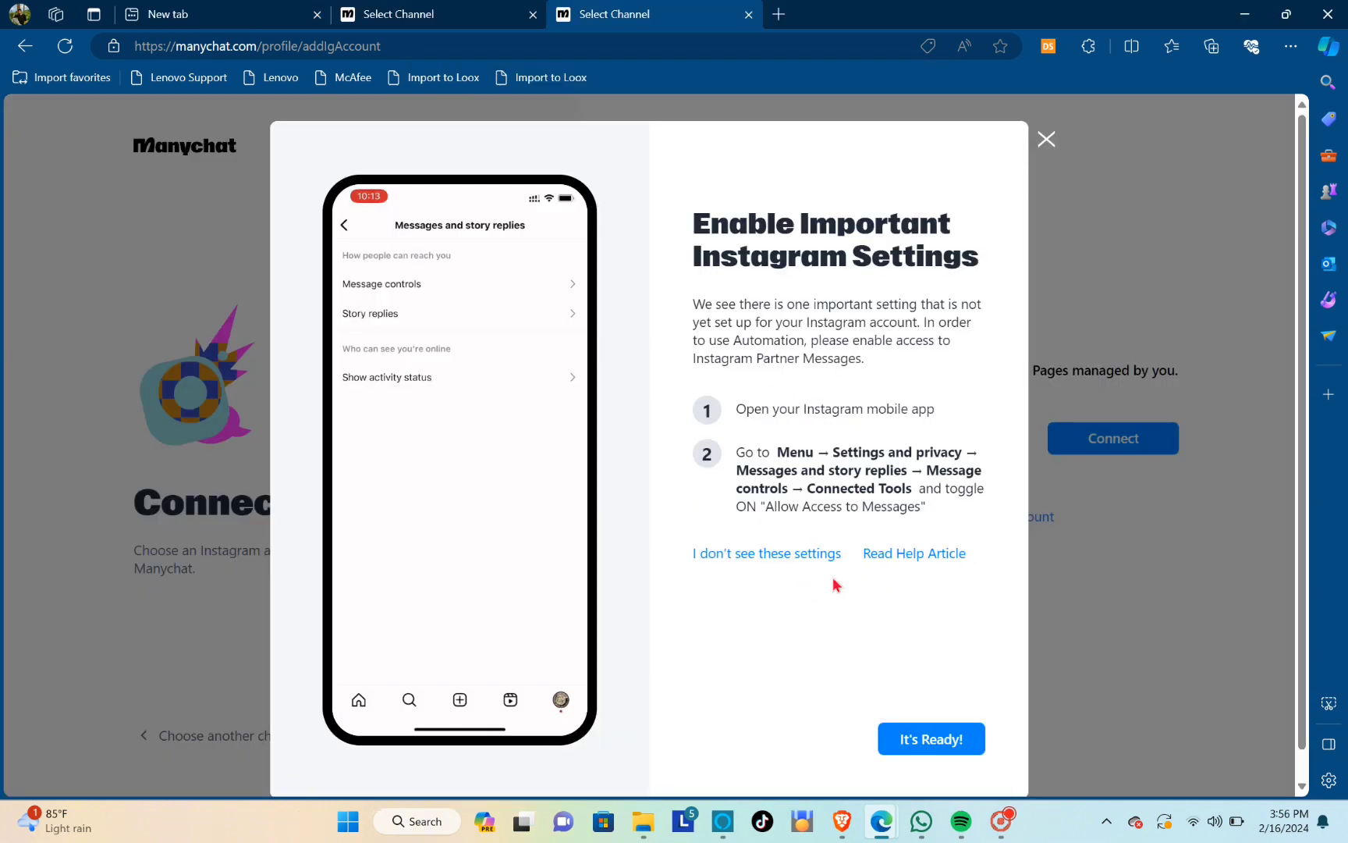
Confirm the Instagram message-access setting is ready, connect the linked Instagram account, and start with the free plan
left_click(940, 747)
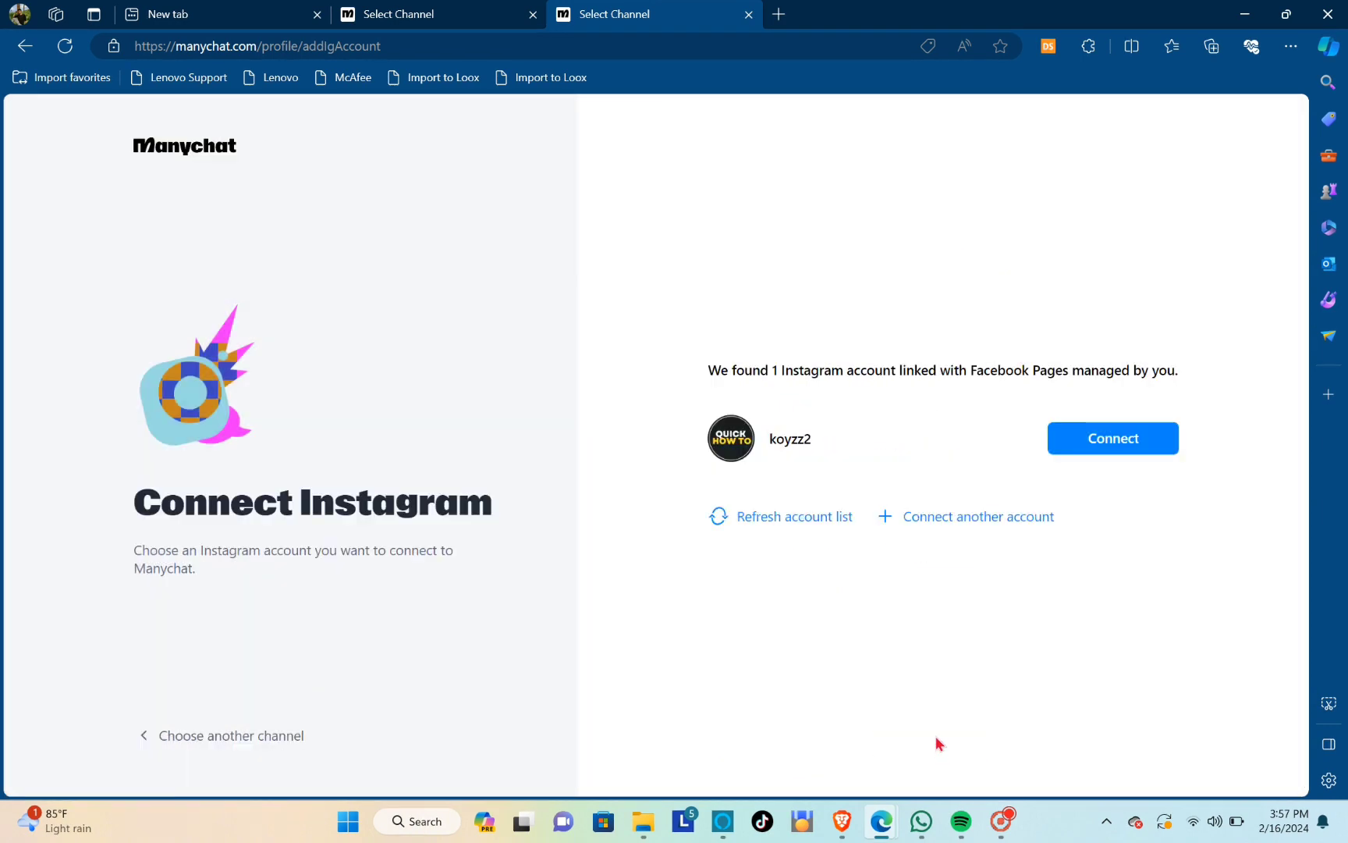
left_click(1110, 441)
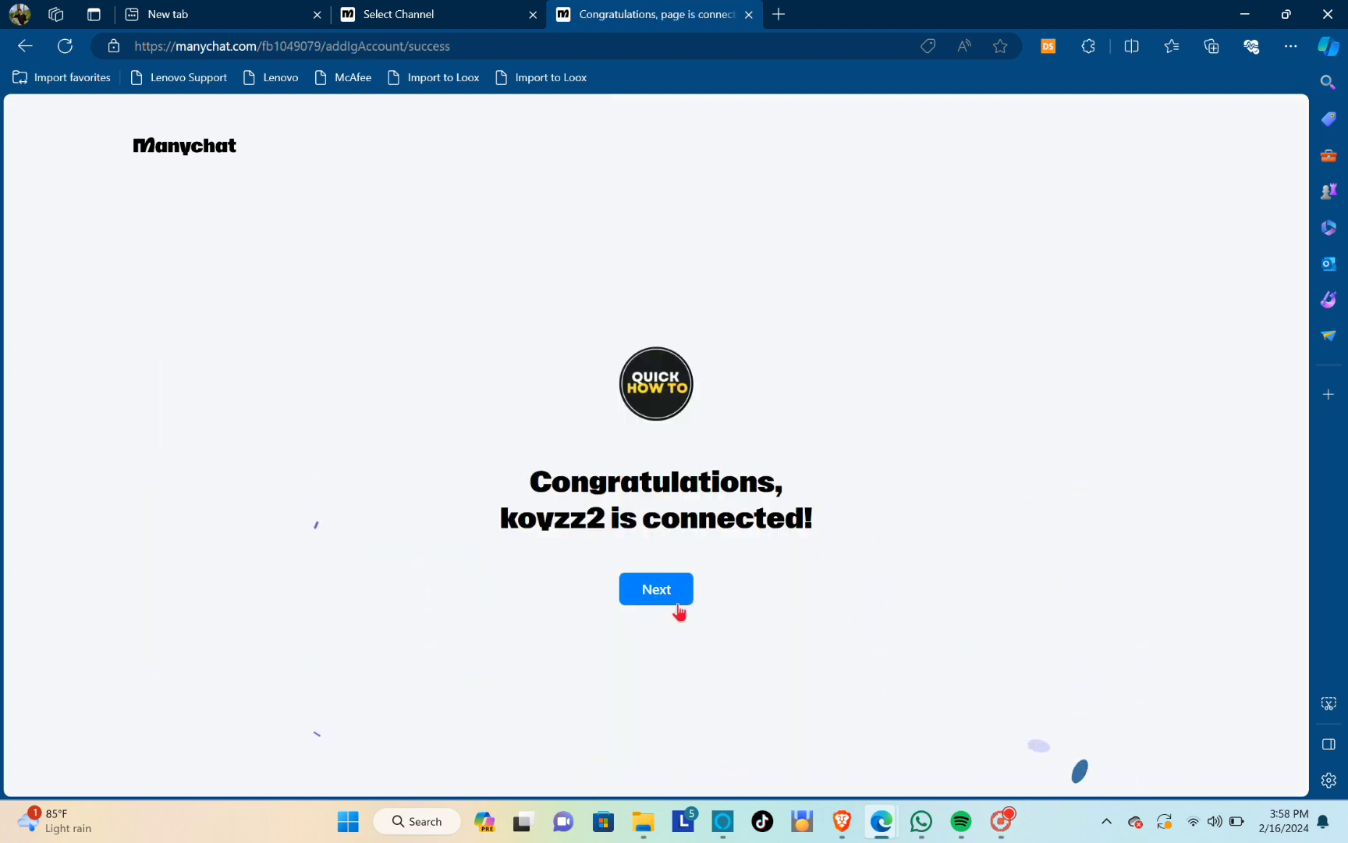
left_click(663, 593)
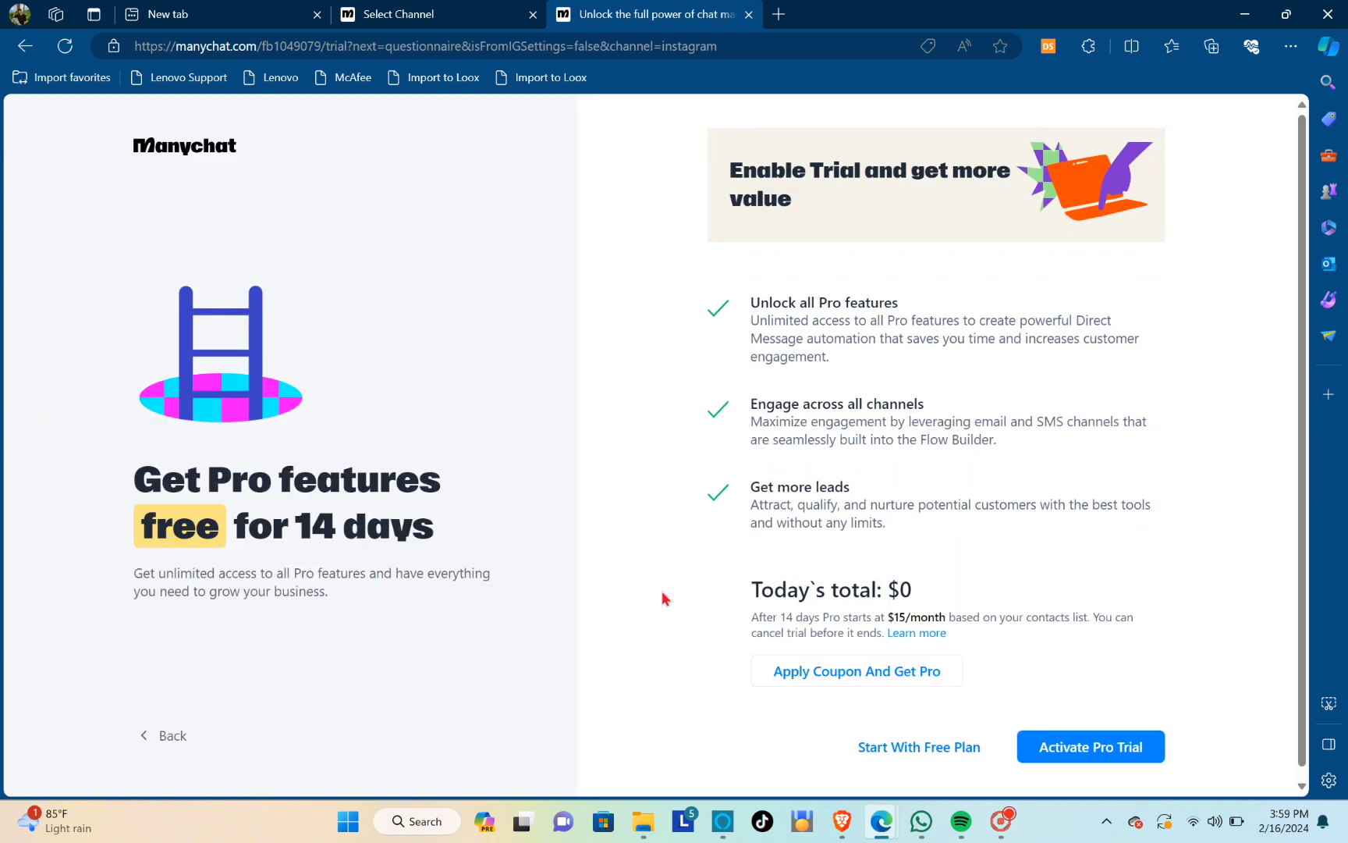
left_click(907, 749)
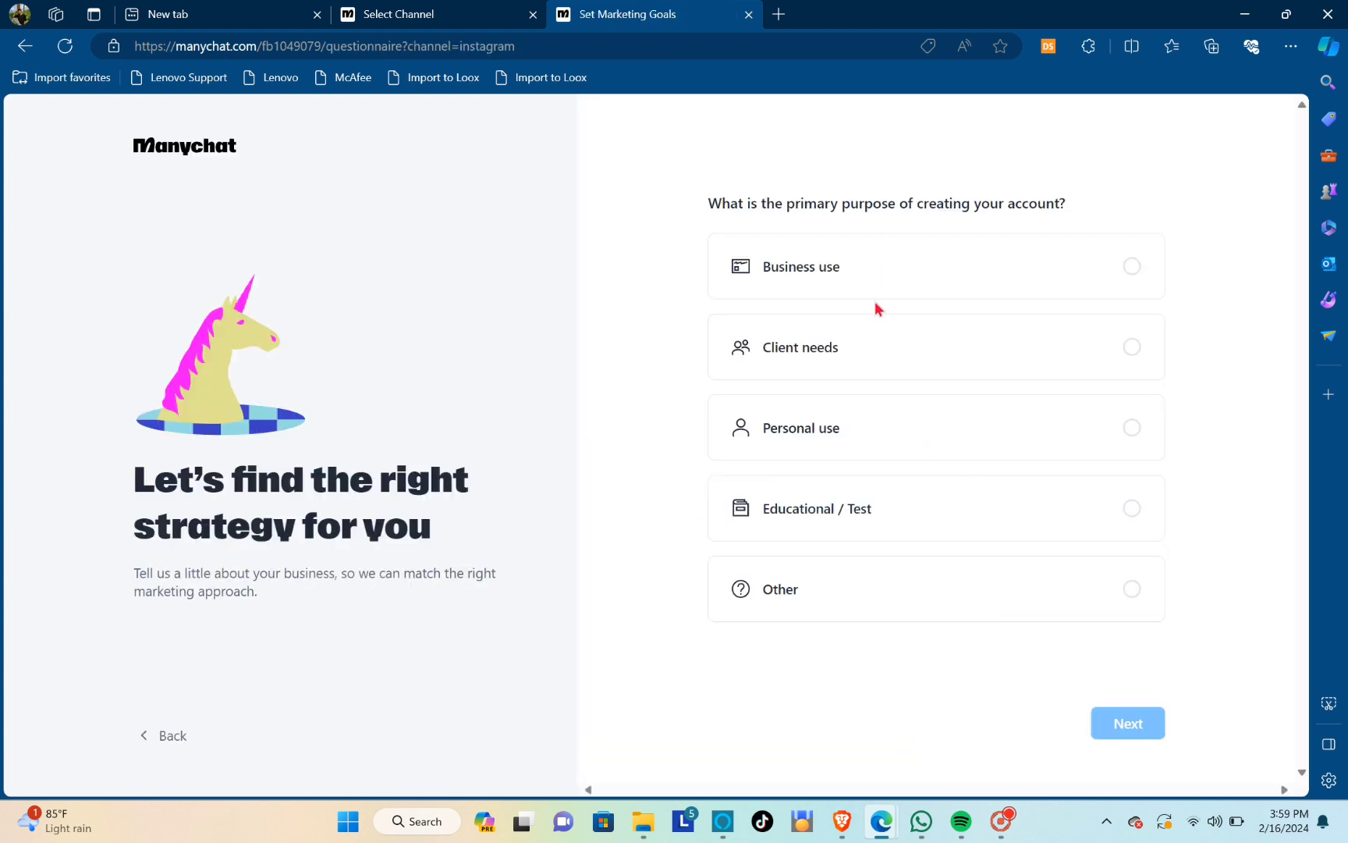
Answer the strategy questions with Business use as the purpose, Both as the intended use, and Creator as the company description
left_click(970, 291)
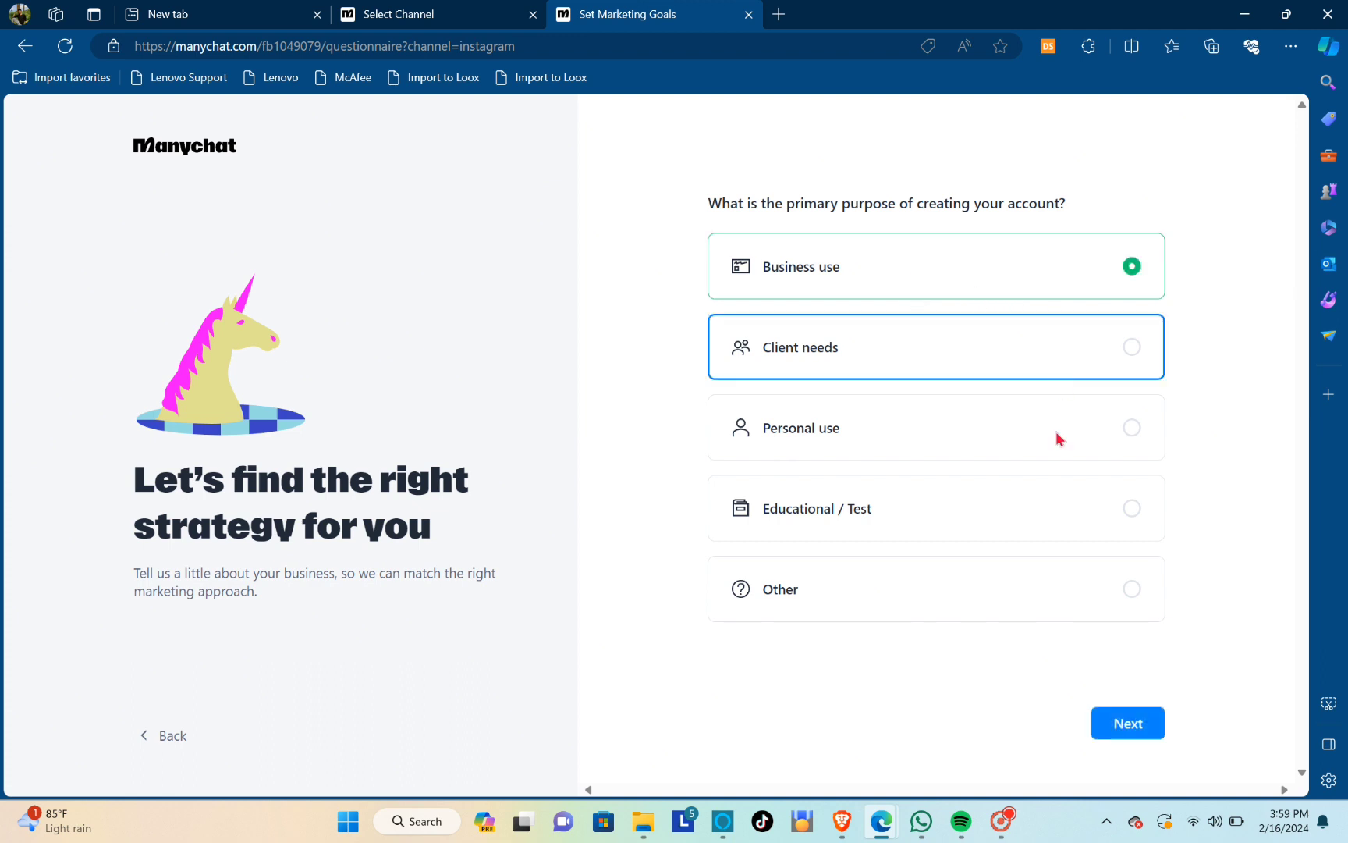
left_click(1133, 717)
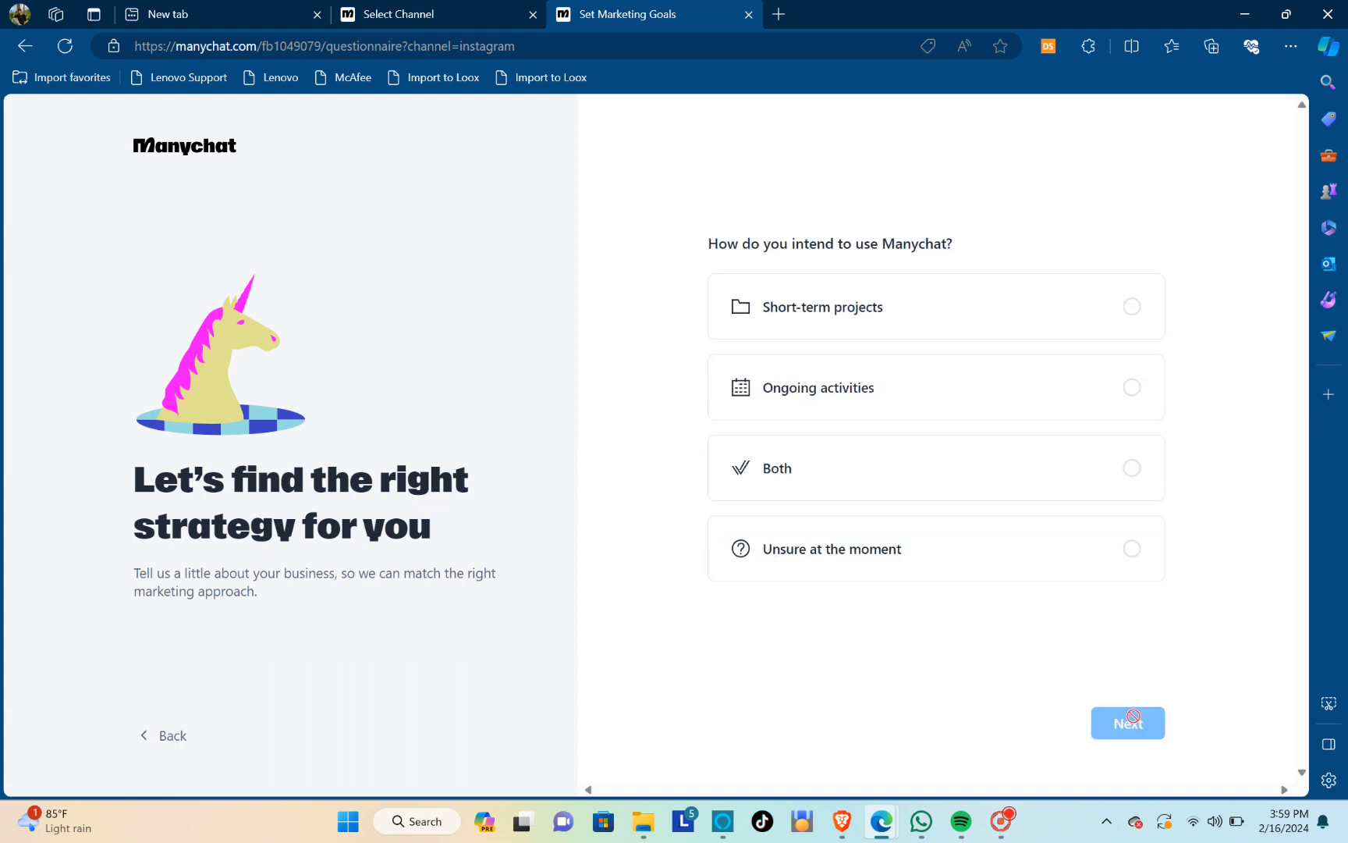
left_click(1046, 452)
left_click(1123, 734)
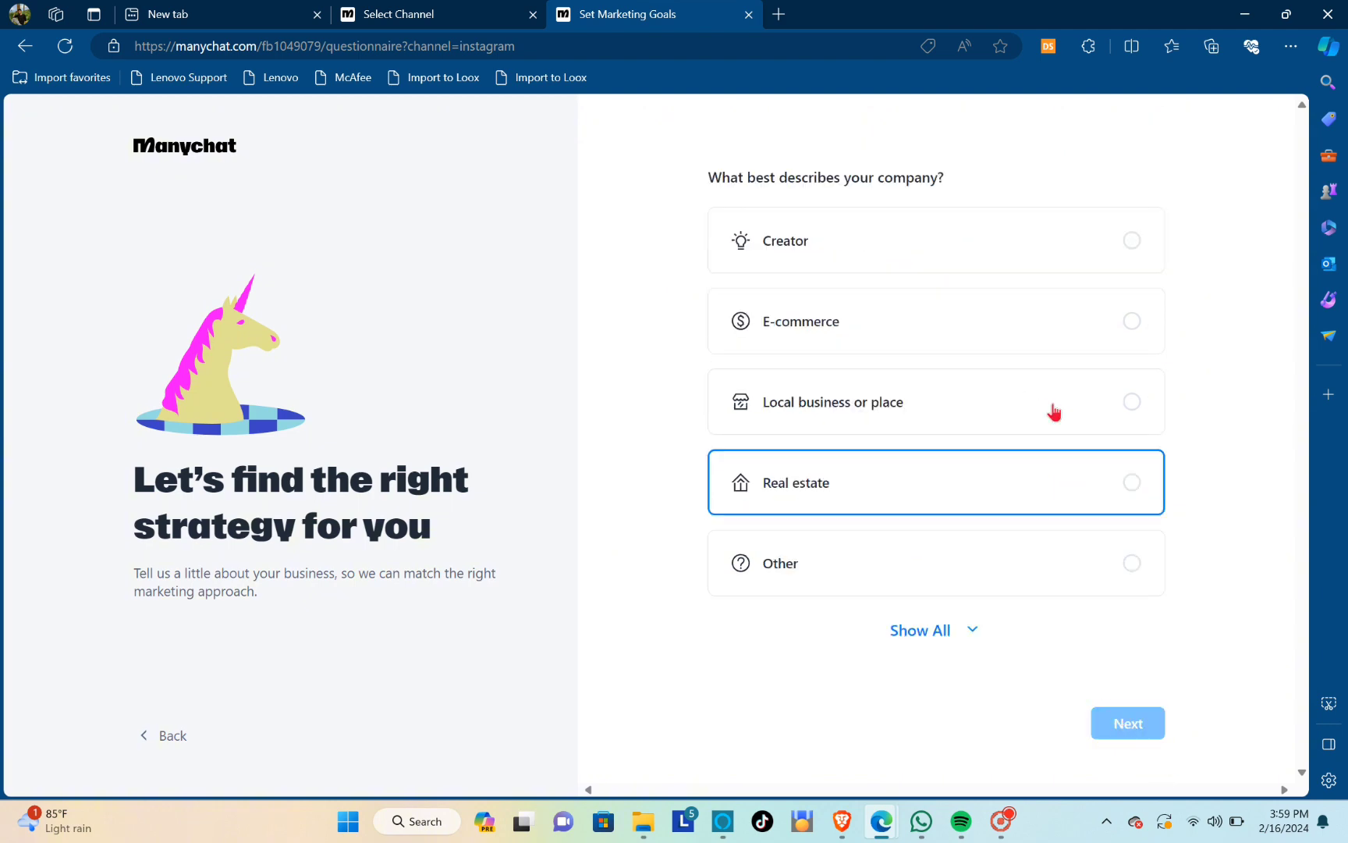
left_click(1086, 248)
left_click(1134, 724)
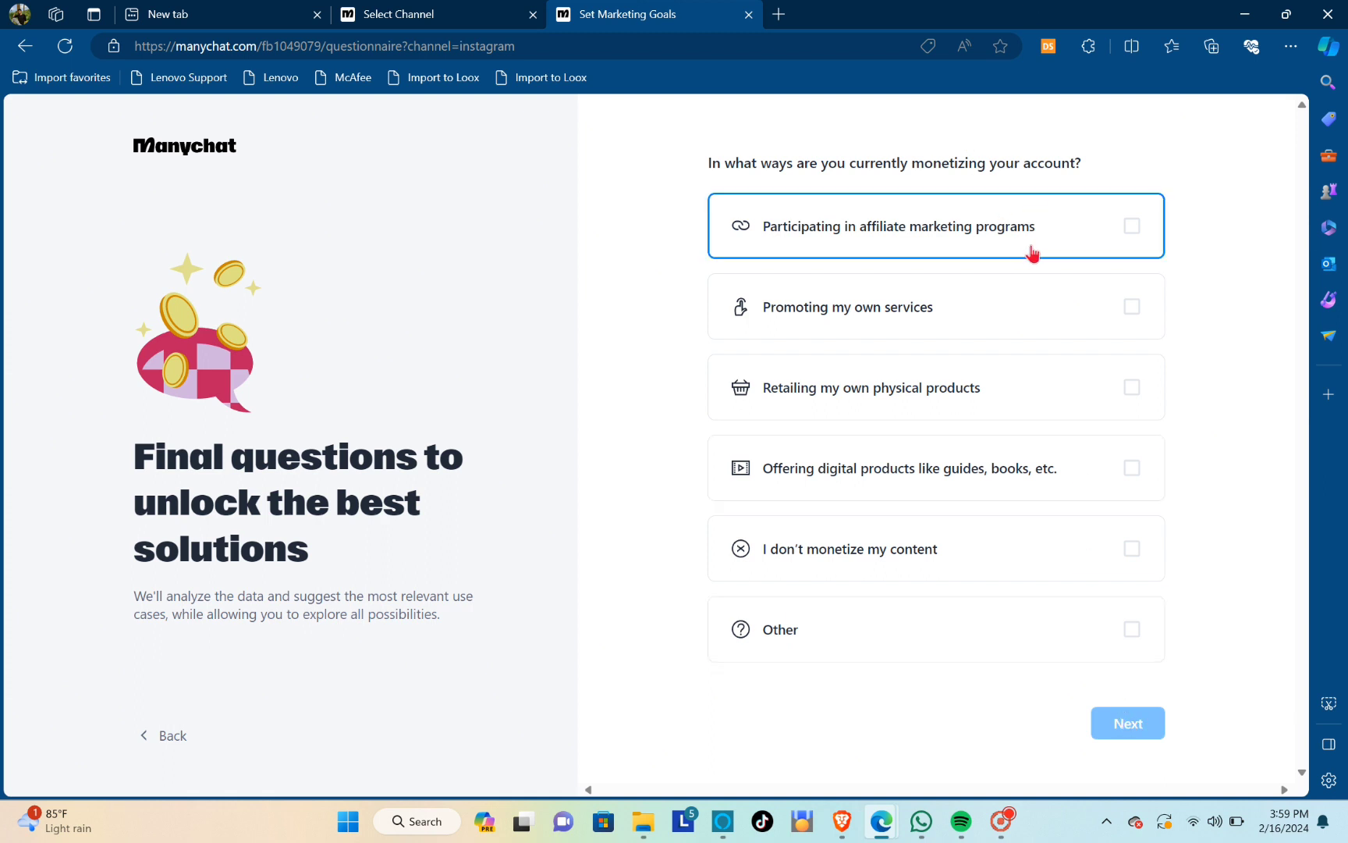
Answer the final questions with Promoting my own services for monetization and Canva as the business tool
left_click(1067, 300)
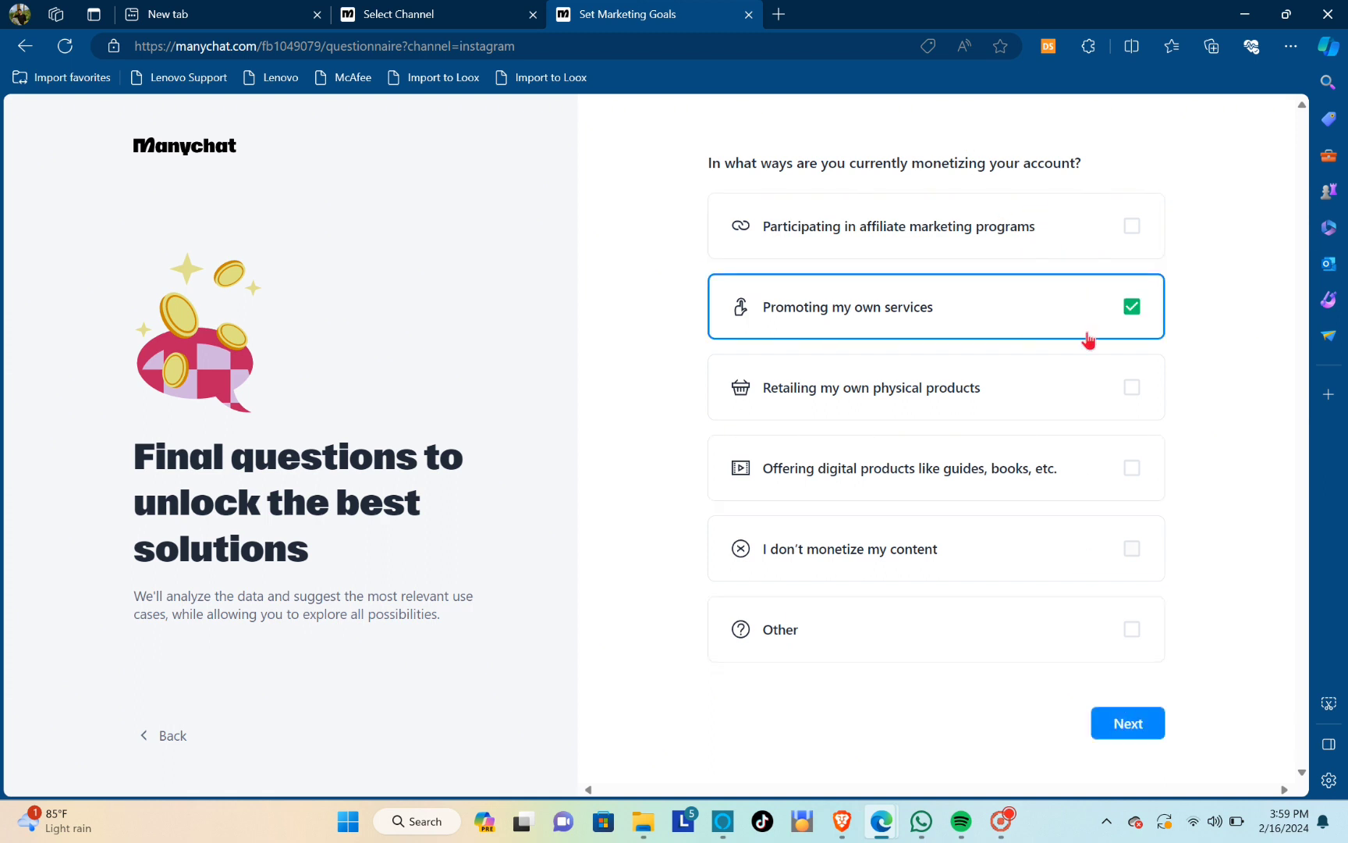
left_click(1117, 731)
left_click(1094, 642)
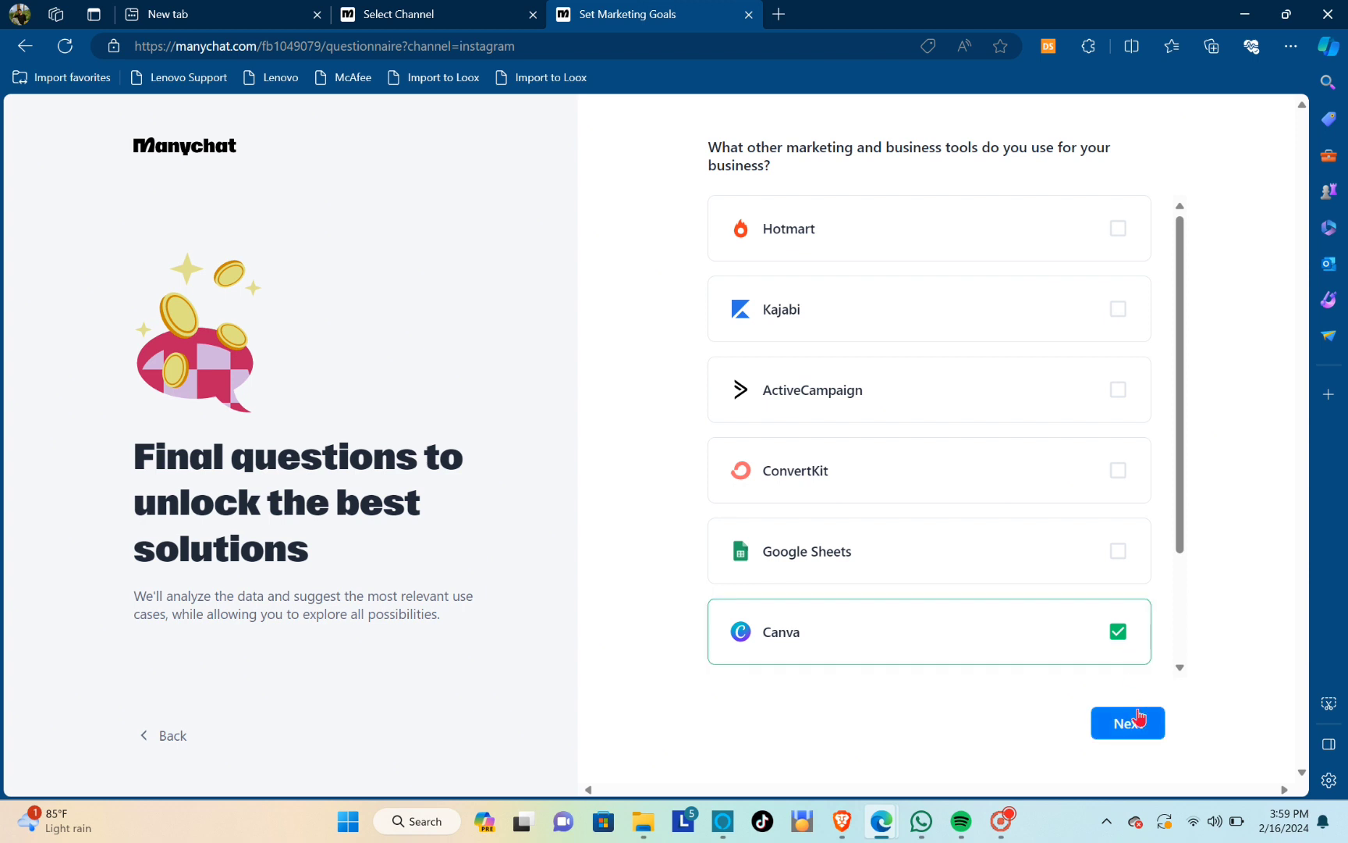
left_click(1138, 726)
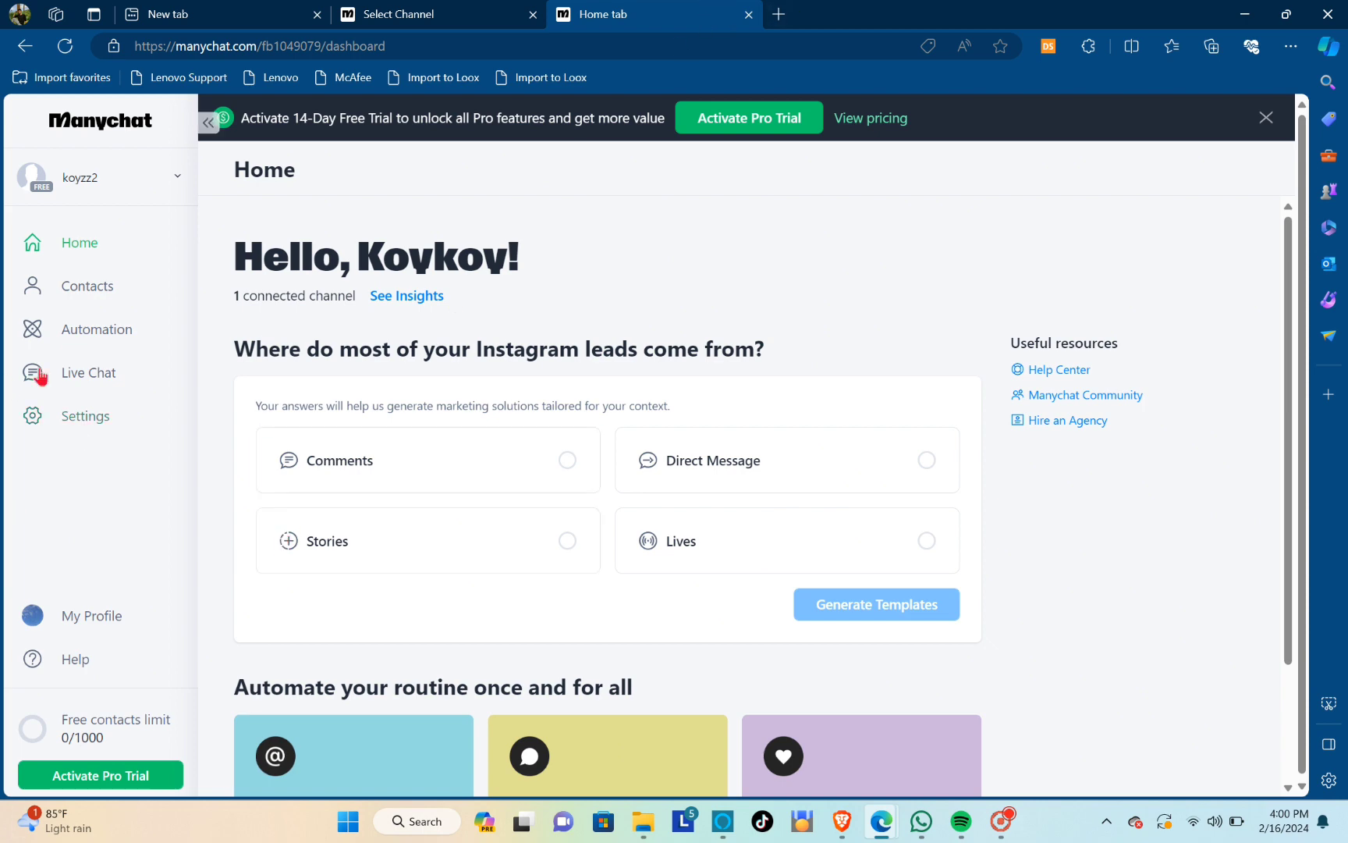
Create a new automation from scratch and reposition its When and Send Message blocks on the canvas
left_click(92, 331)
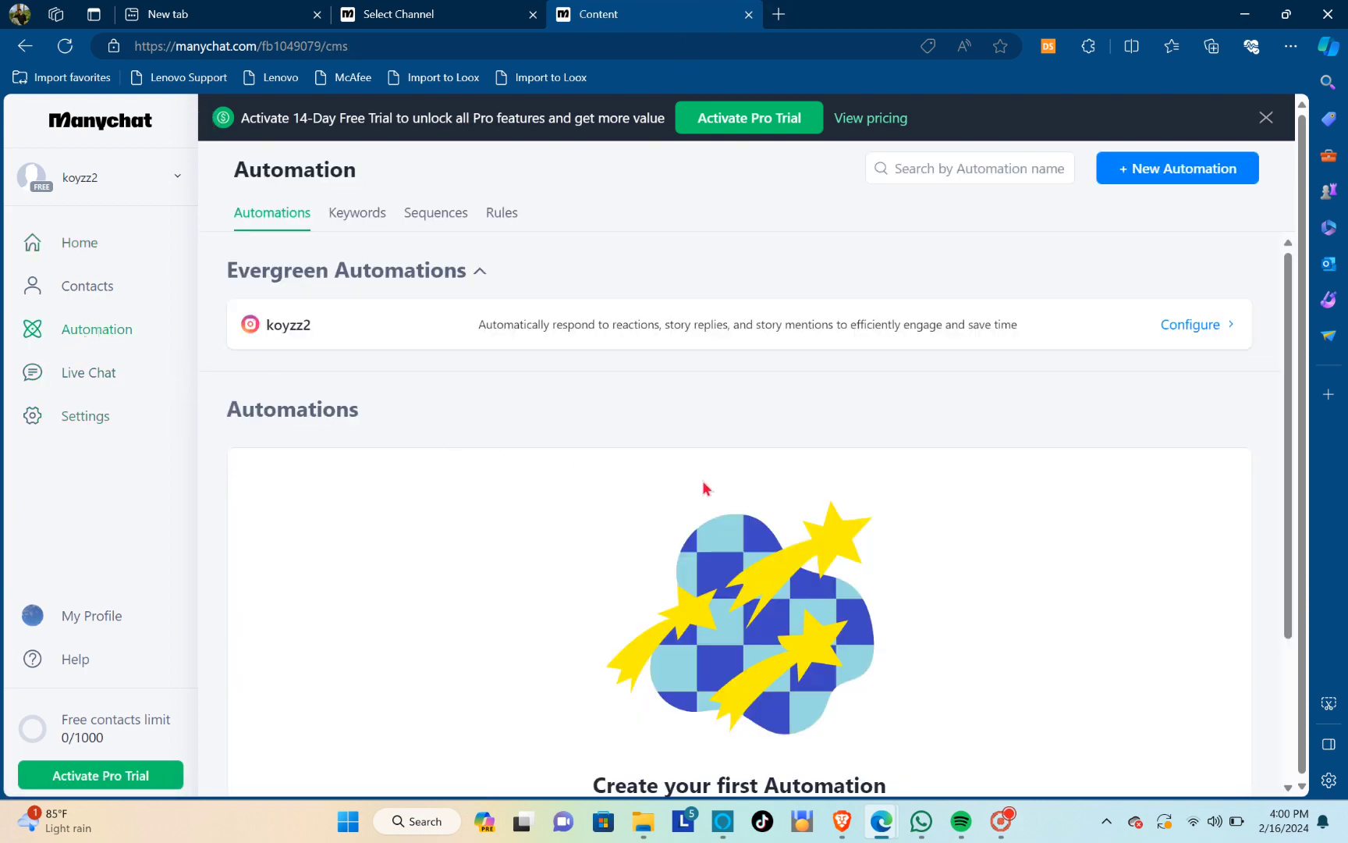
scroll(696, 489, "down", 3)
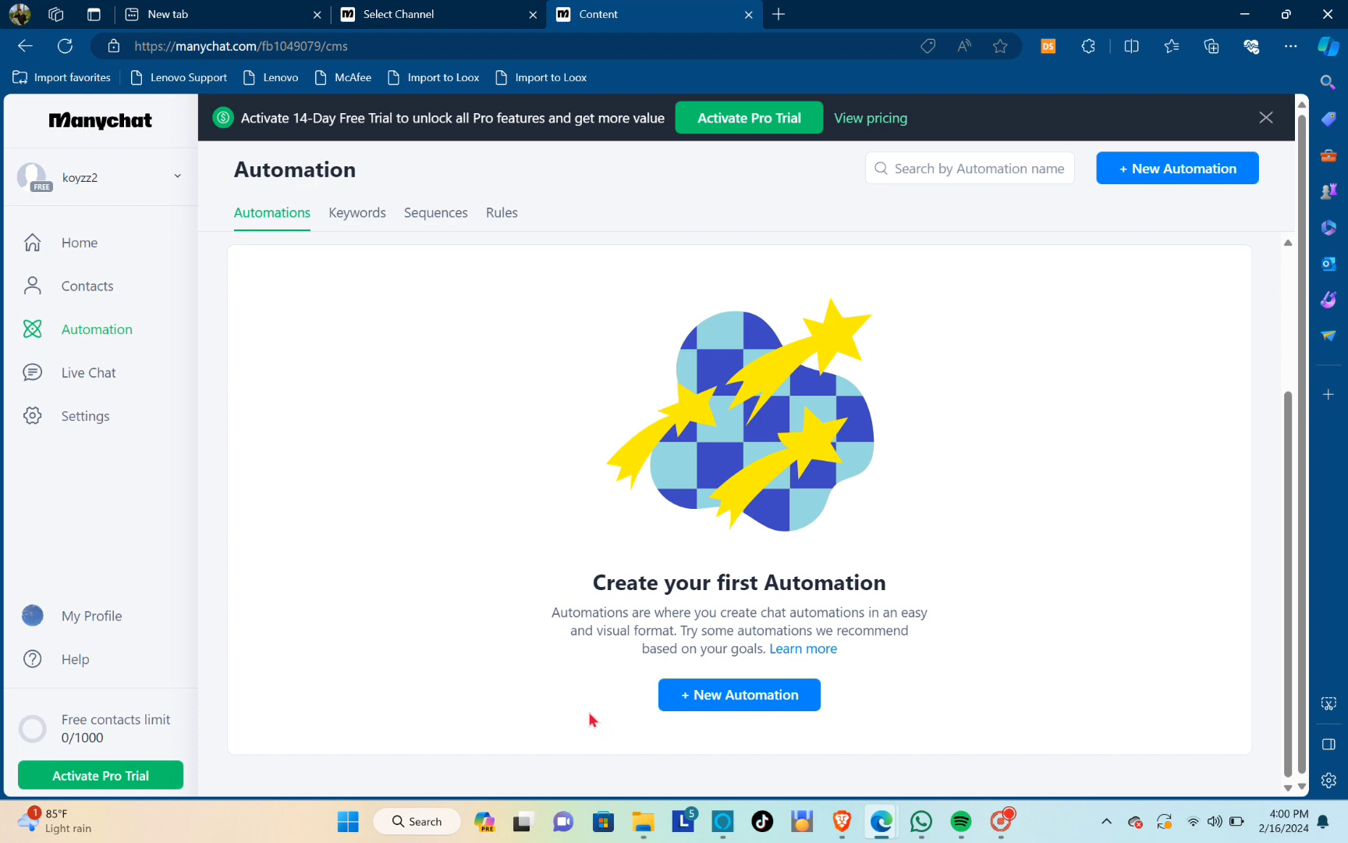
scroll(733, 581, "up", 3)
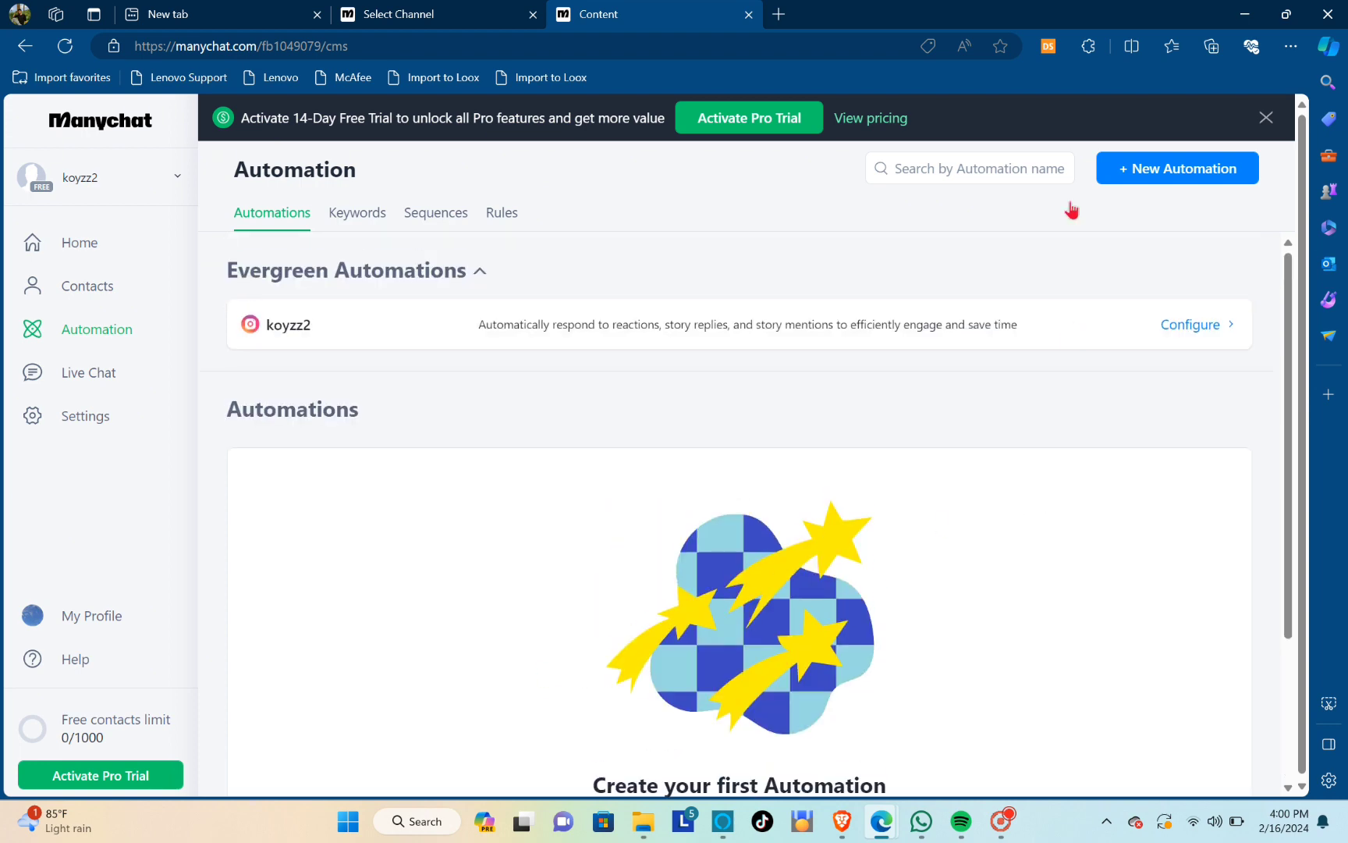
scroll(860, 720, "down", 3)
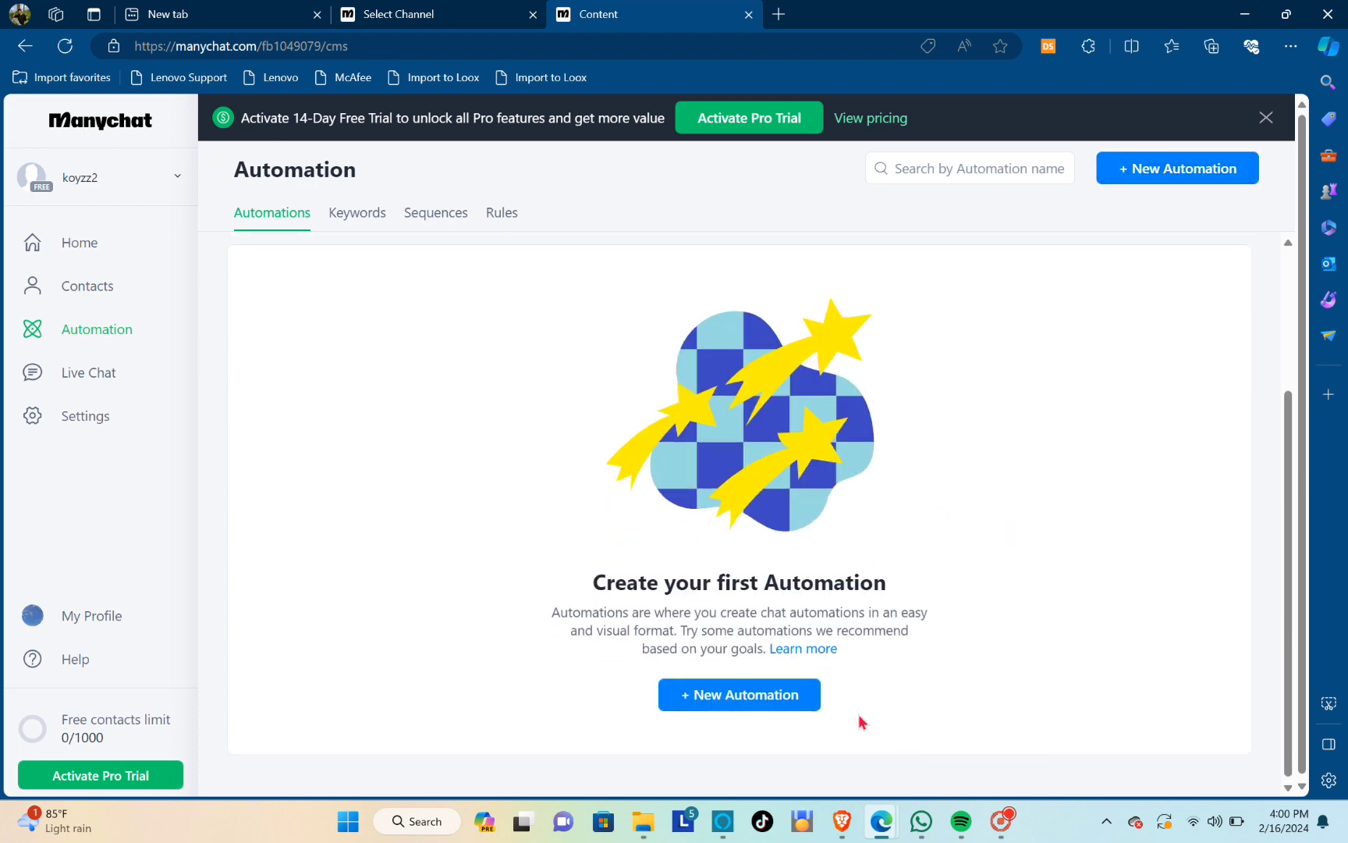
left_click(698, 697)
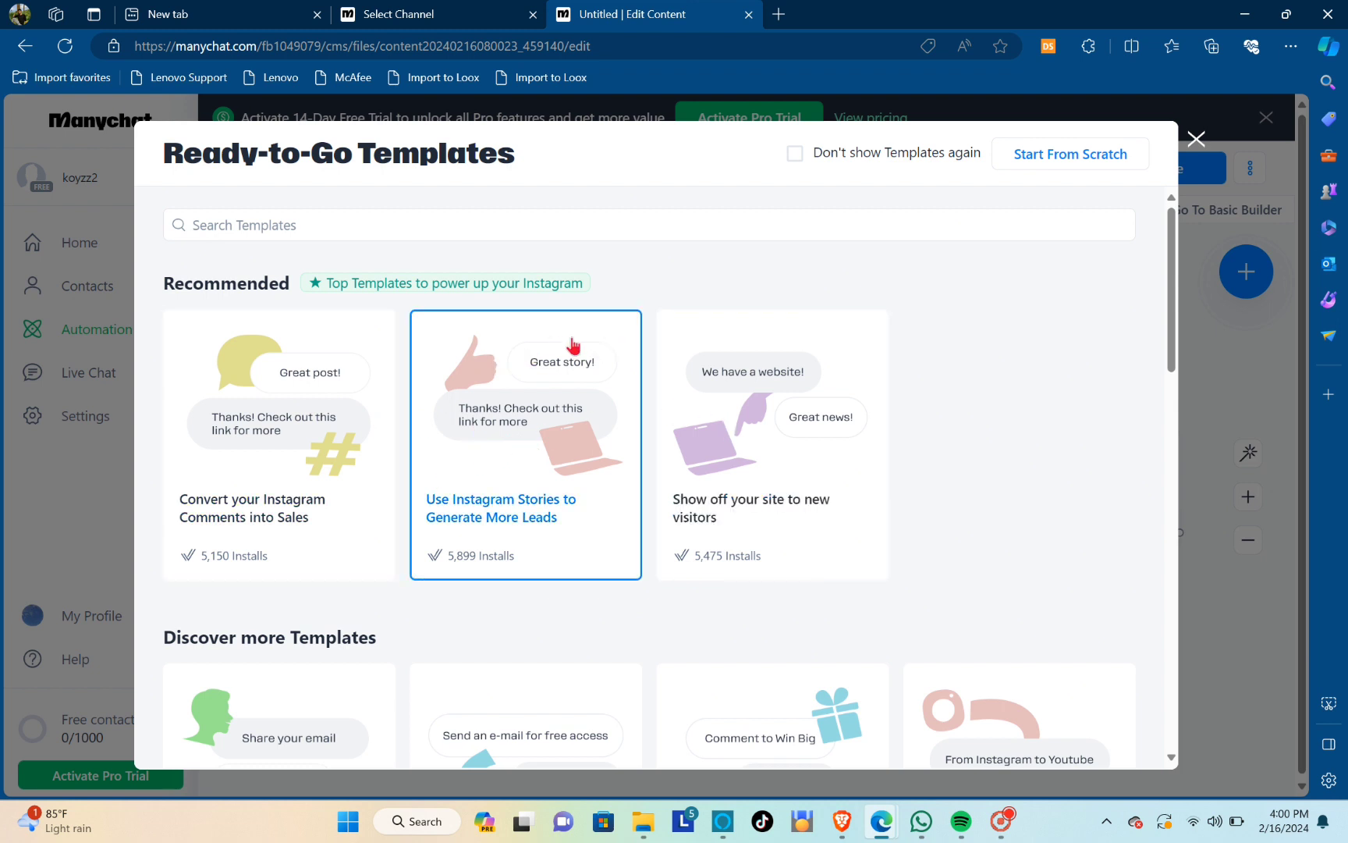
left_click(1050, 160)
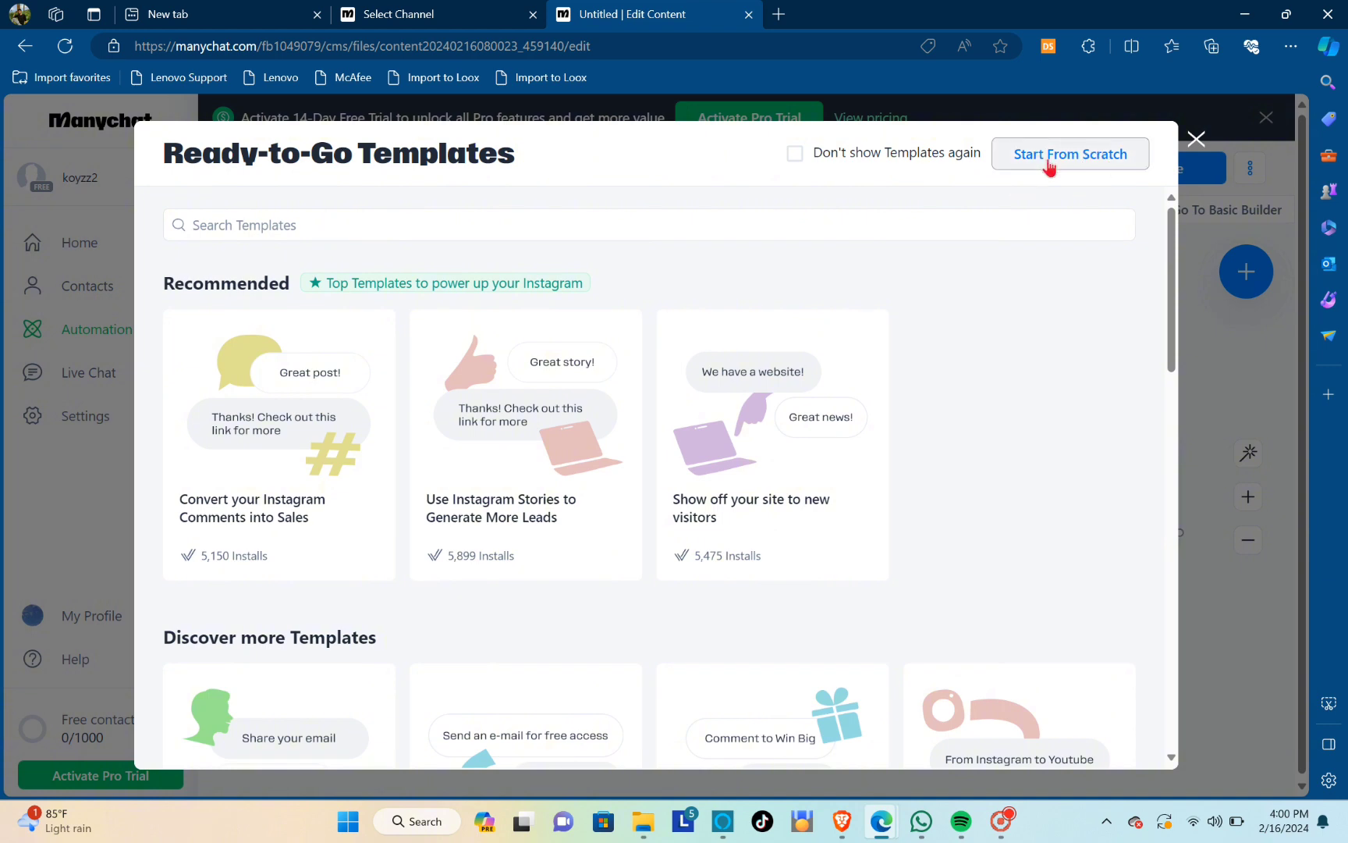
left_click_drag(805, 471, 581, 388)
left_click_drag(1090, 522, 869, 618)
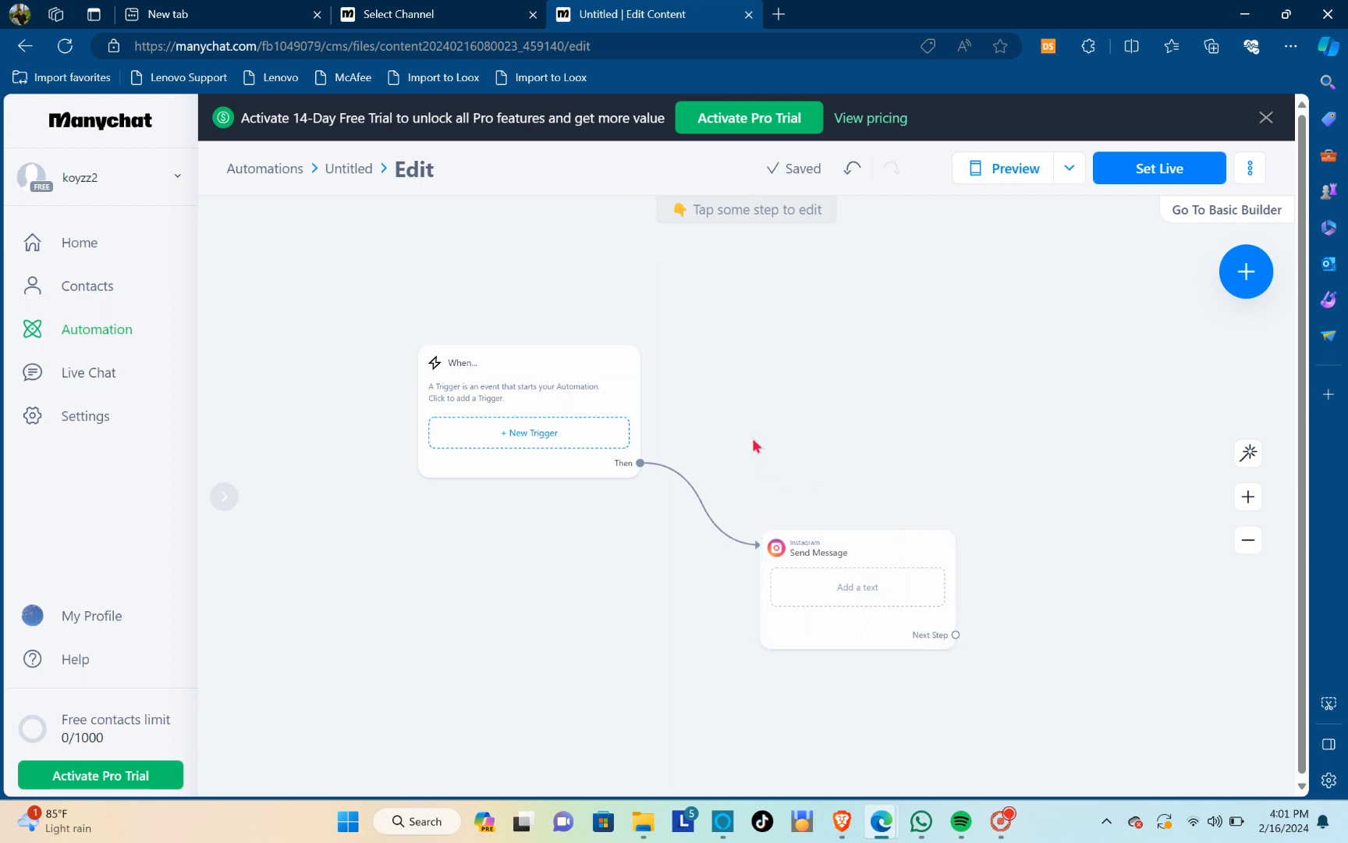
Add a new Instagram trigger to the When block that starts when a user comments on a Post or Reel
left_click(625, 383)
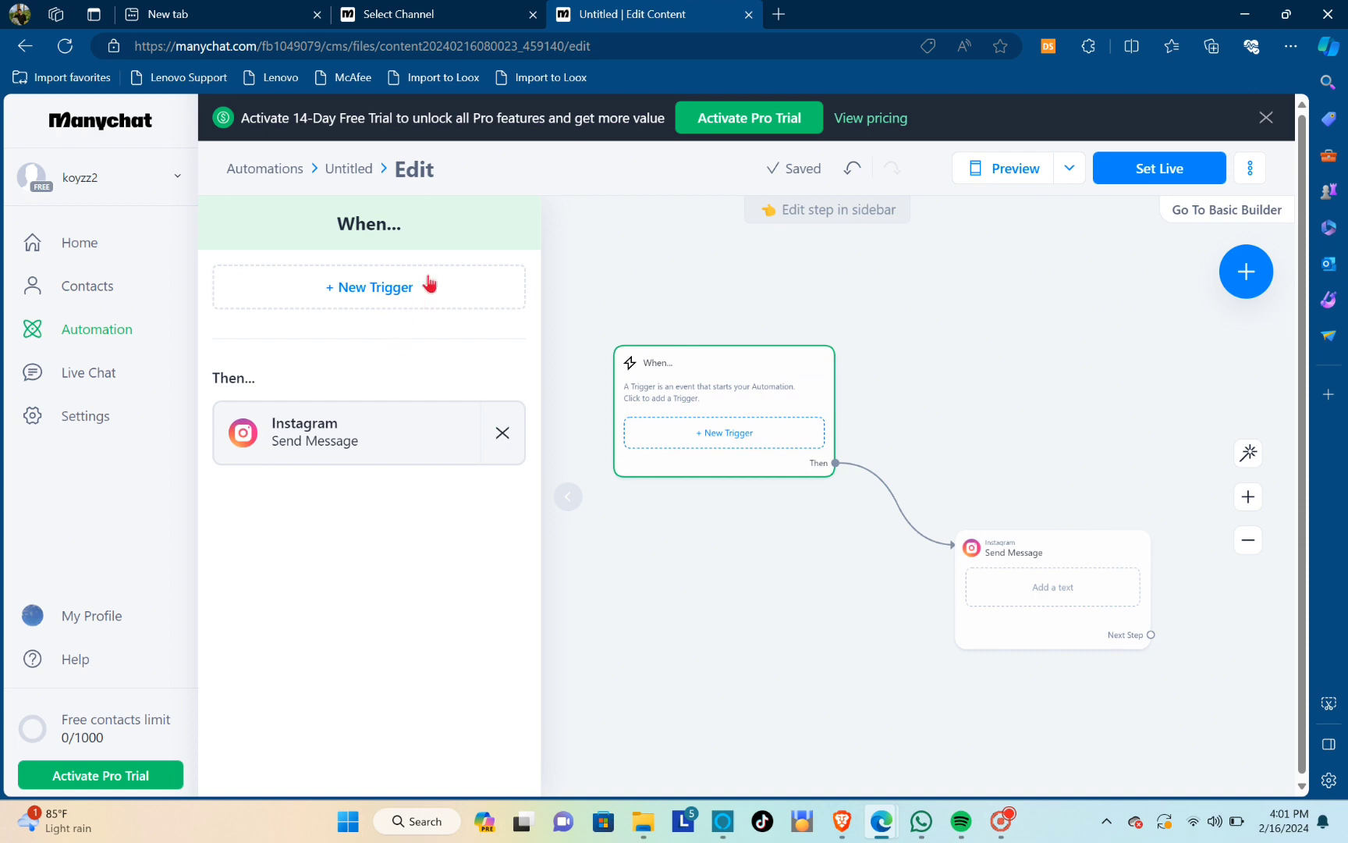
left_click(376, 295)
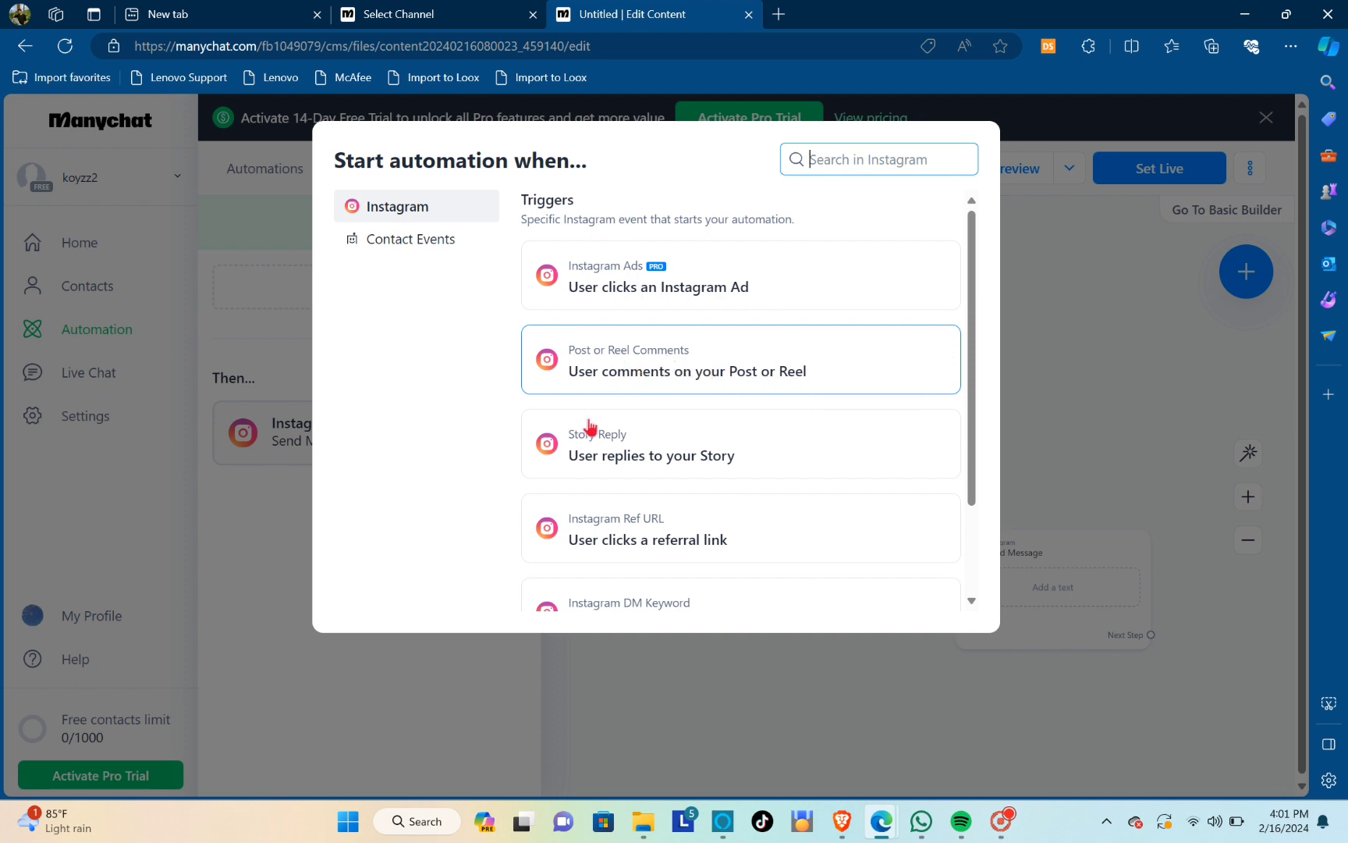
scroll(658, 507, "down", 1)
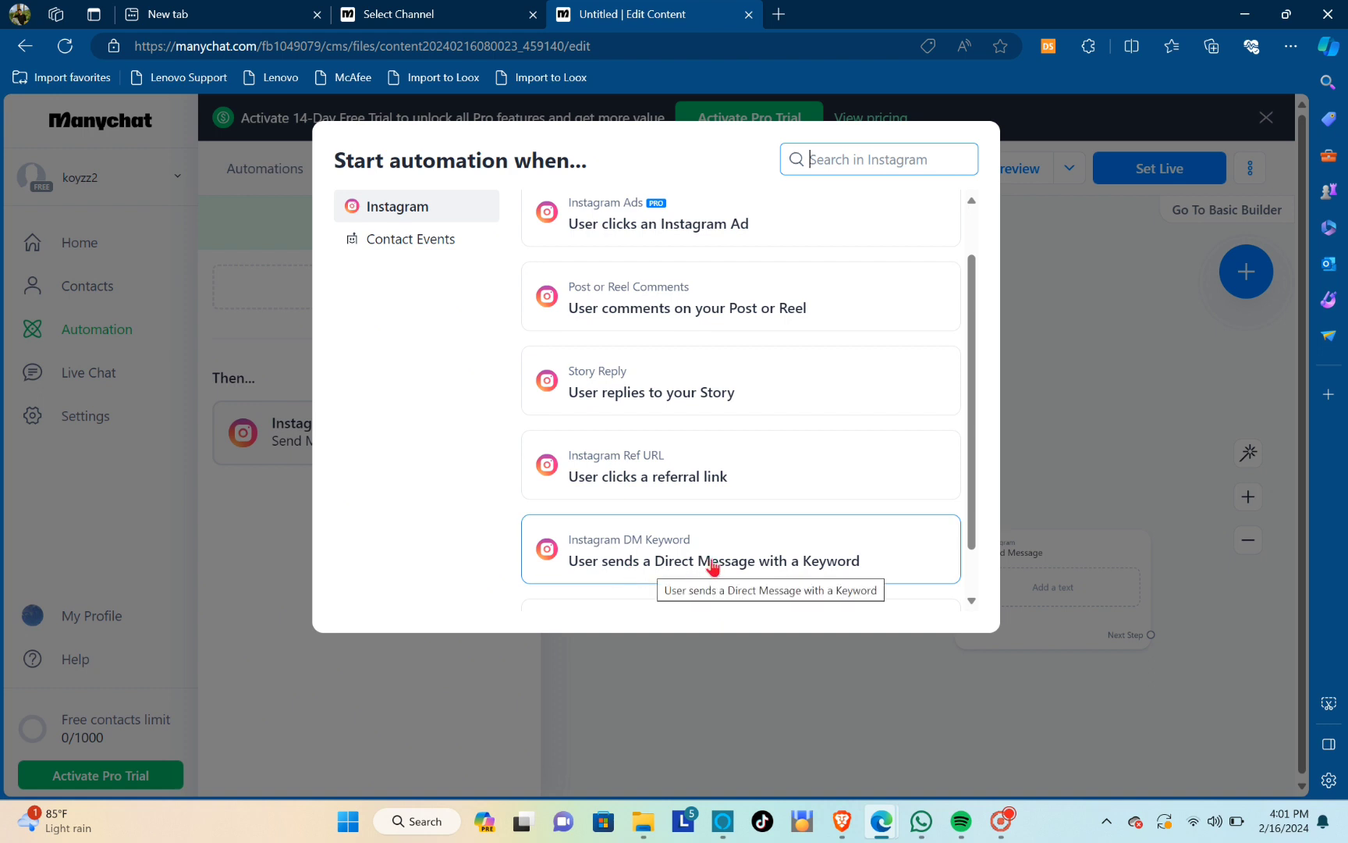
scroll(613, 367, "up", 1)
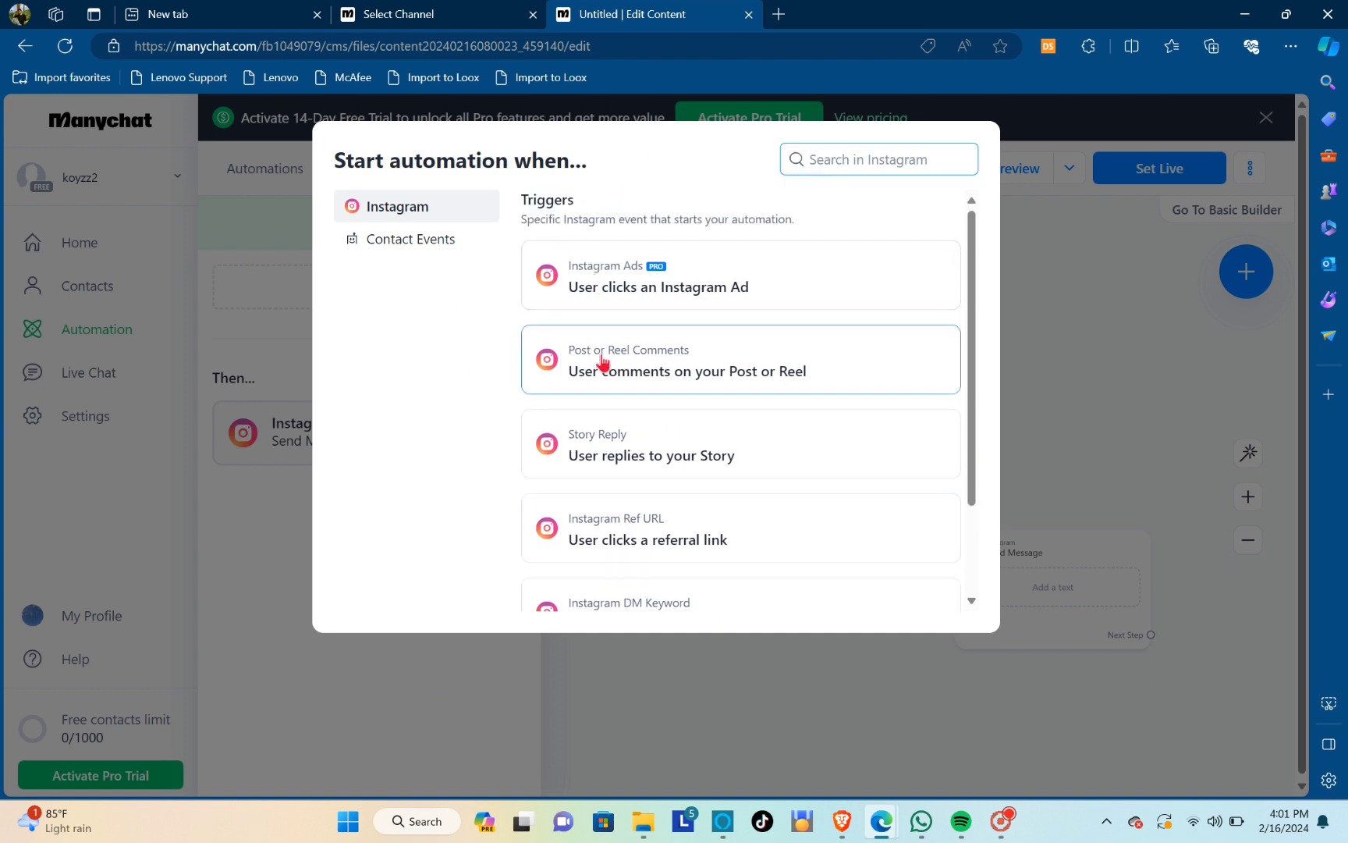
left_click(713, 372)
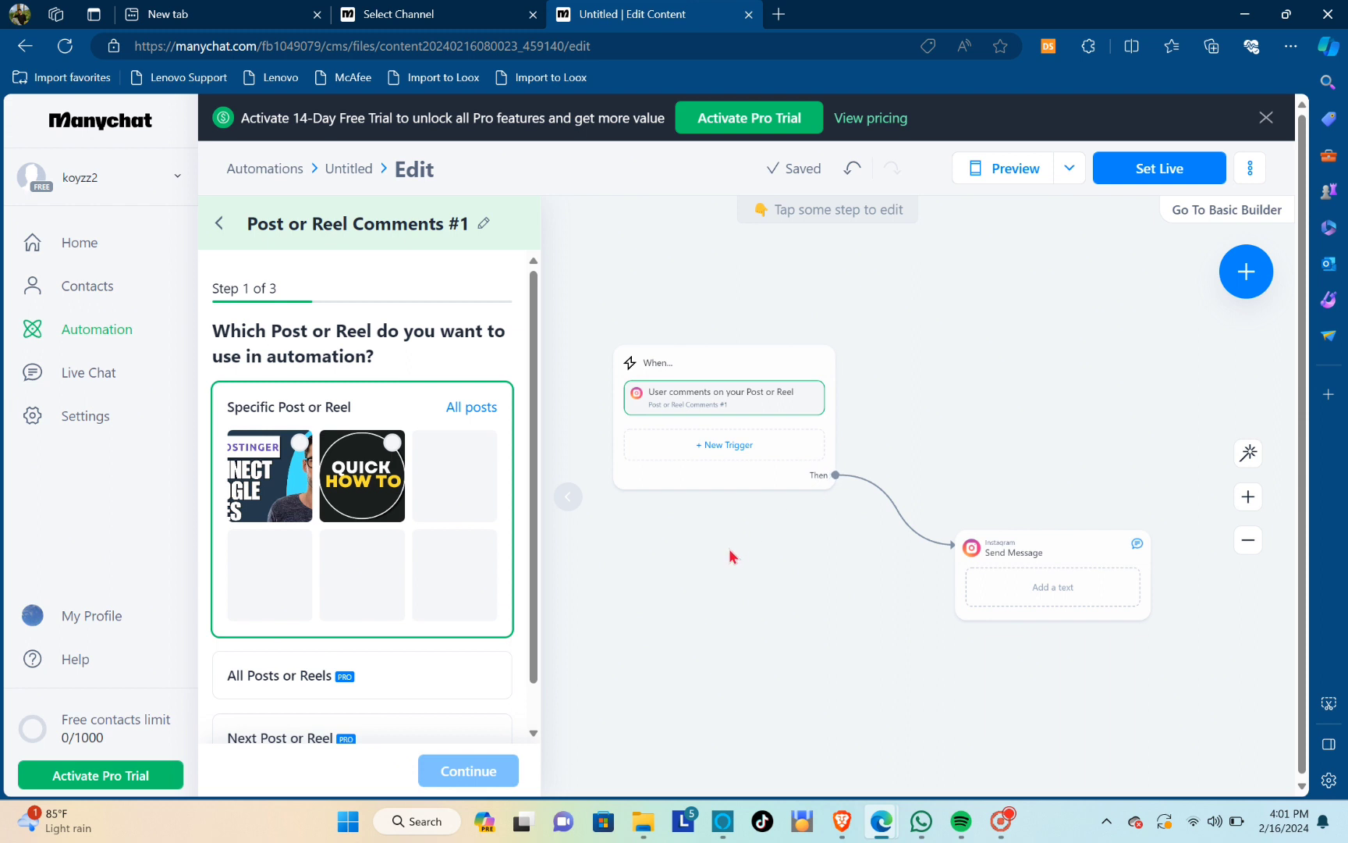
Choose the Hostinger post as the specific post for the comment trigger and continue to the keyword setup
left_click(301, 445)
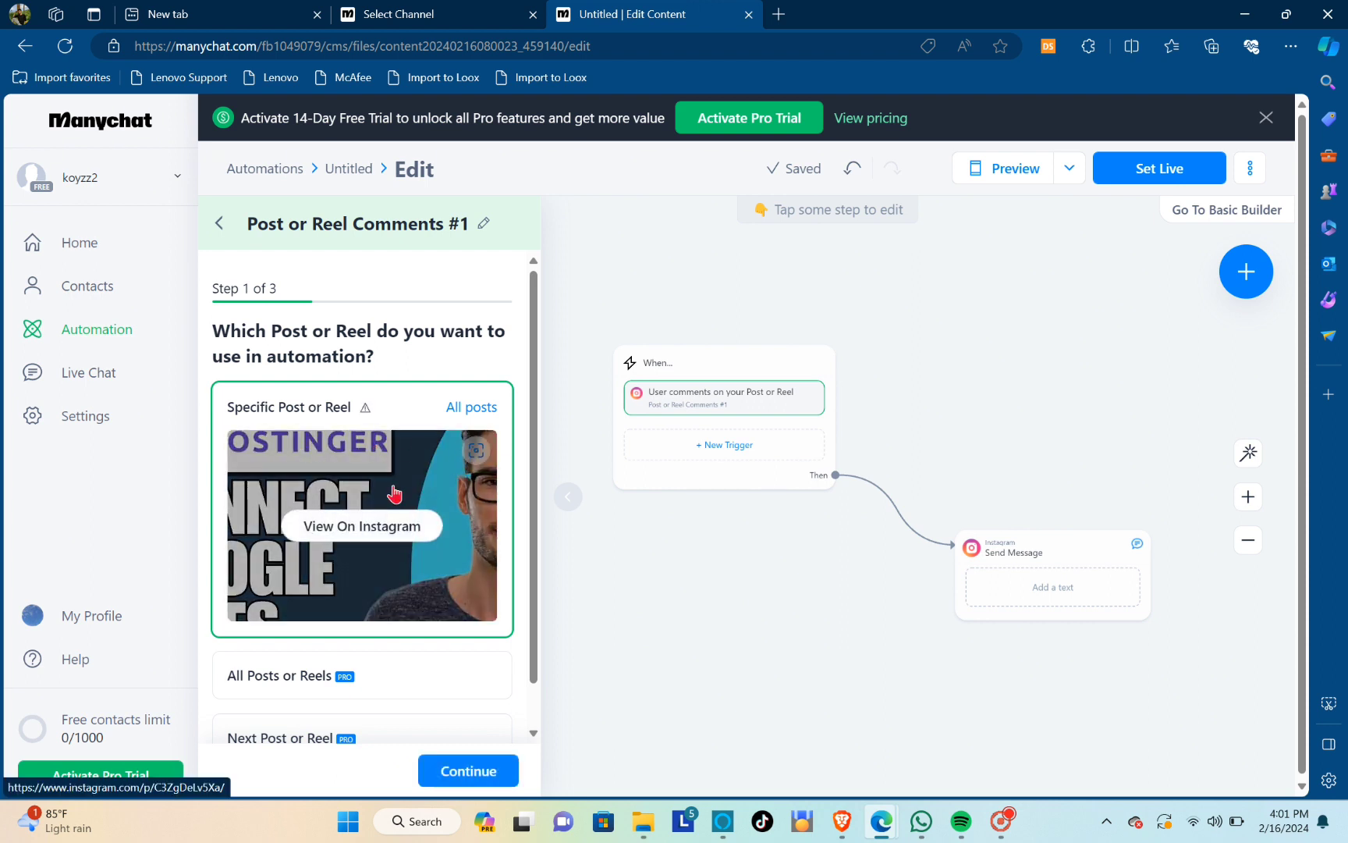
scroll(394, 493, "down", 1)
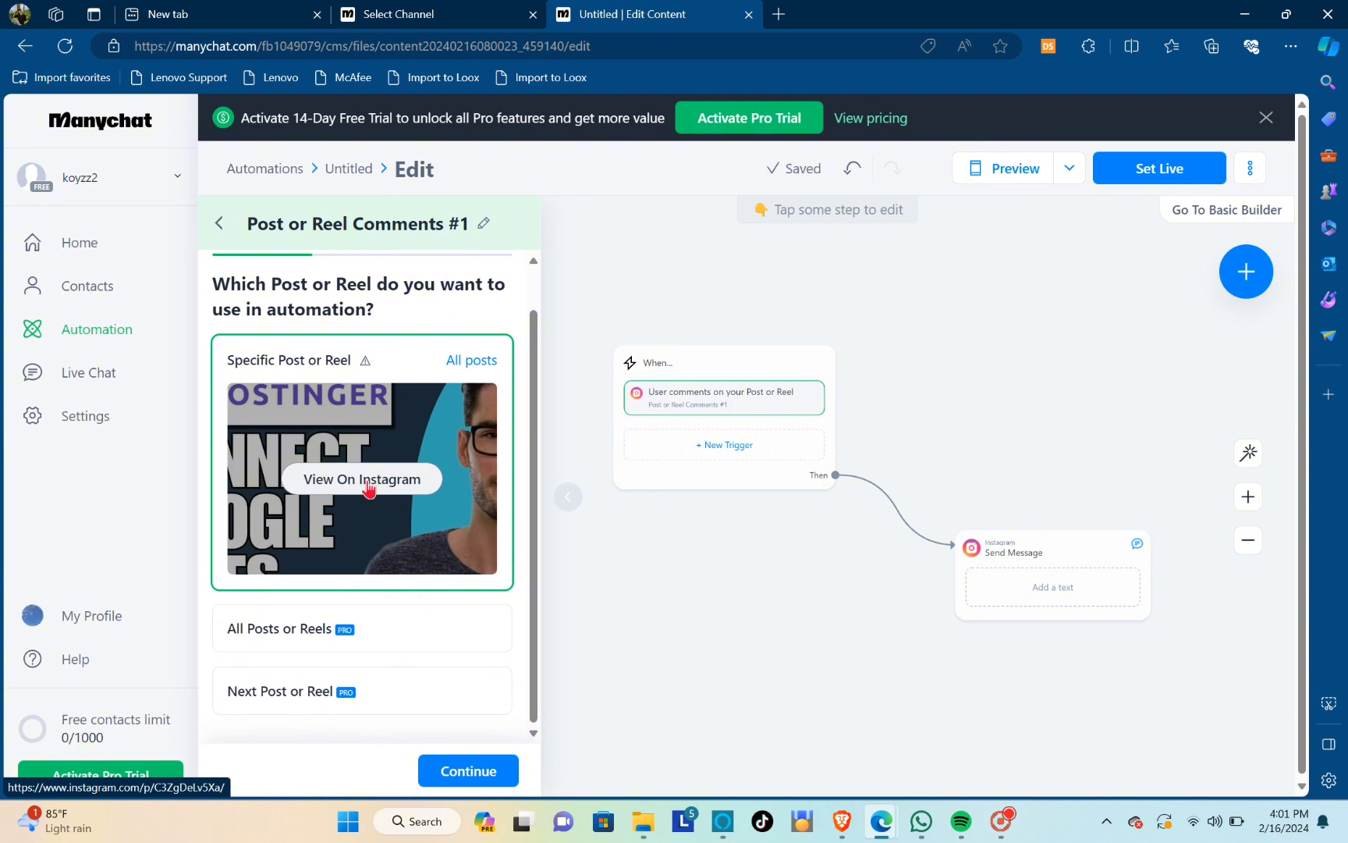
left_click(464, 764)
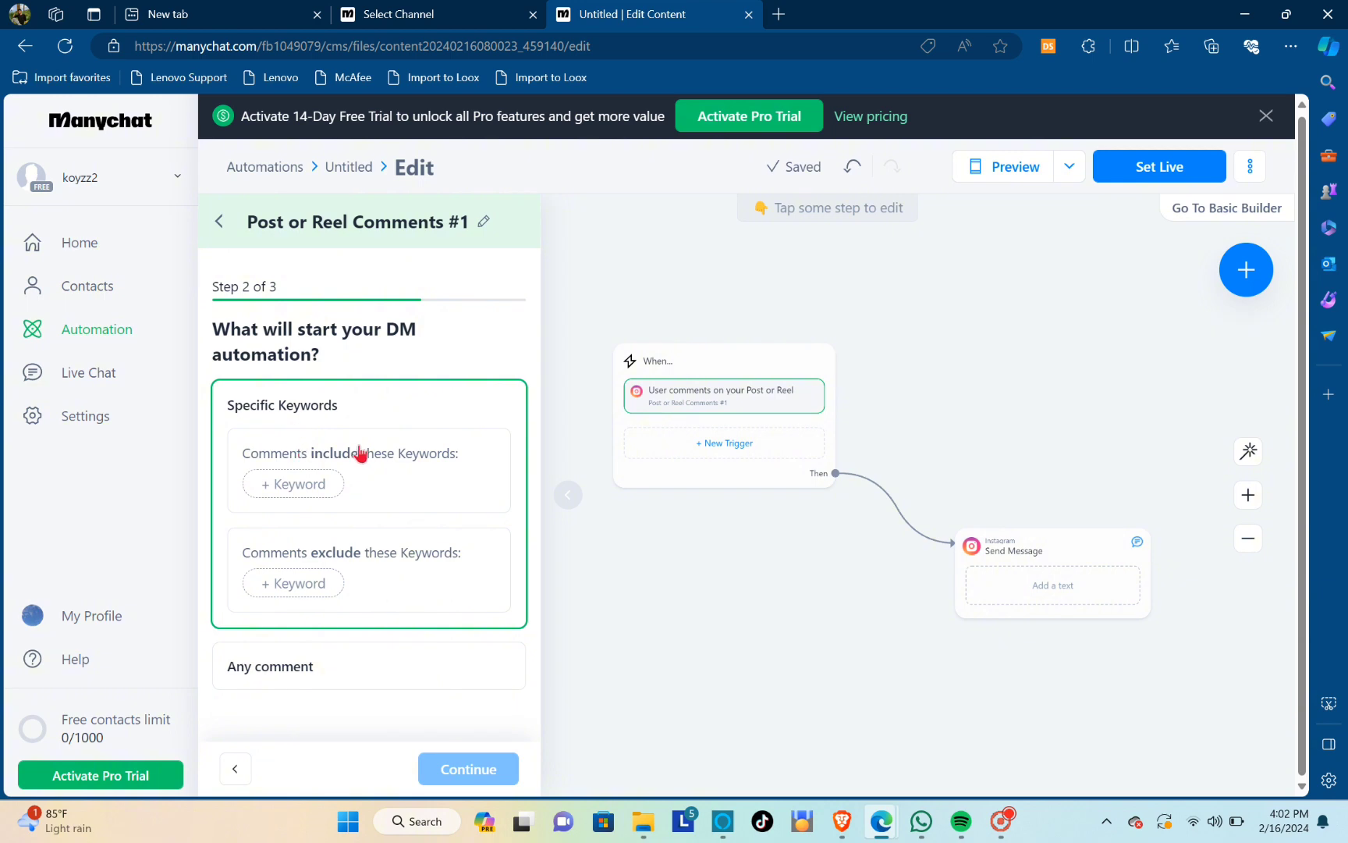
Switch to Instagram in the other browser and read the Hostinger post's caption for the keyword commenters must use
left_click(293, 481)
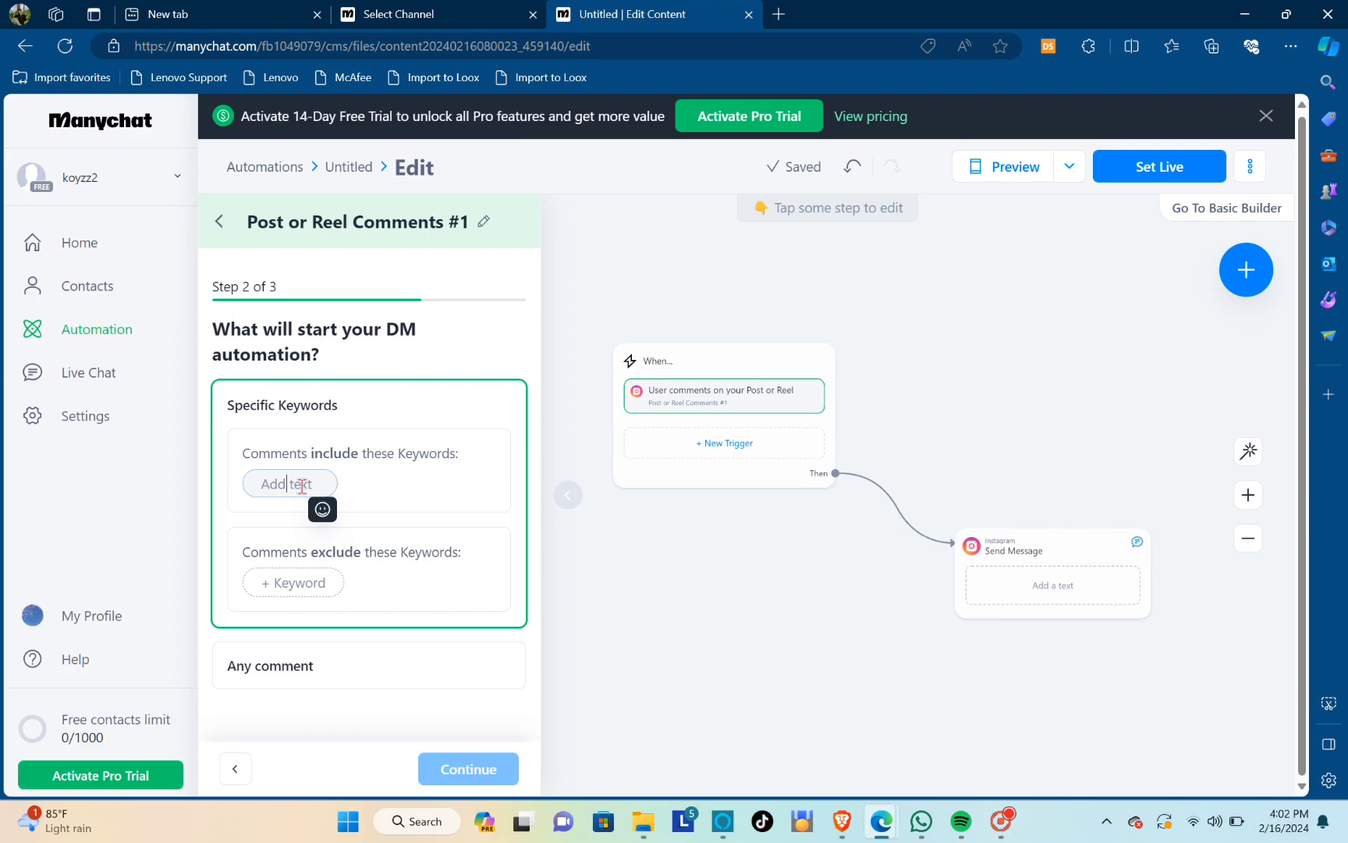
key("alt+Tab")
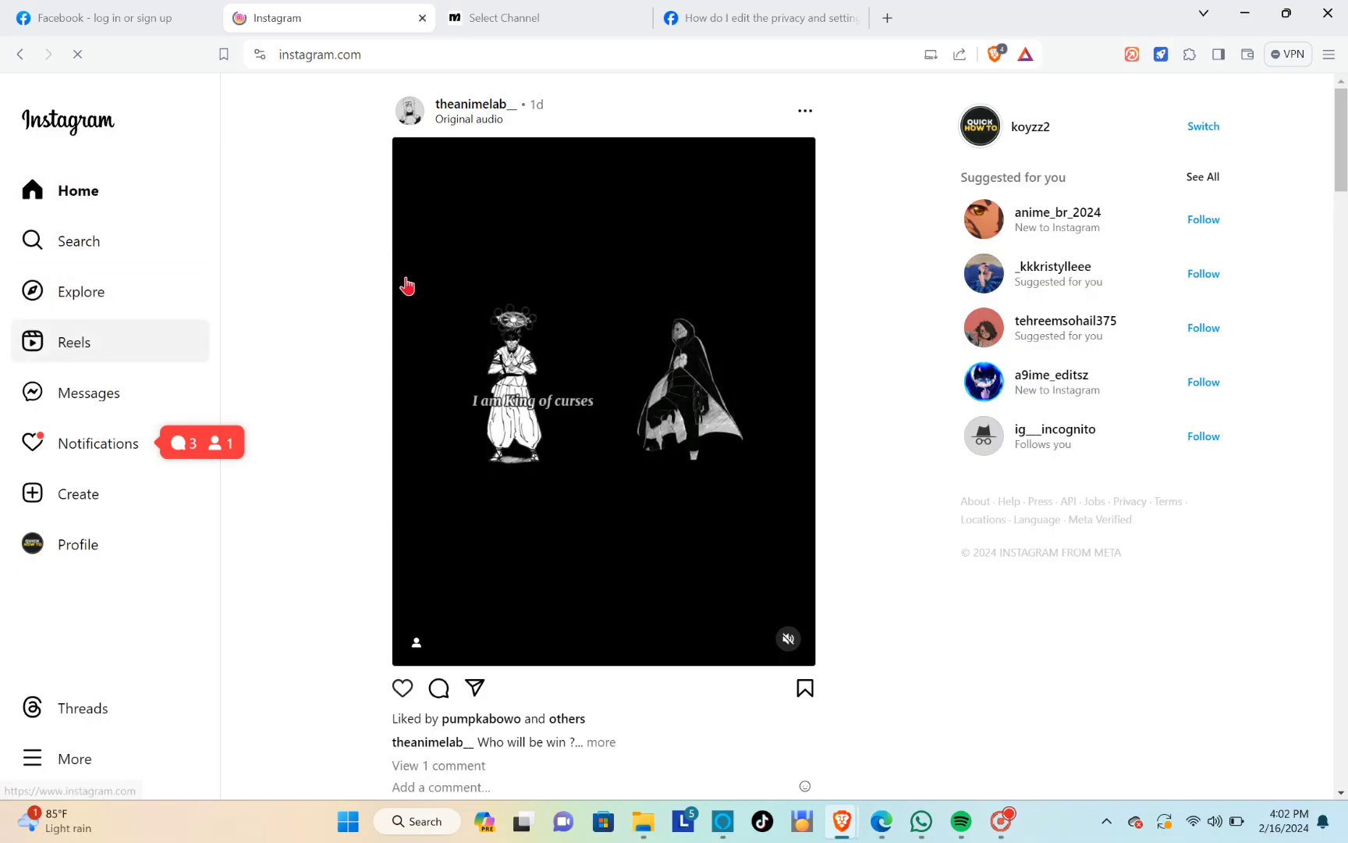
left_click(1026, 83)
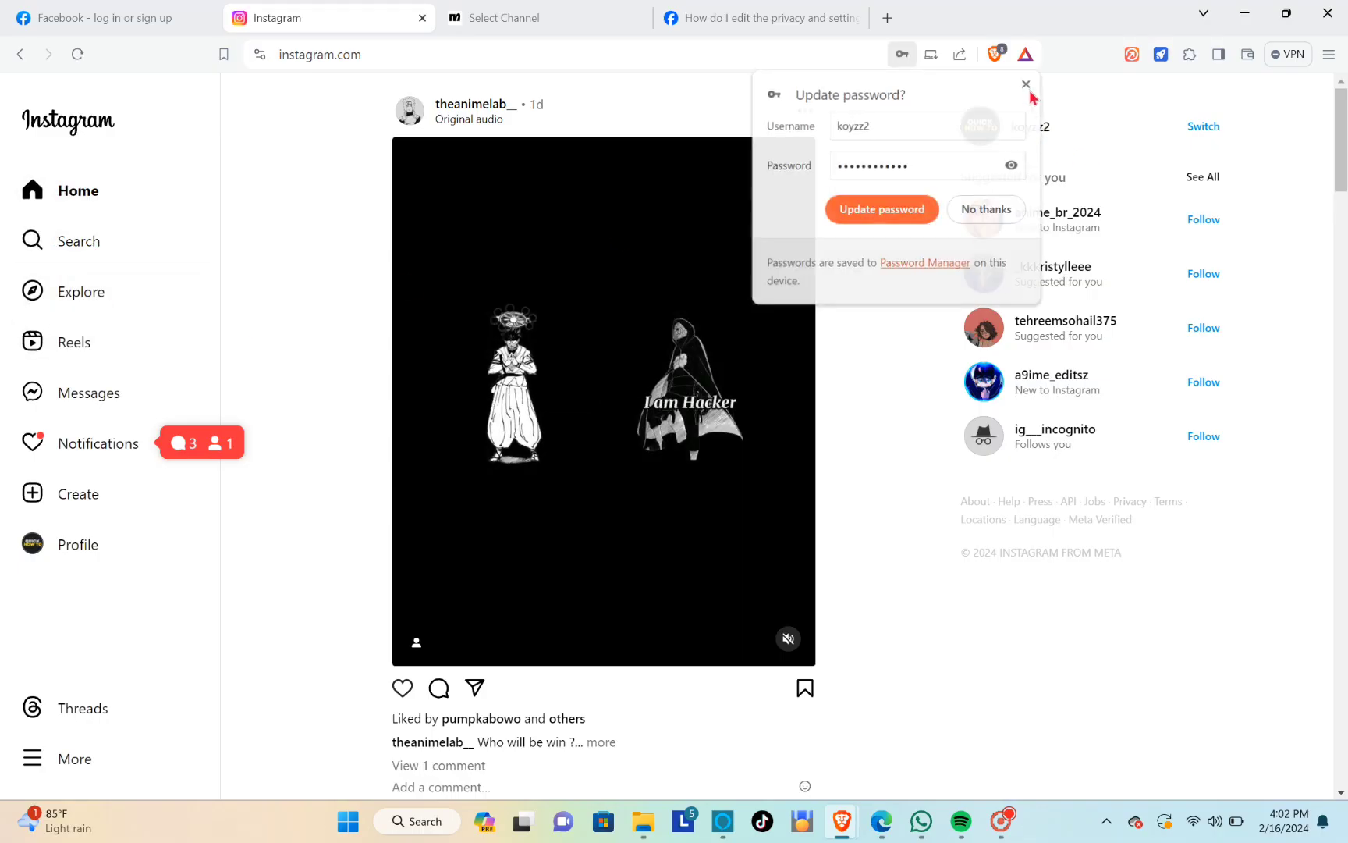
left_click(1043, 133)
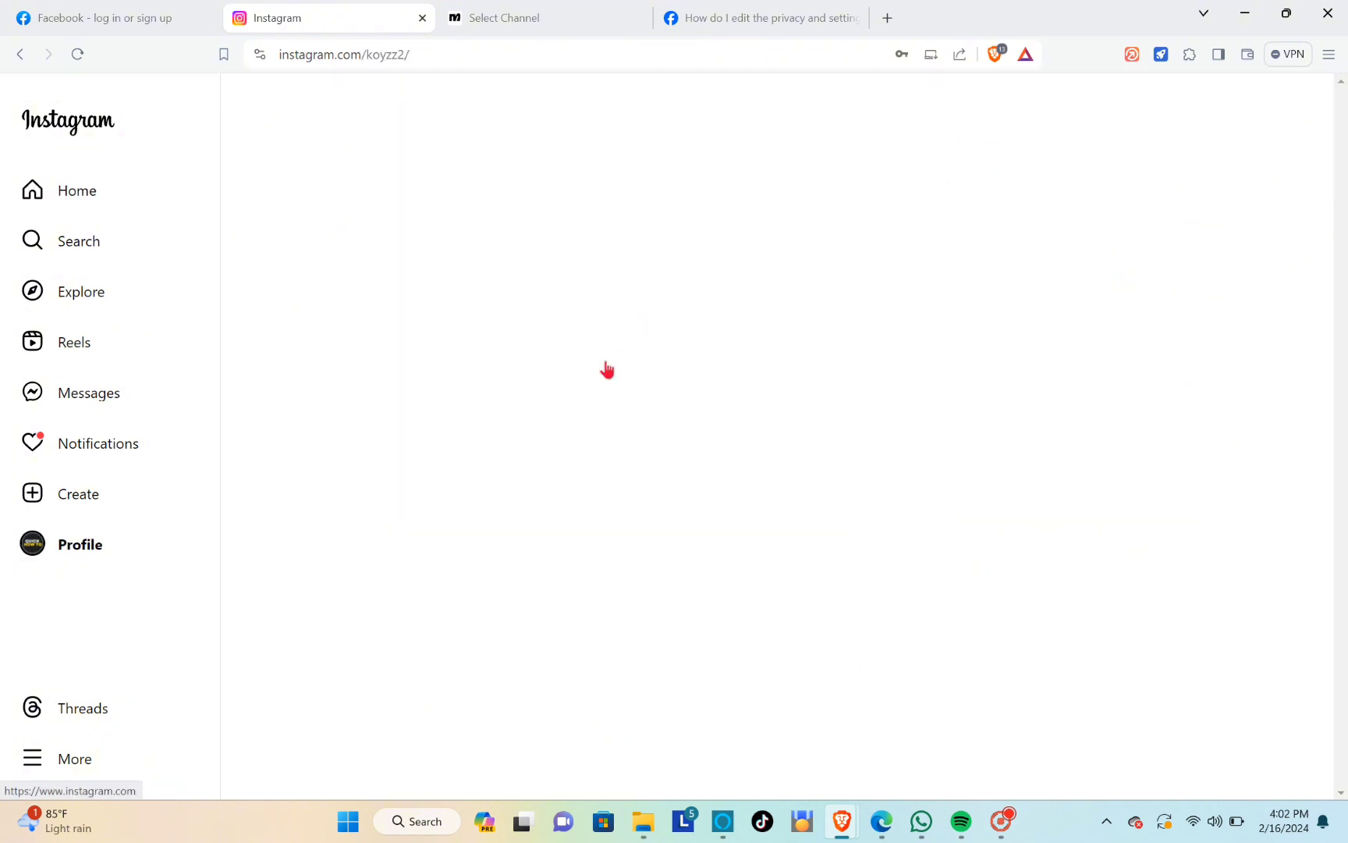
left_click(479, 431)
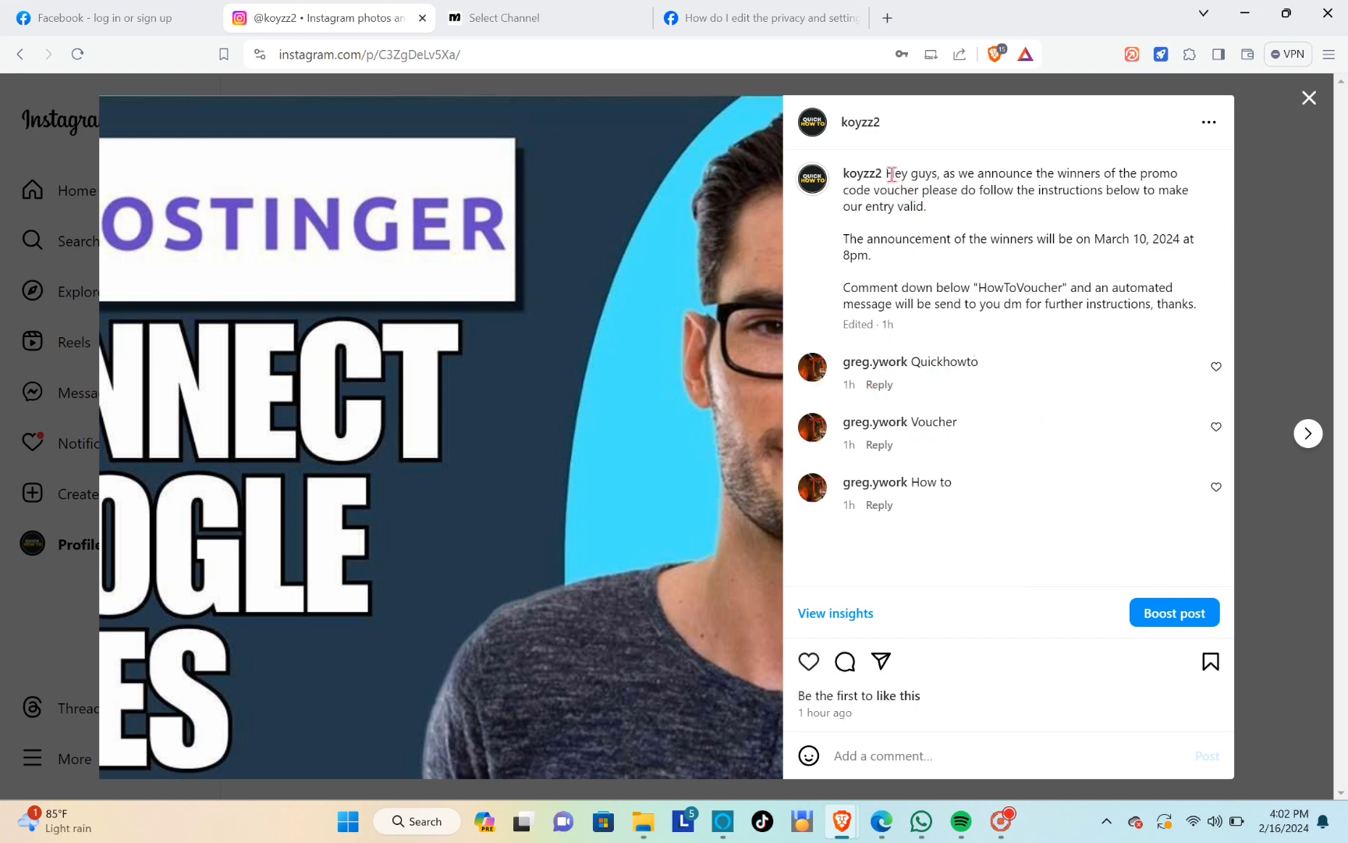
left_click_drag(889, 173, 1100, 175)
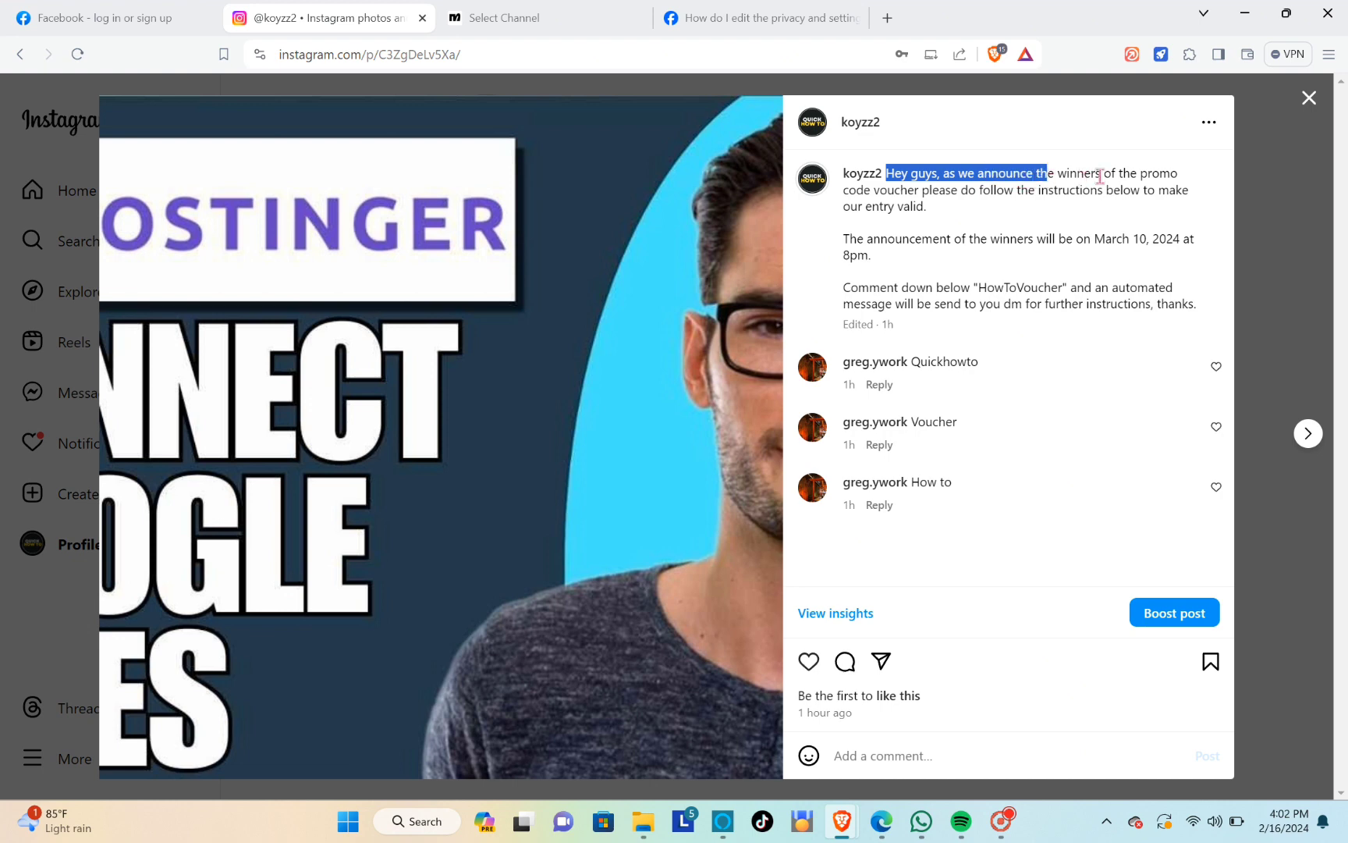
left_click_drag(1182, 190, 1093, 239)
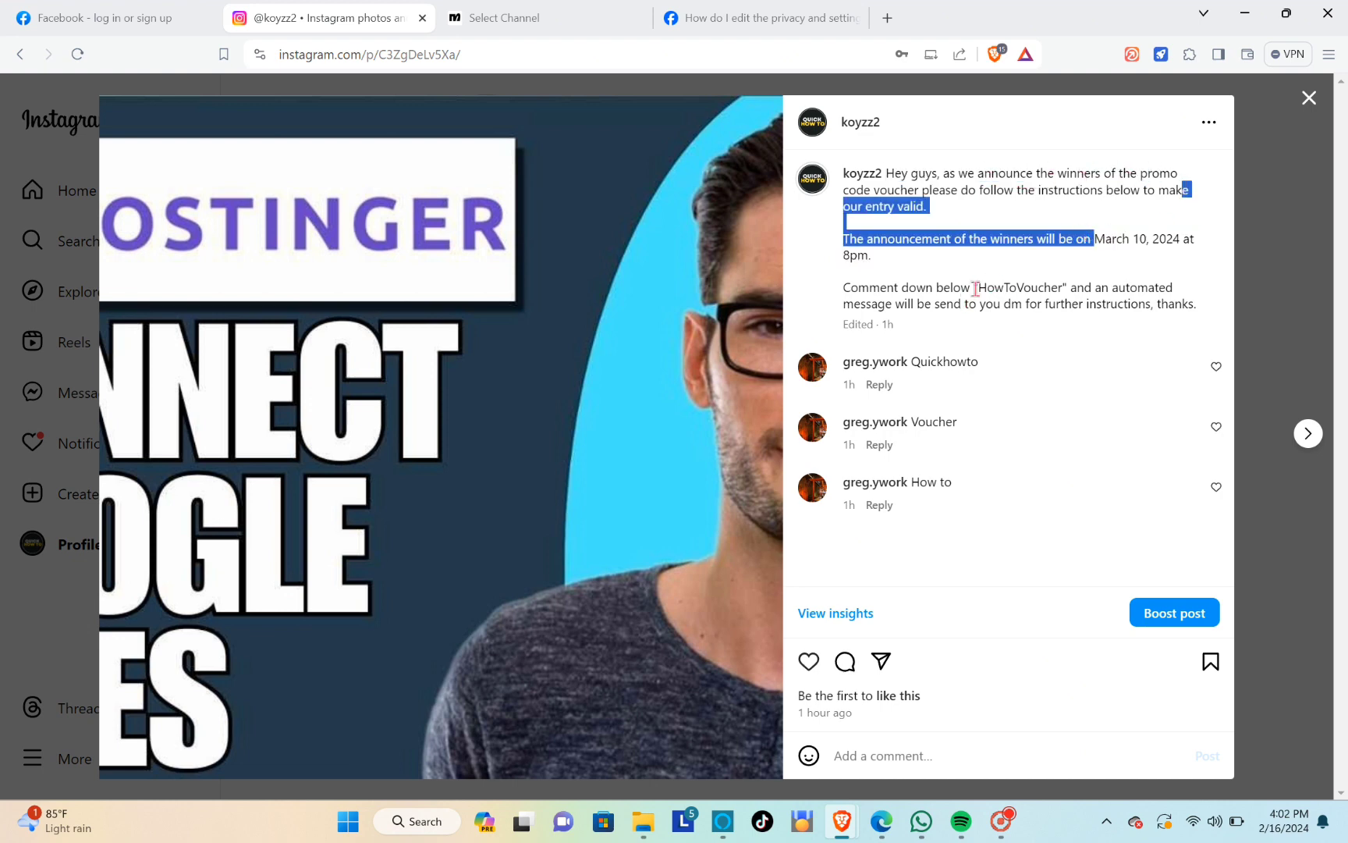
left_click_drag(976, 288, 1054, 289)
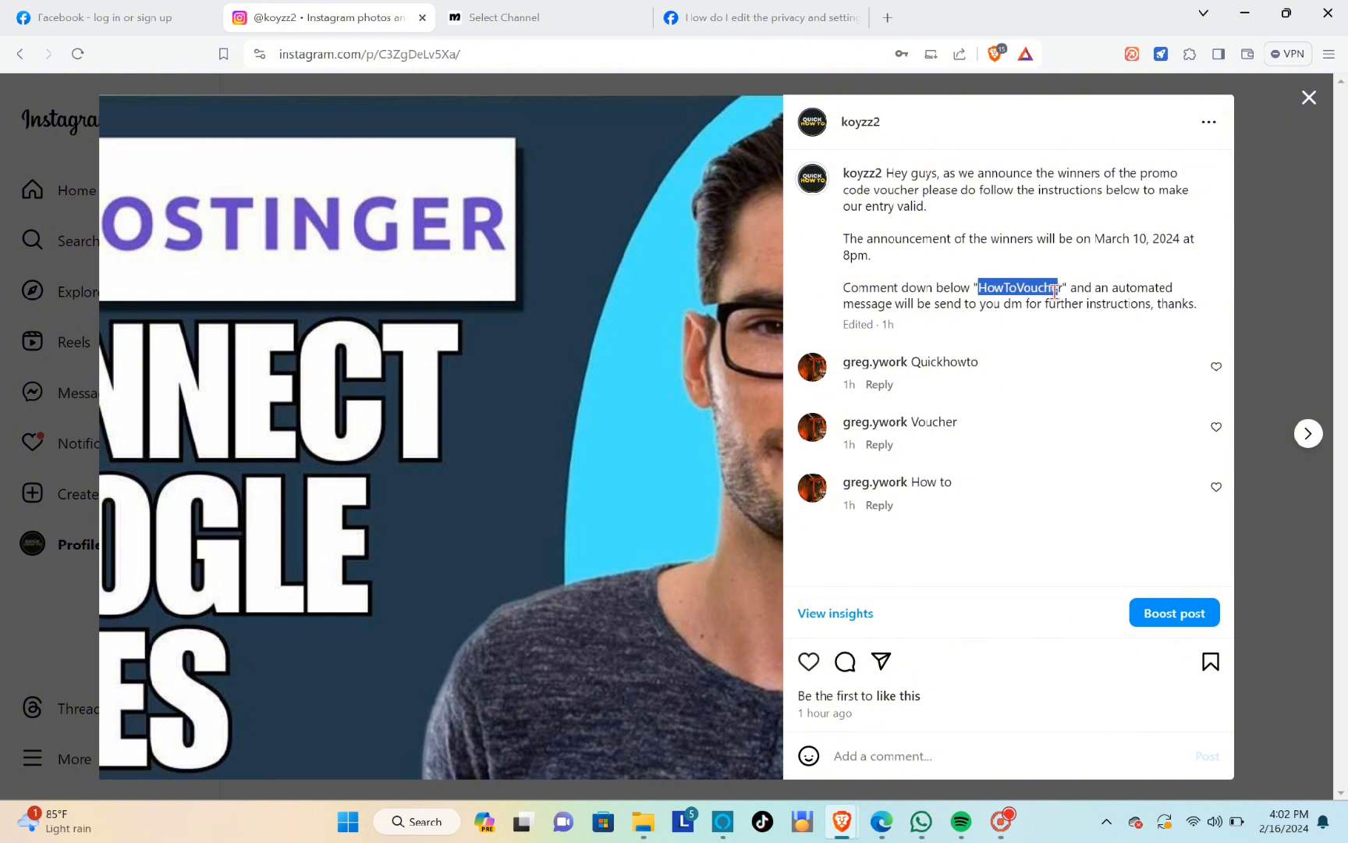
Switch back to Manychat and add Voucher and HowTo as keywords that comments must include
mouse_move(882, 821)
left_click(833, 723)
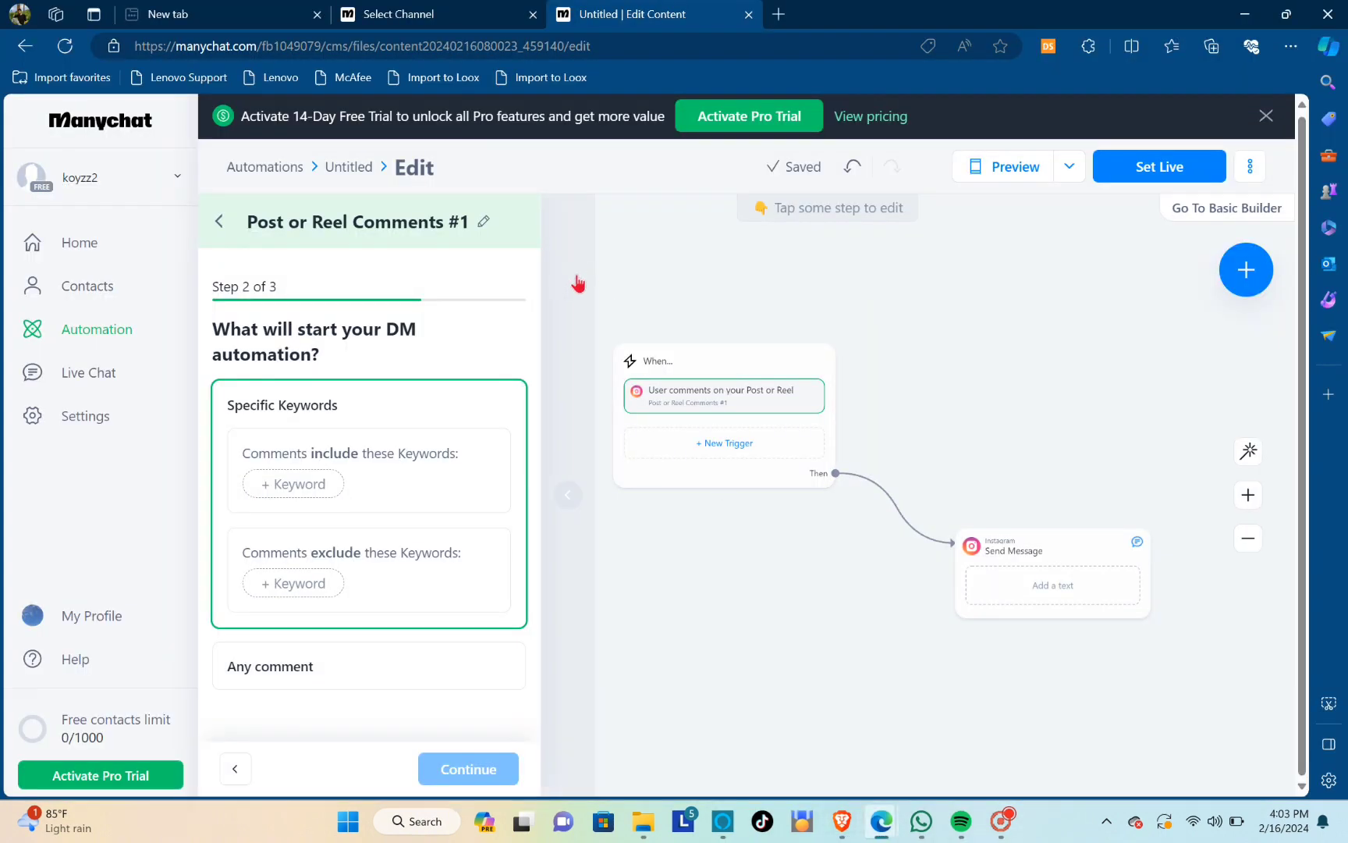
left_click(311, 490)
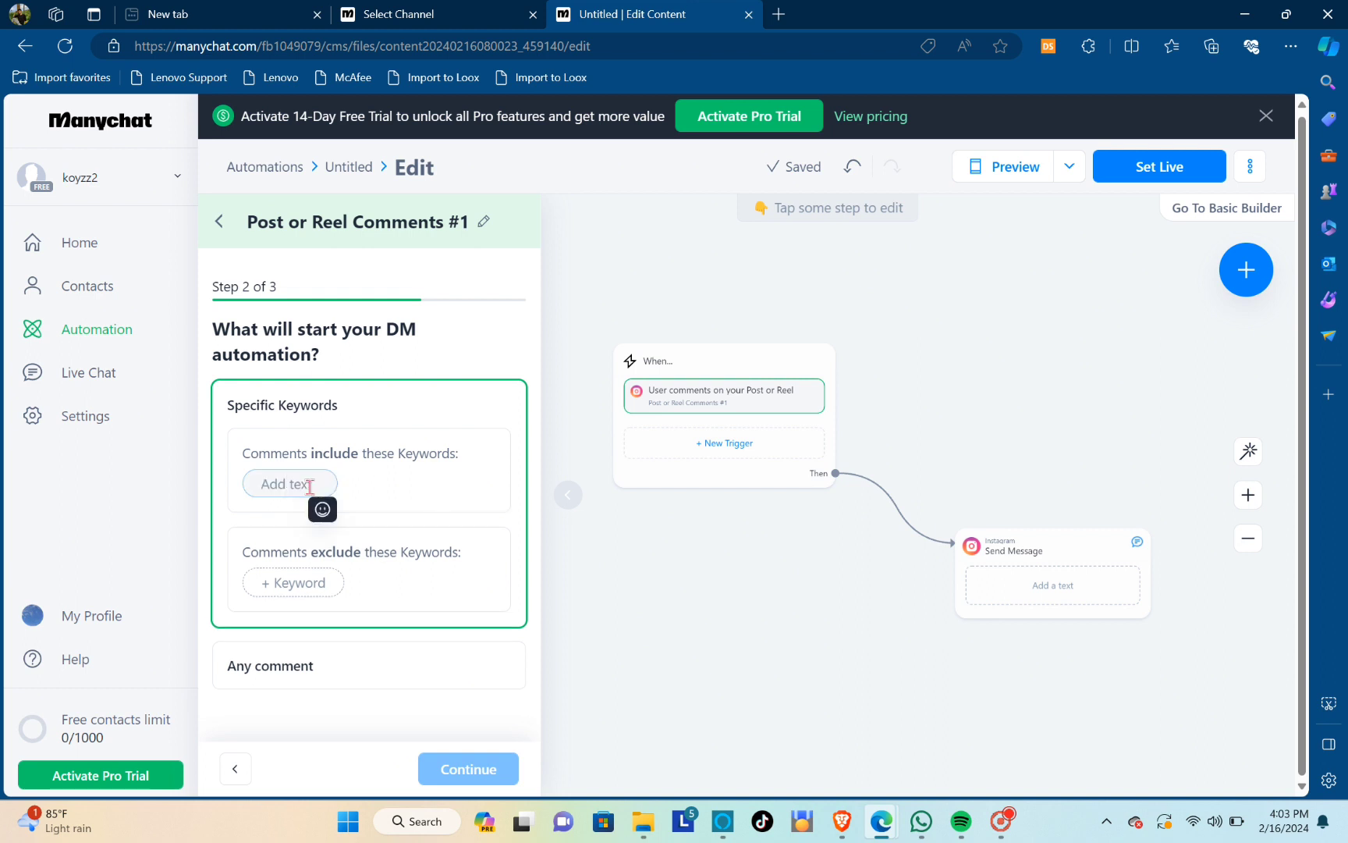
type("Vo")
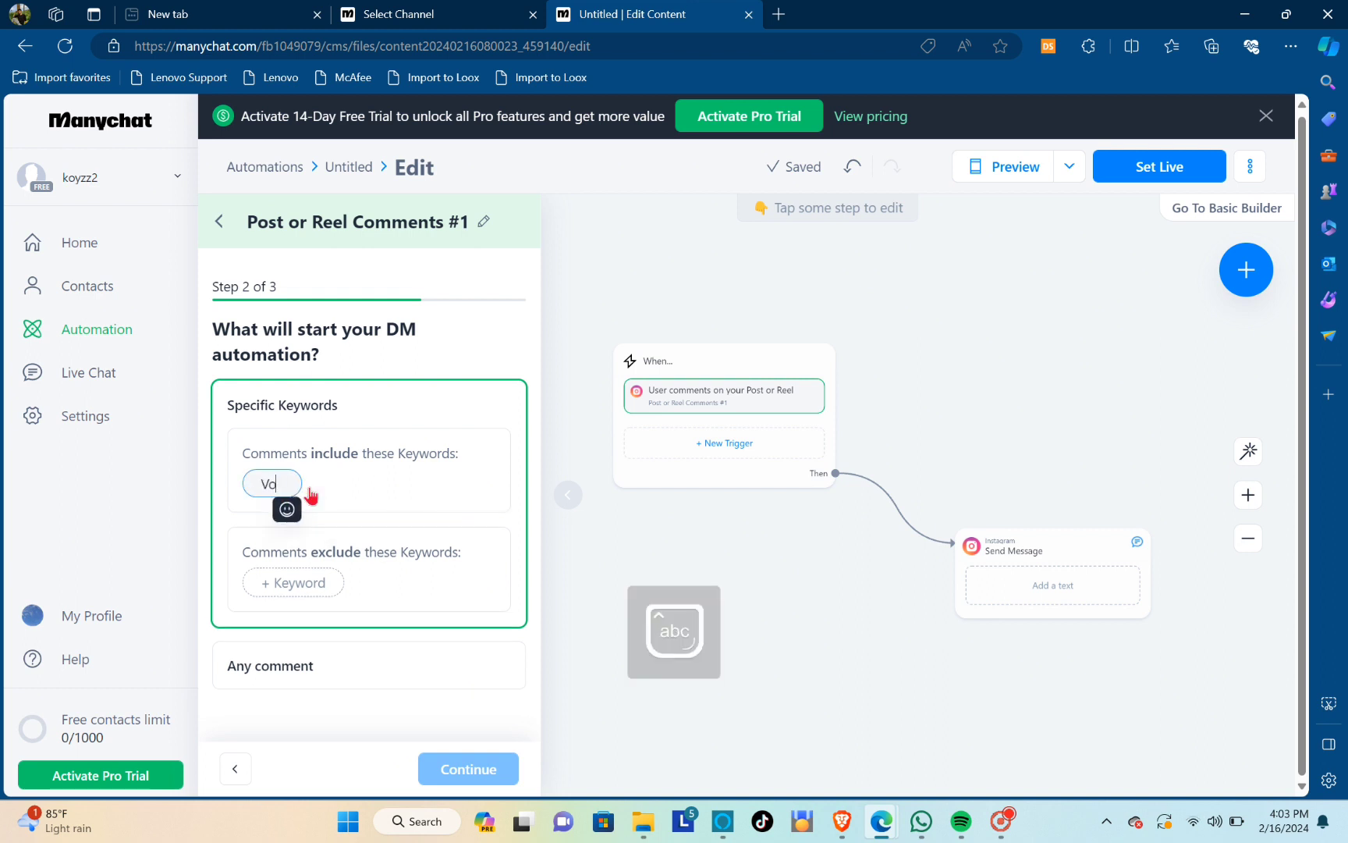
type("ucher")
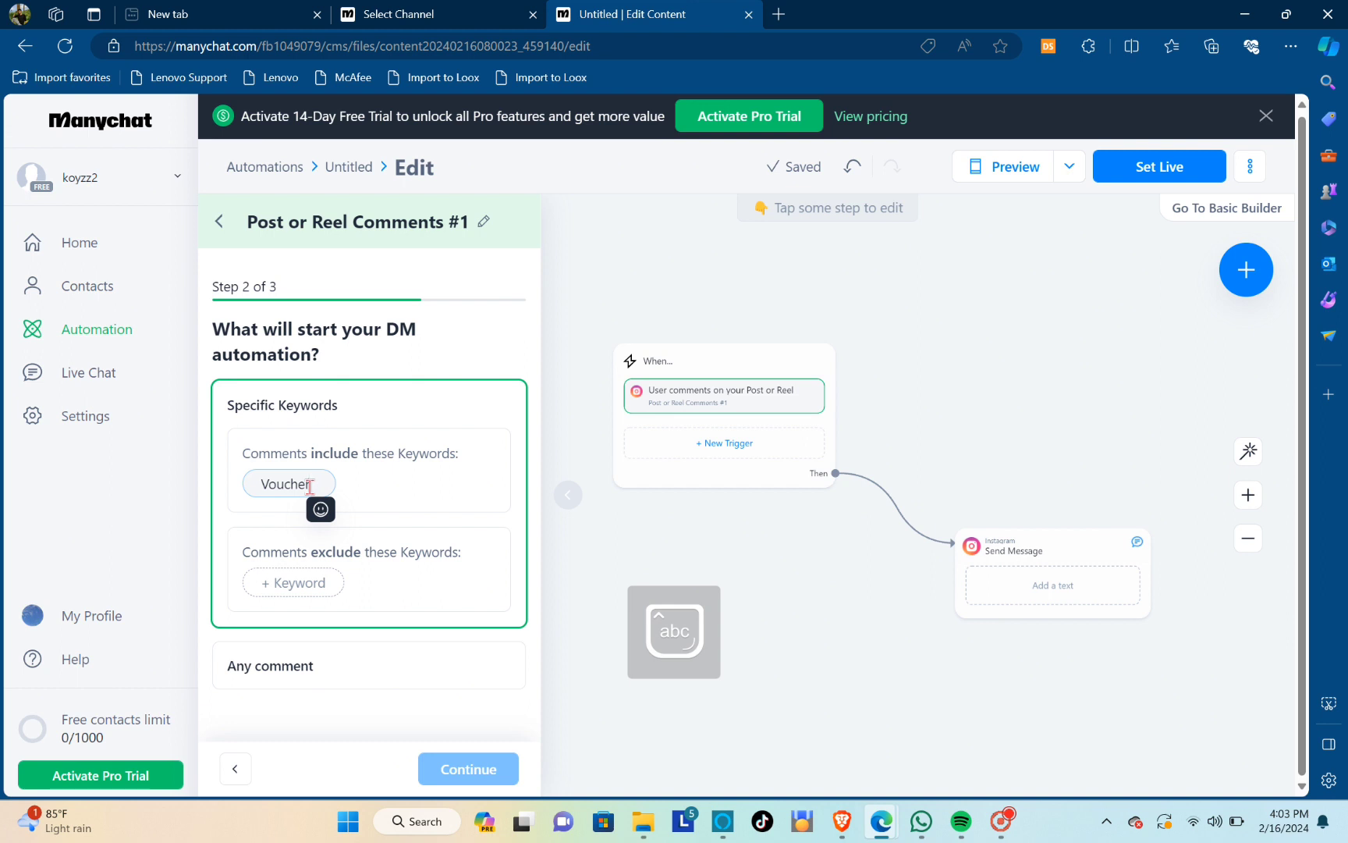
key("Return")
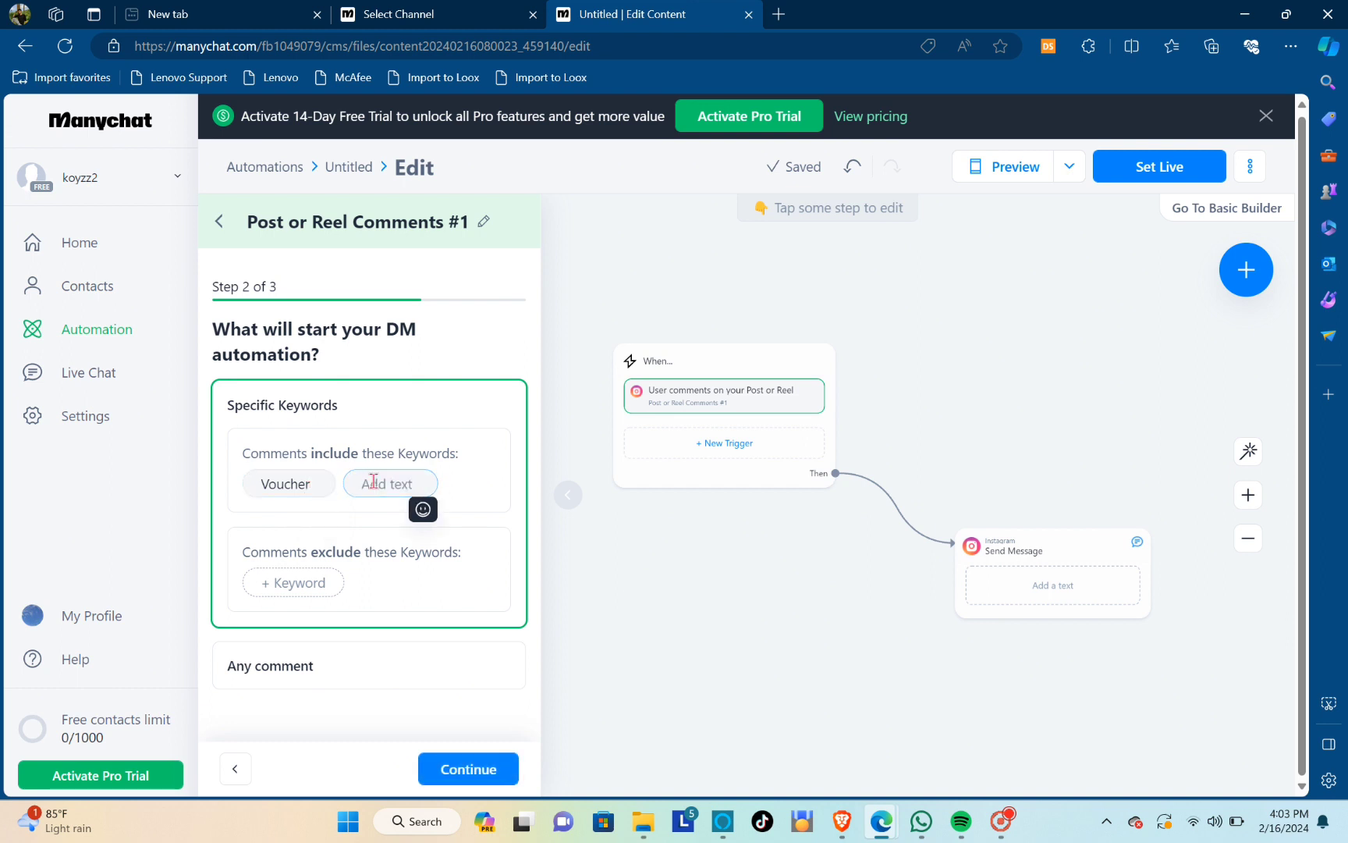
type("How")
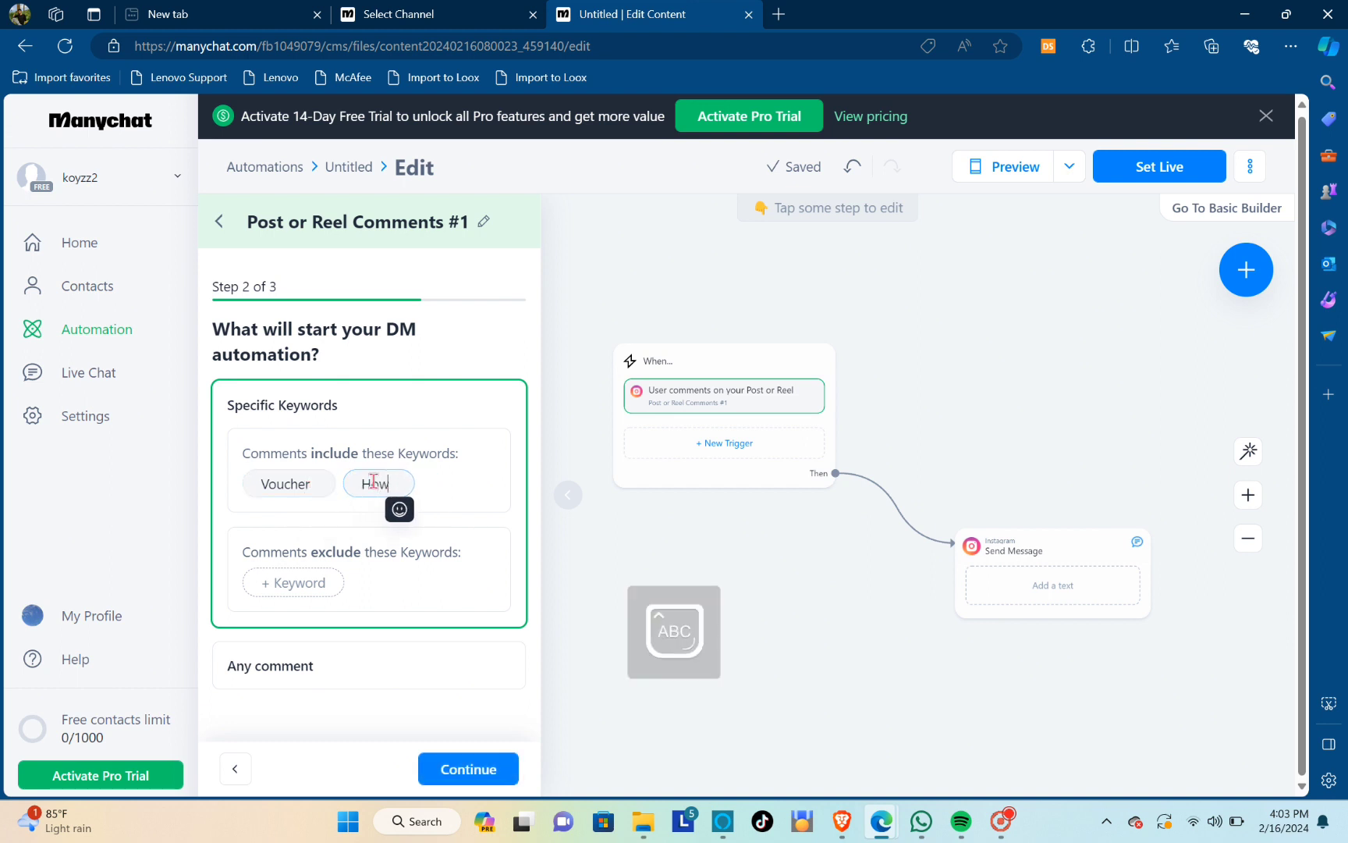
type("To")
key("Return")
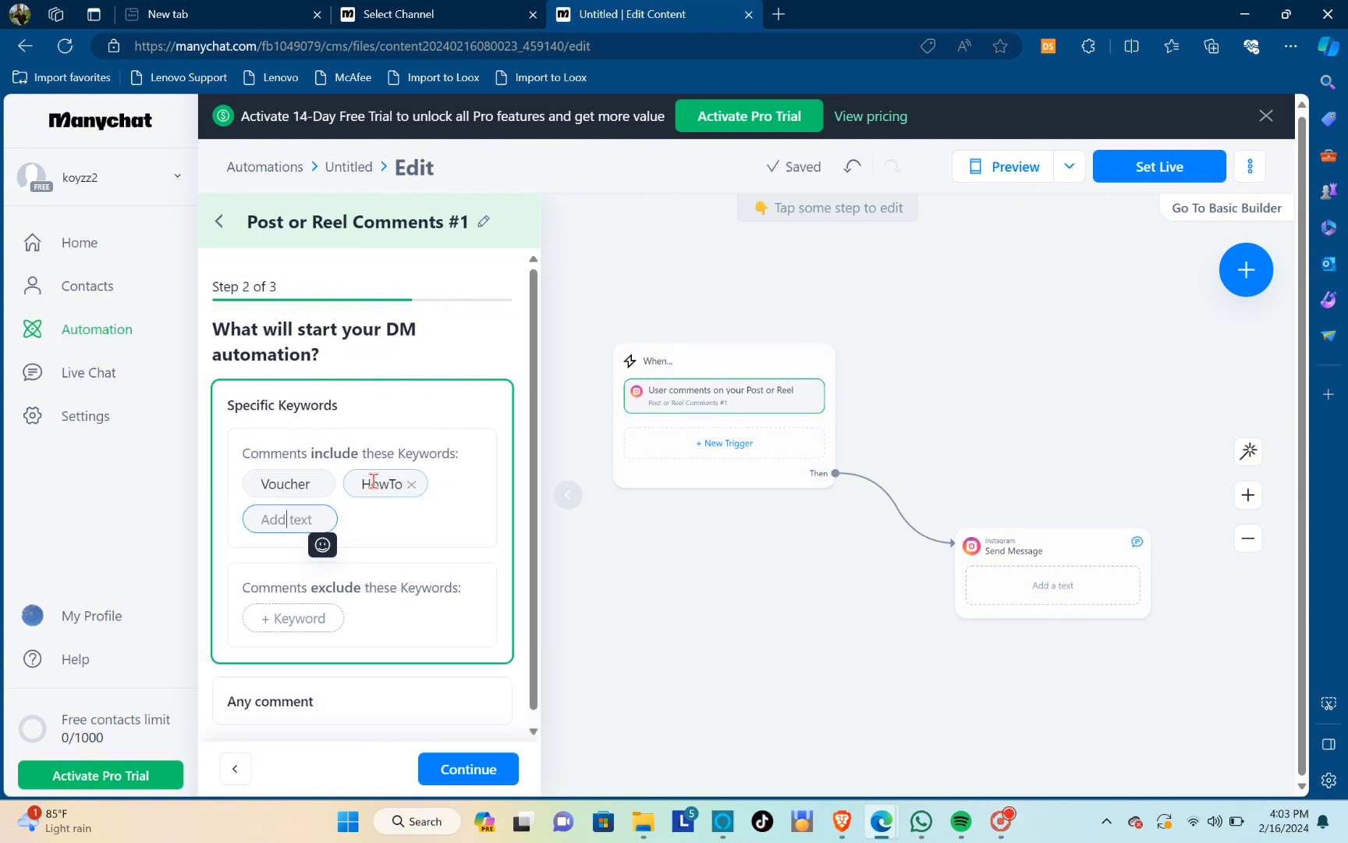
Add HowVoucher and HowToVoucher to the keywords that comments must include
type("HowV")
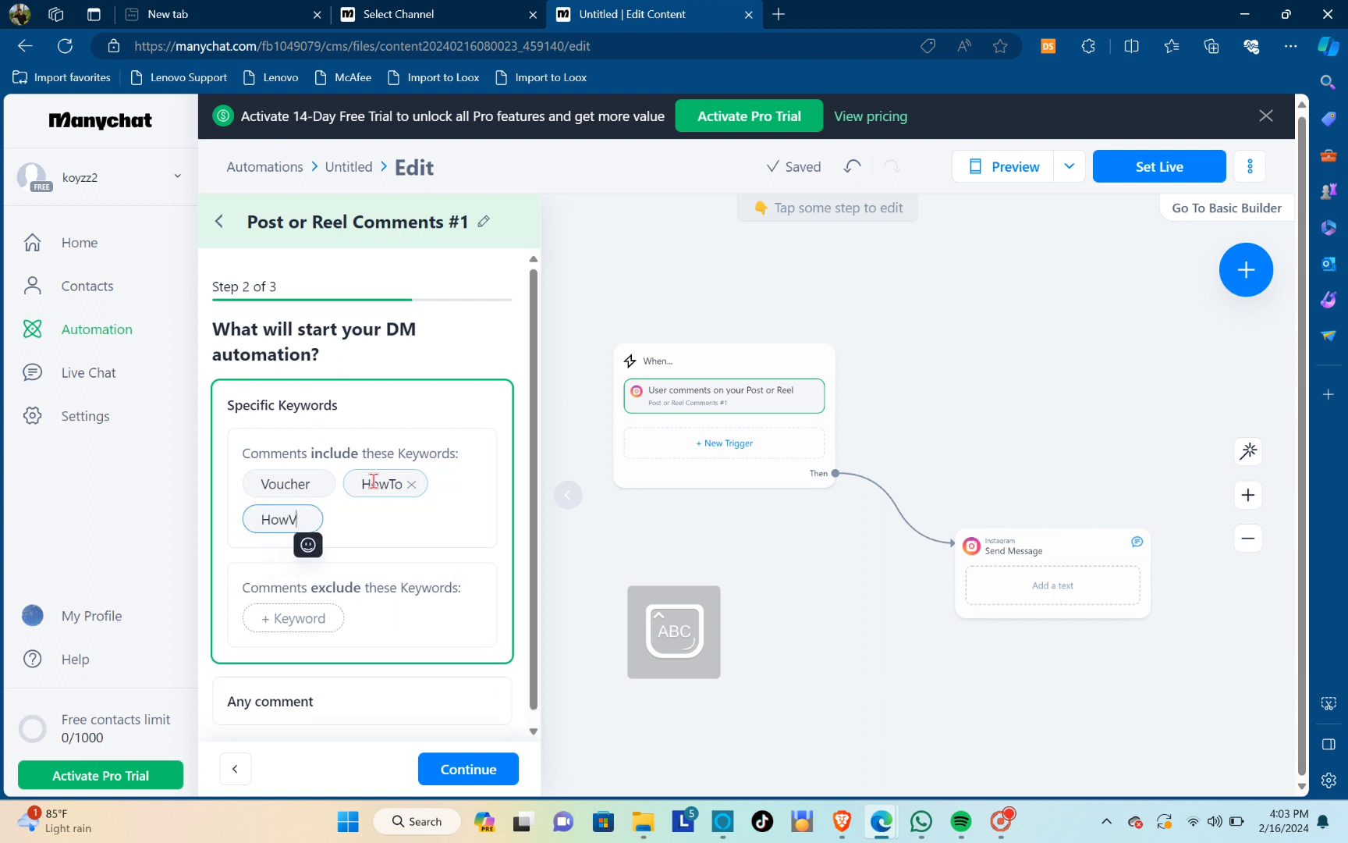
type("oucher")
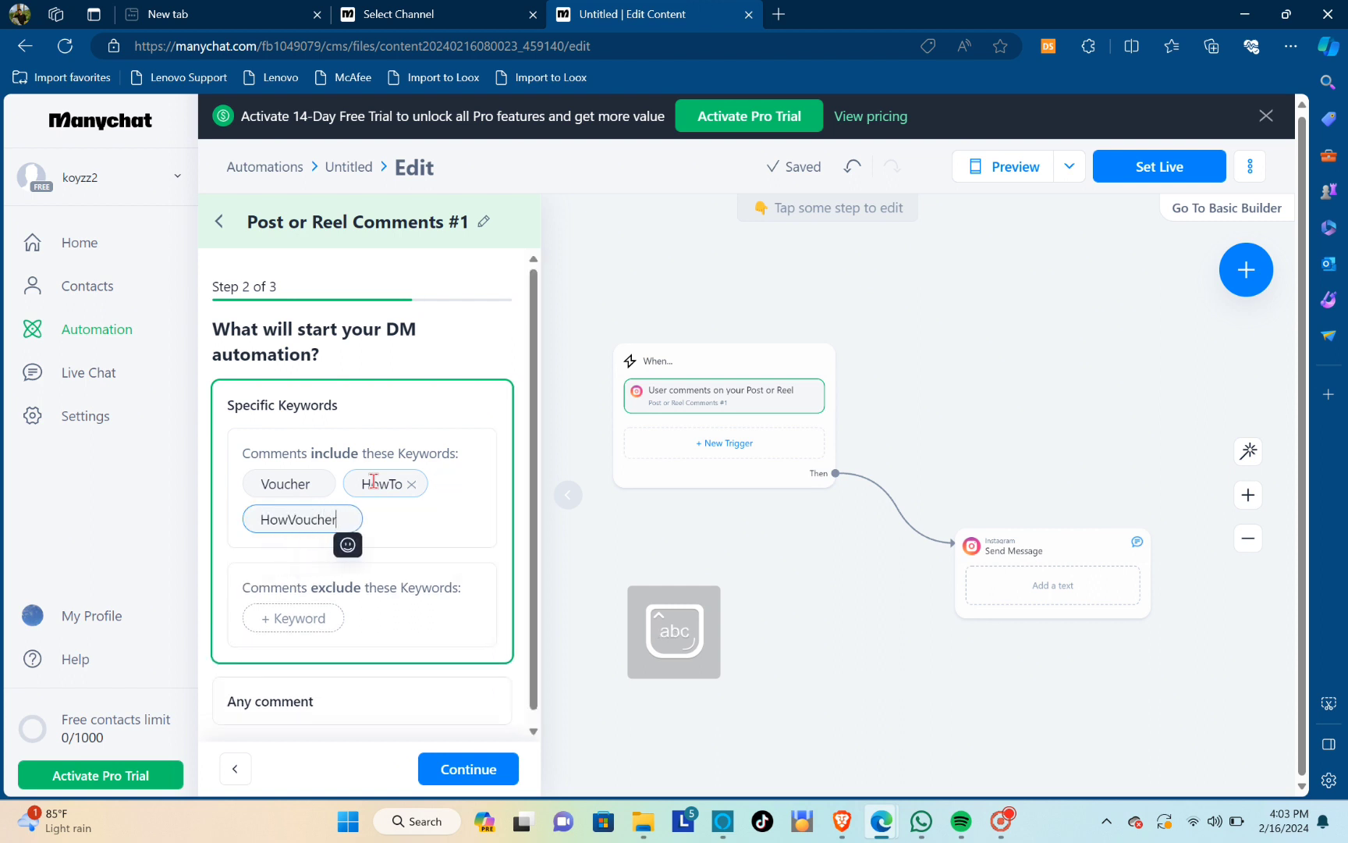
key("Return")
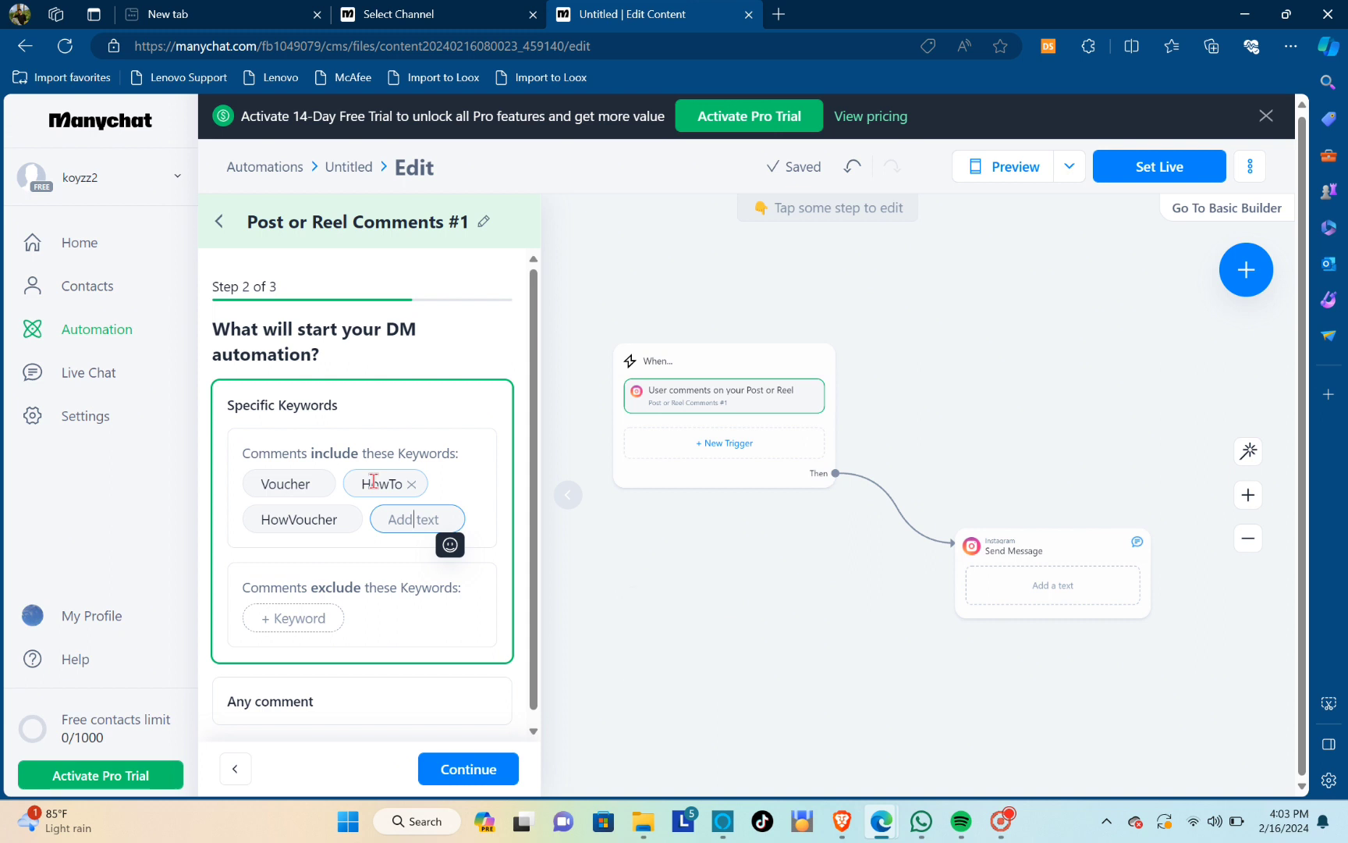
type("HowT")
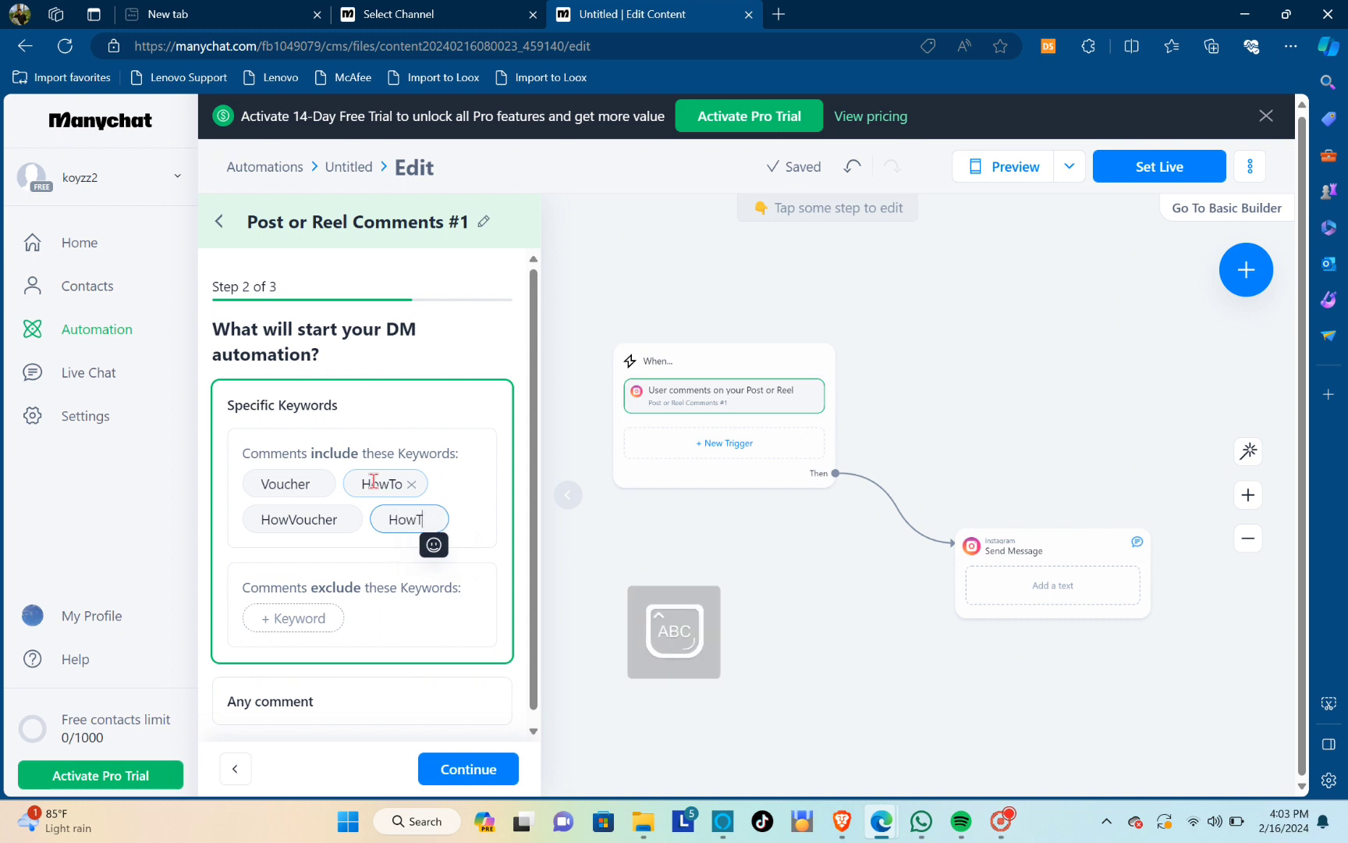
type("oVouch")
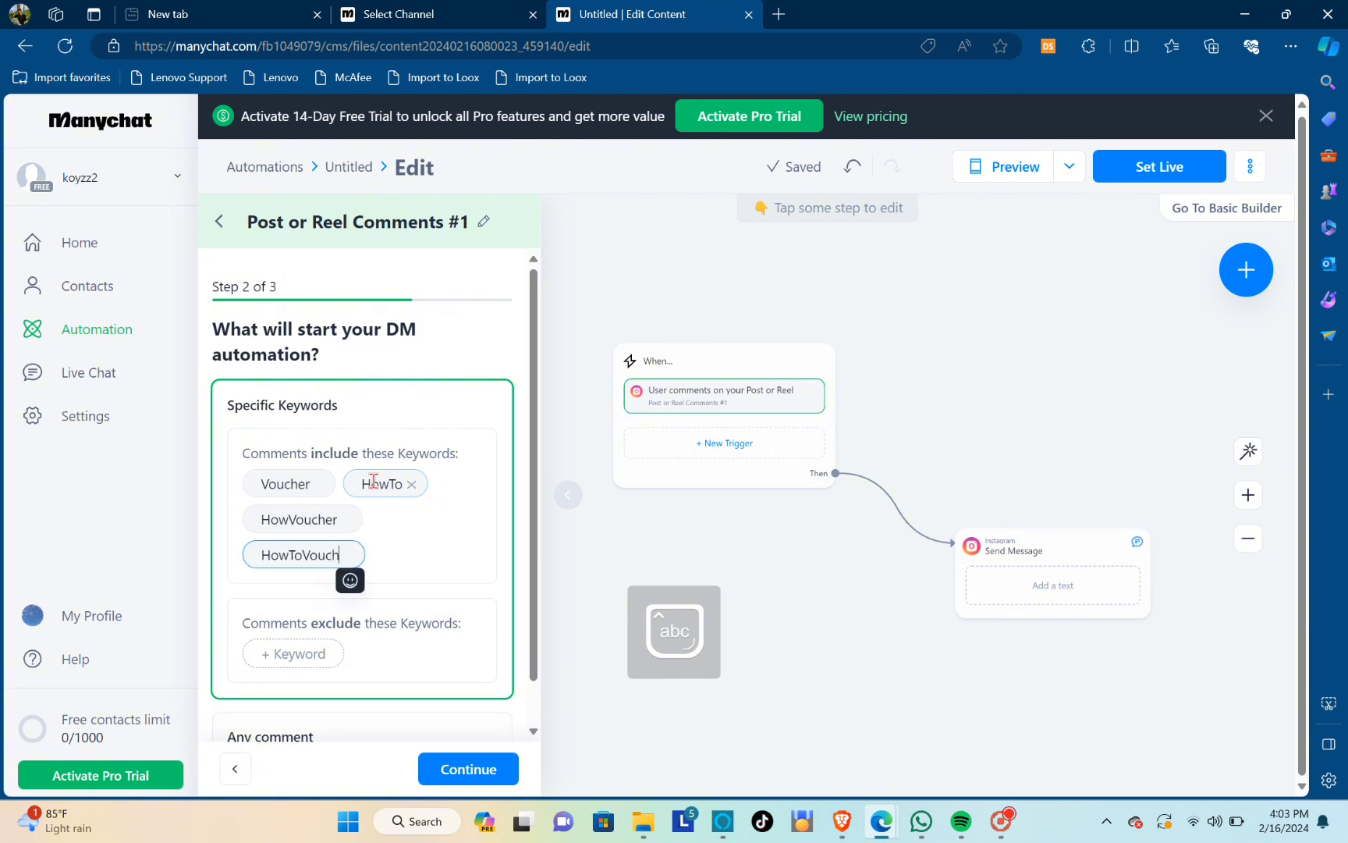
type("er")
key("Return")
Complete the included keywords with howtovoucher and HOWTOVOUCHER, remove HowVoucher, and continue to the public reply setup
type("h")
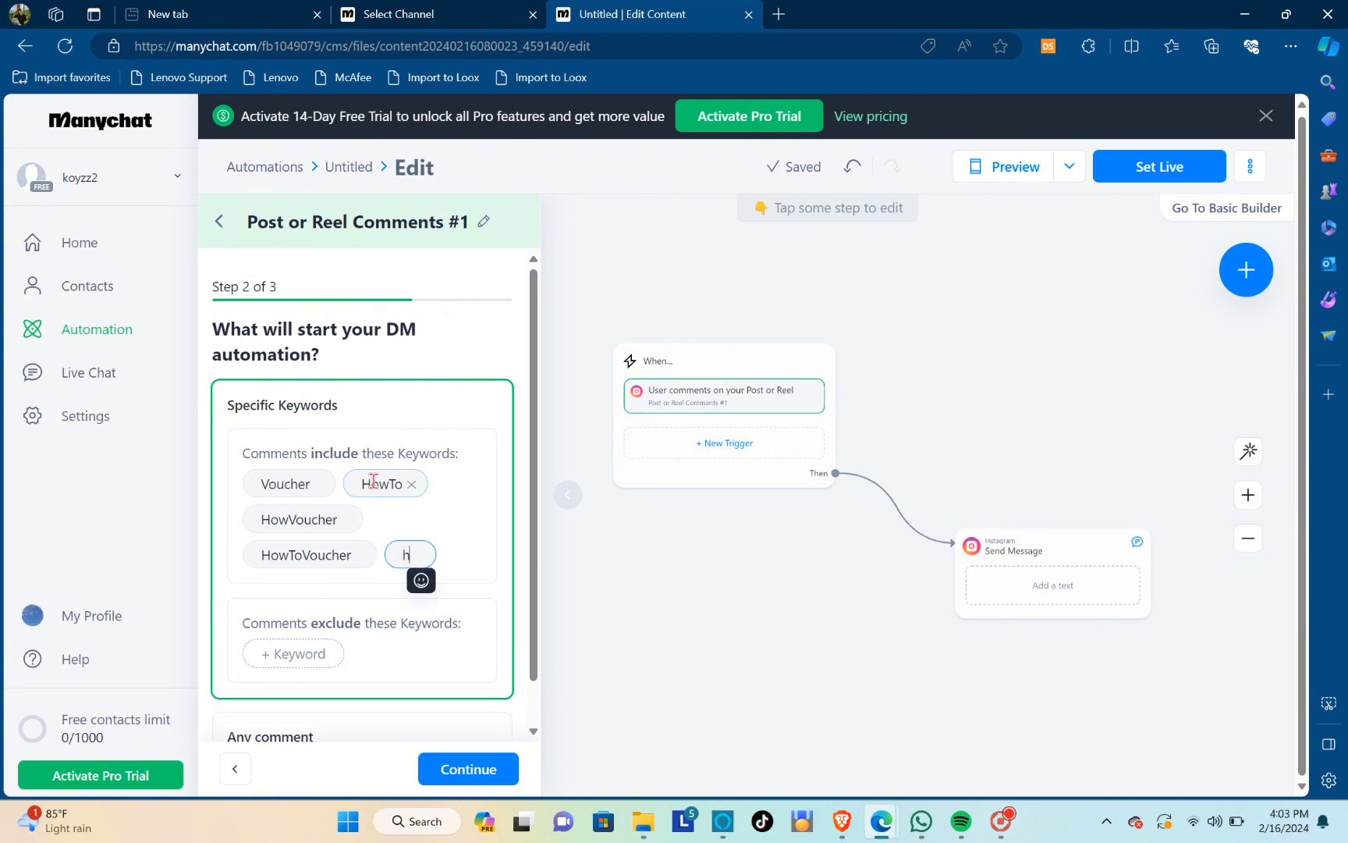
type("owtovoucher")
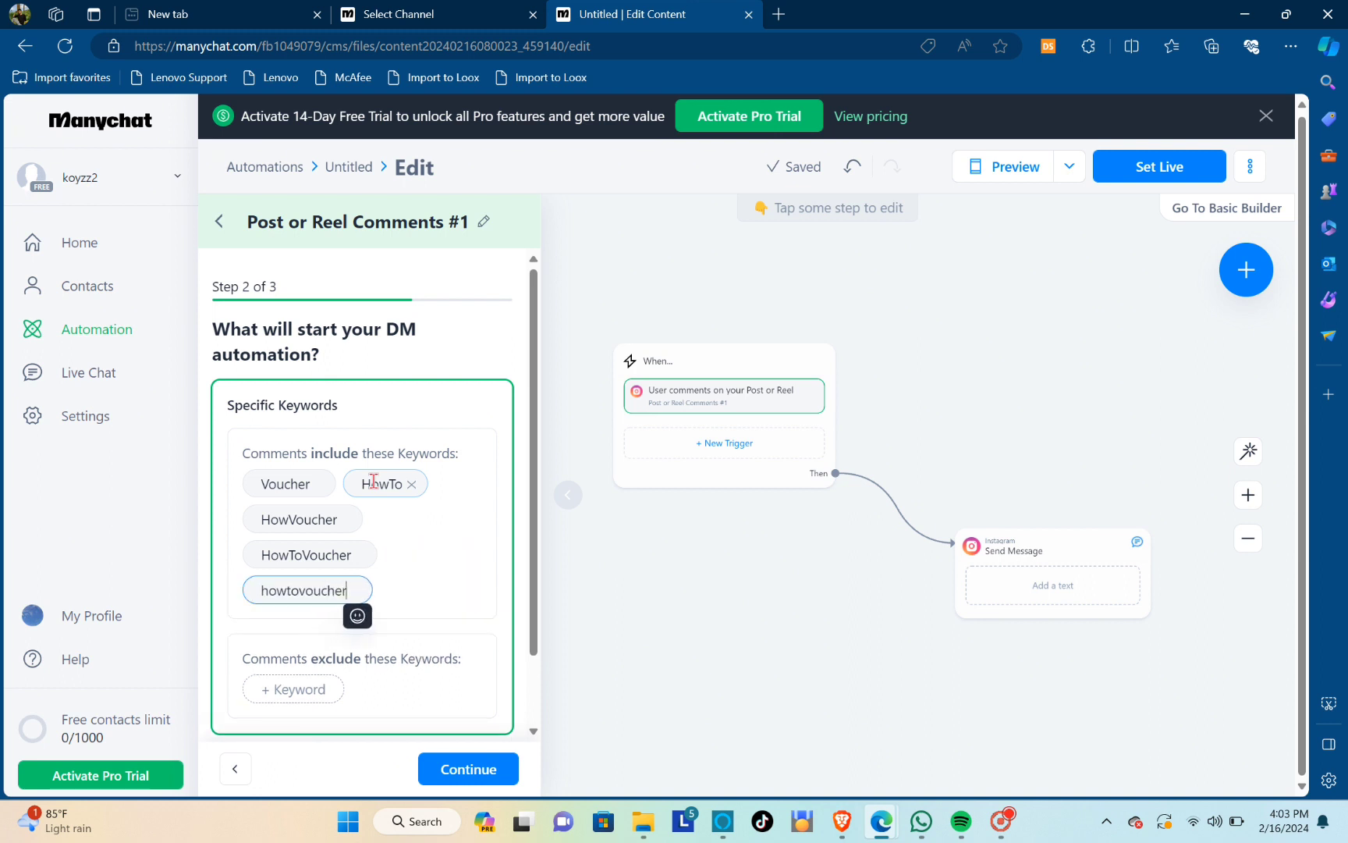
key("Return")
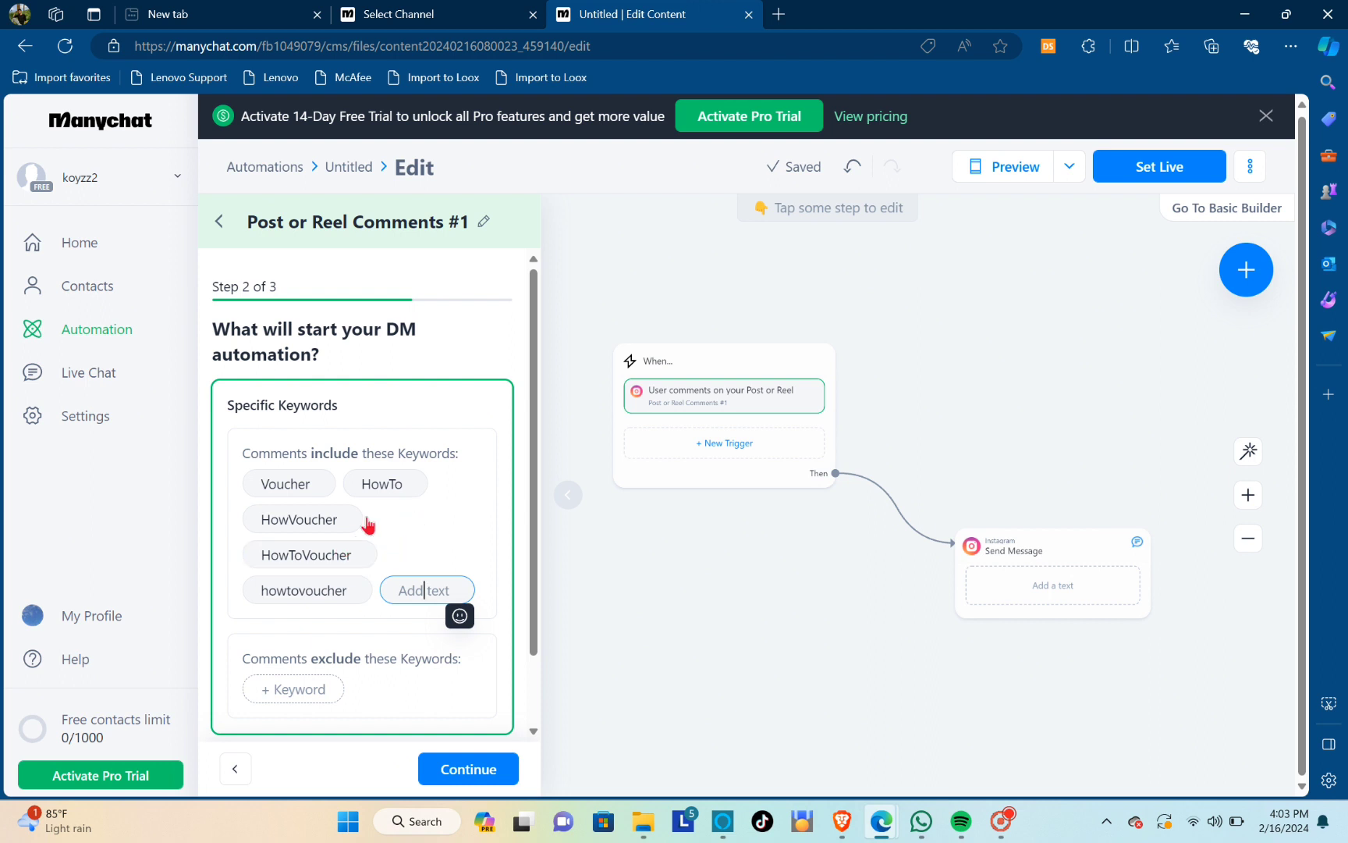
scroll(382, 585, "down", 1)
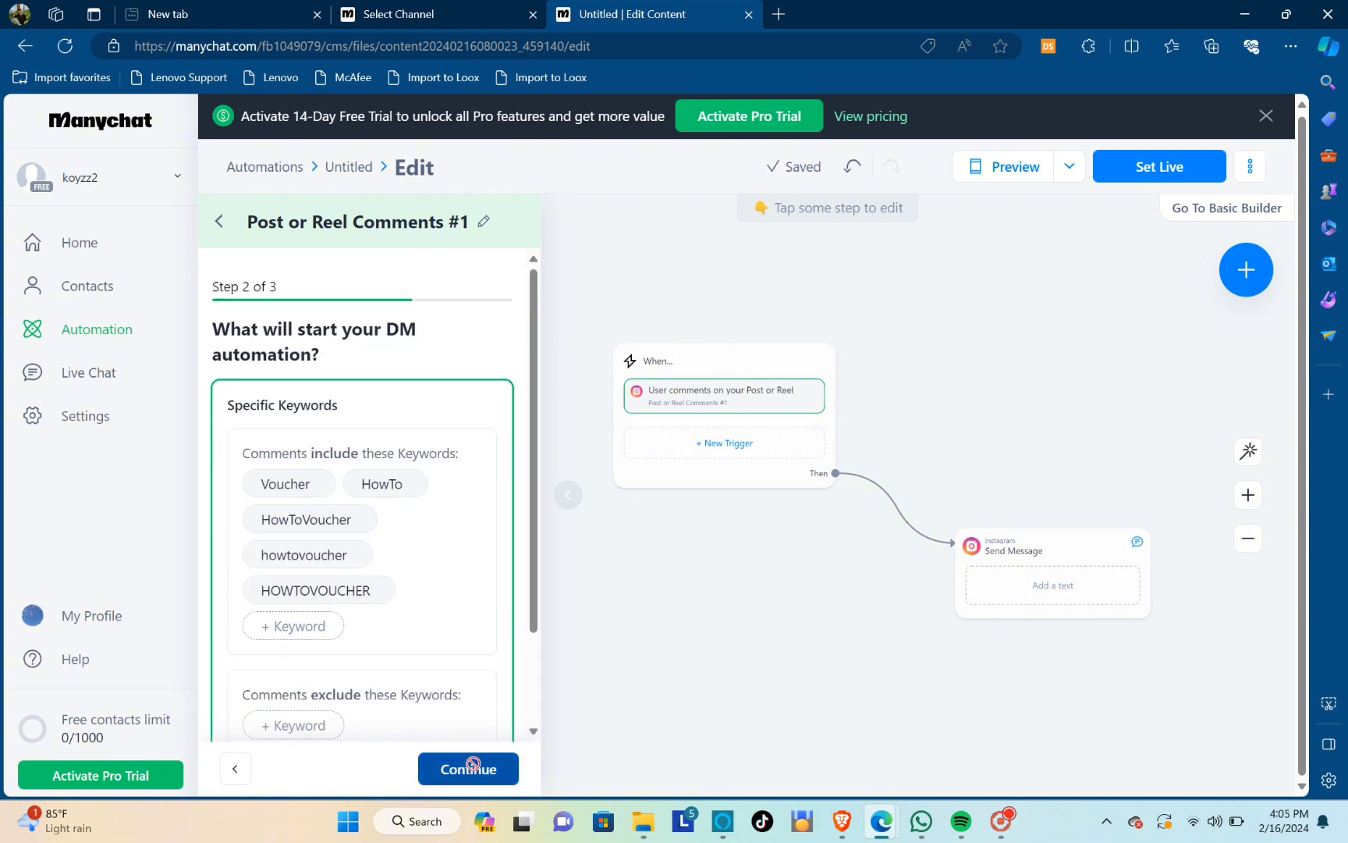
left_click(469, 770)
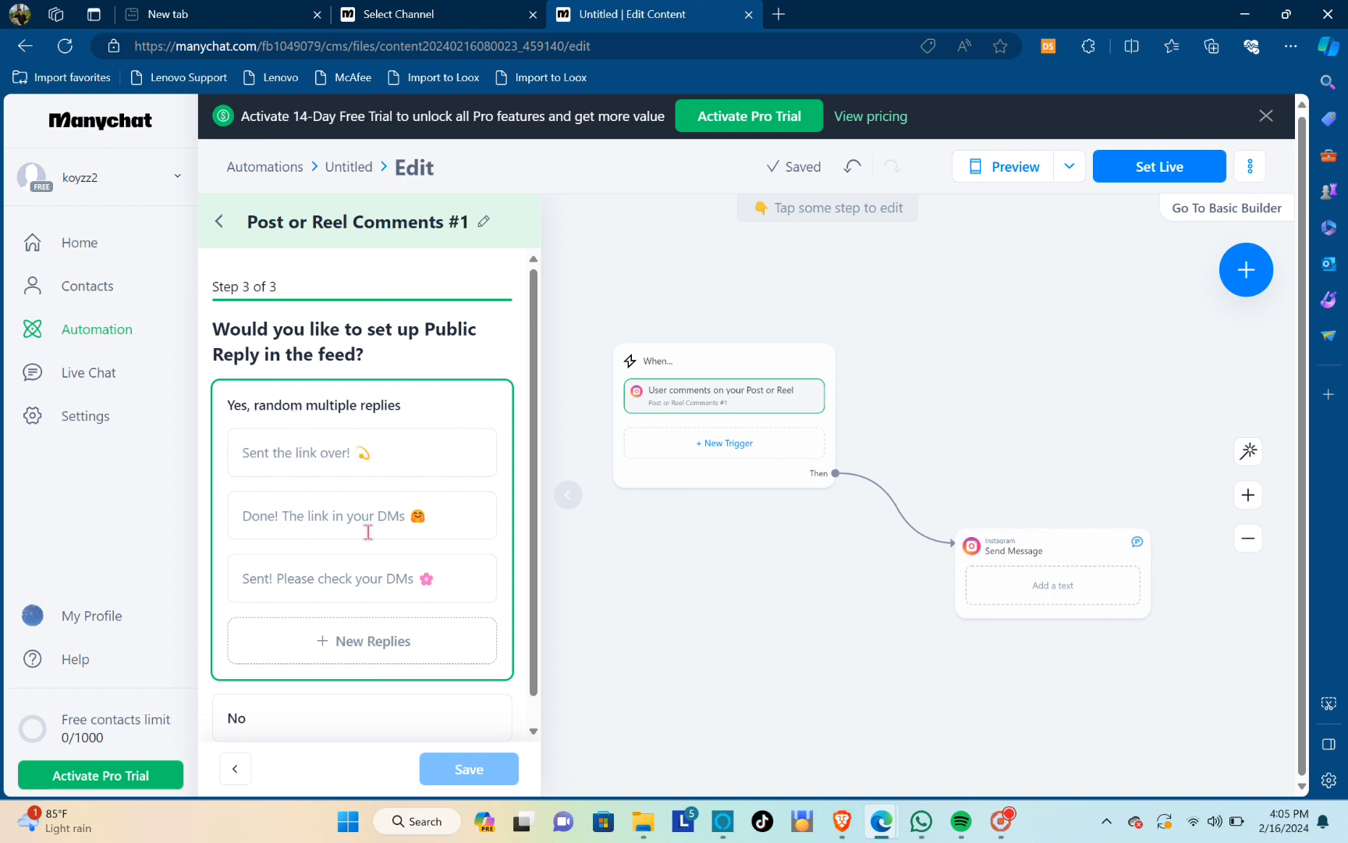
Write the first public reply as "Please Check You Dms, the link has been sent! Thanks" with a laughing emoji at the end
left_click(339, 471)
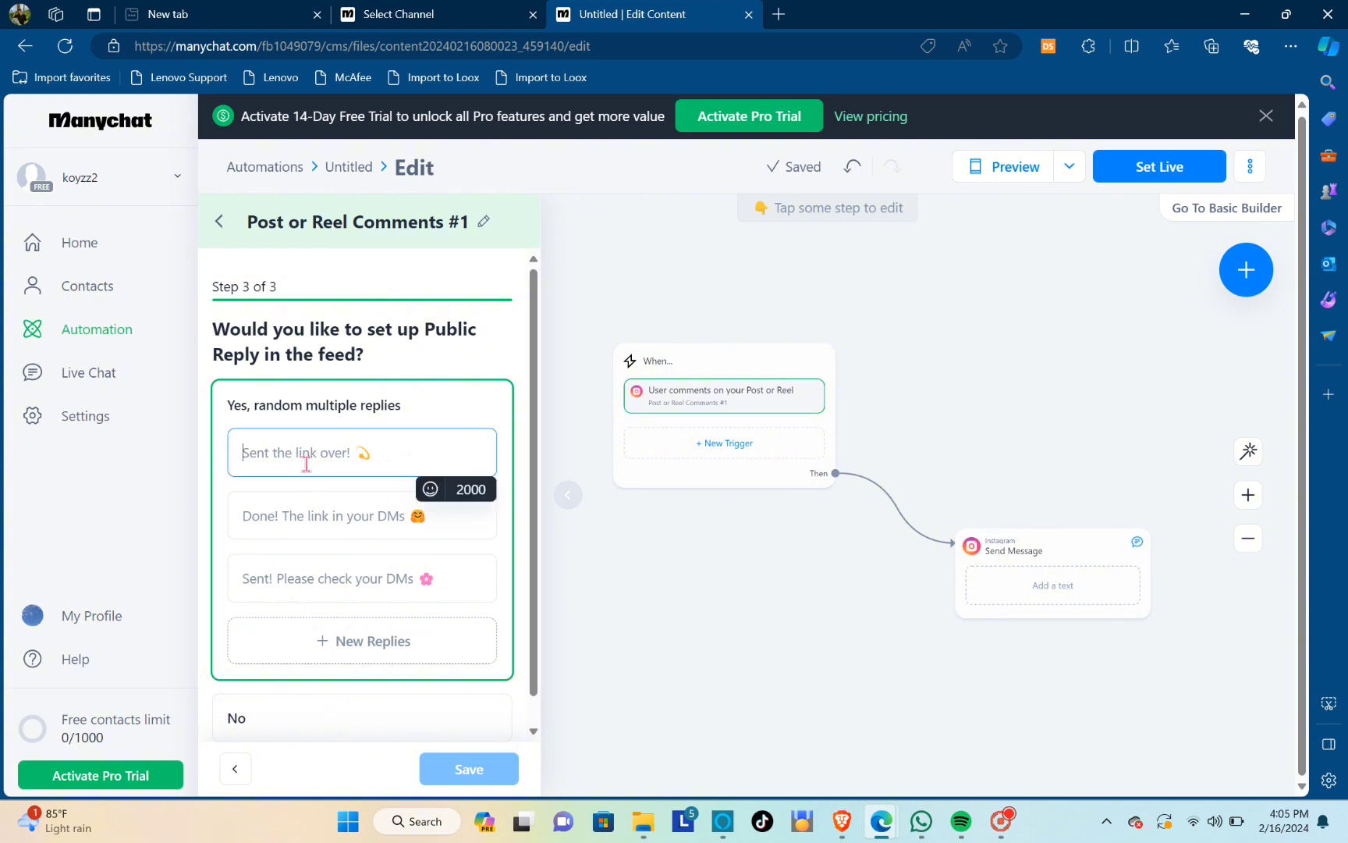
type("Please Check You Dm")
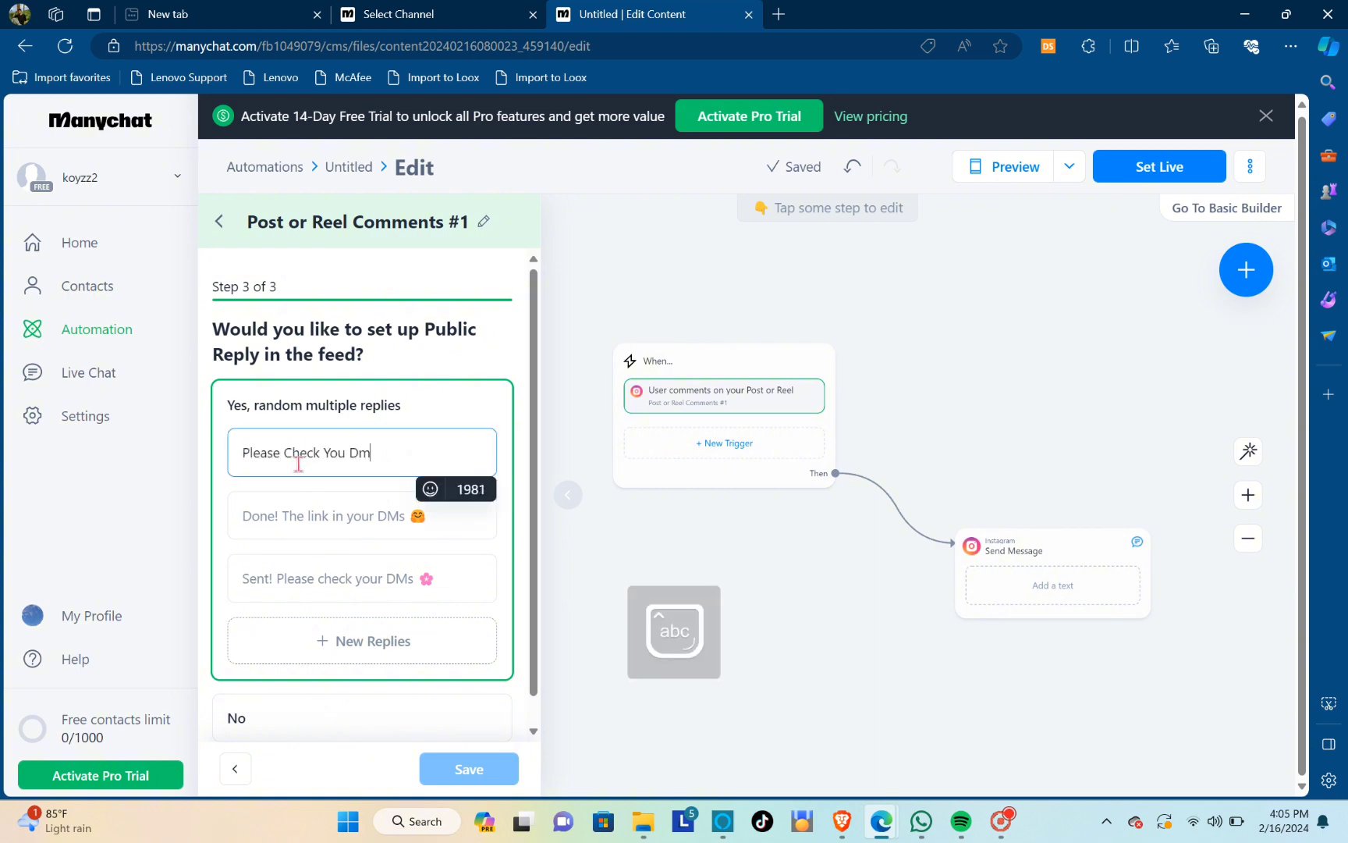
type("s, the link has bee")
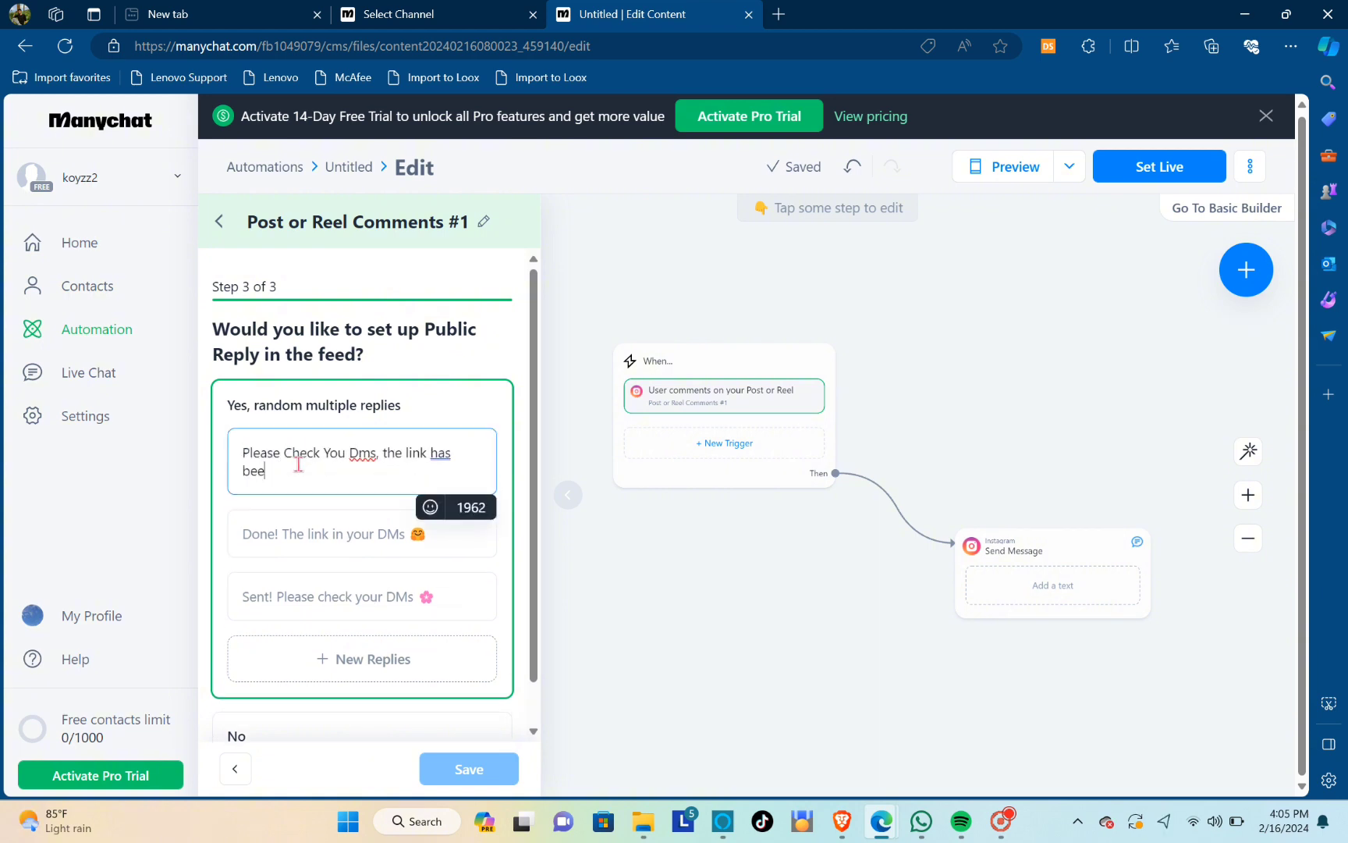
type("n sent! Thanks")
left_click(430, 507)
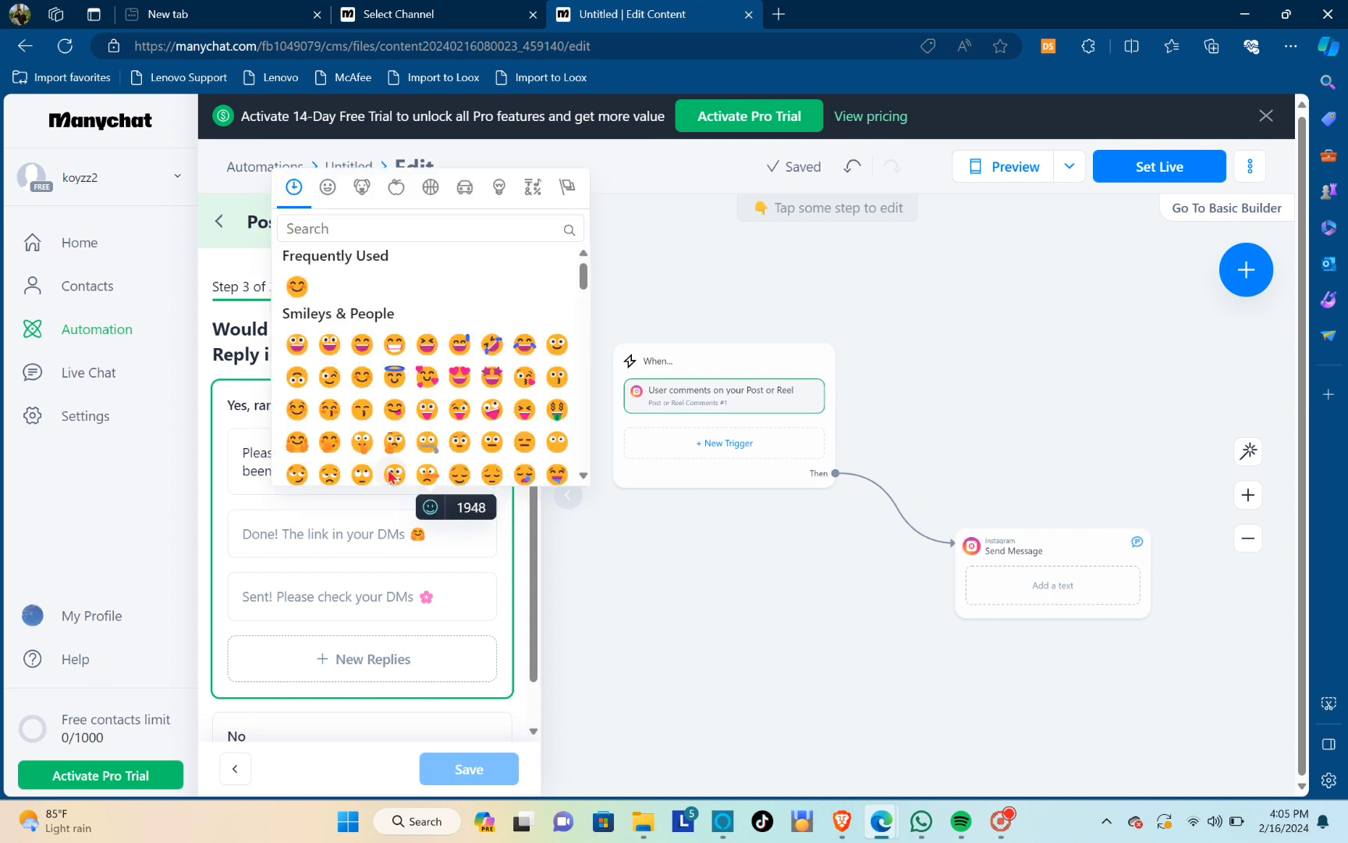
left_click(392, 475)
left_click(430, 508)
left_click(360, 344)
key("BackSpace")
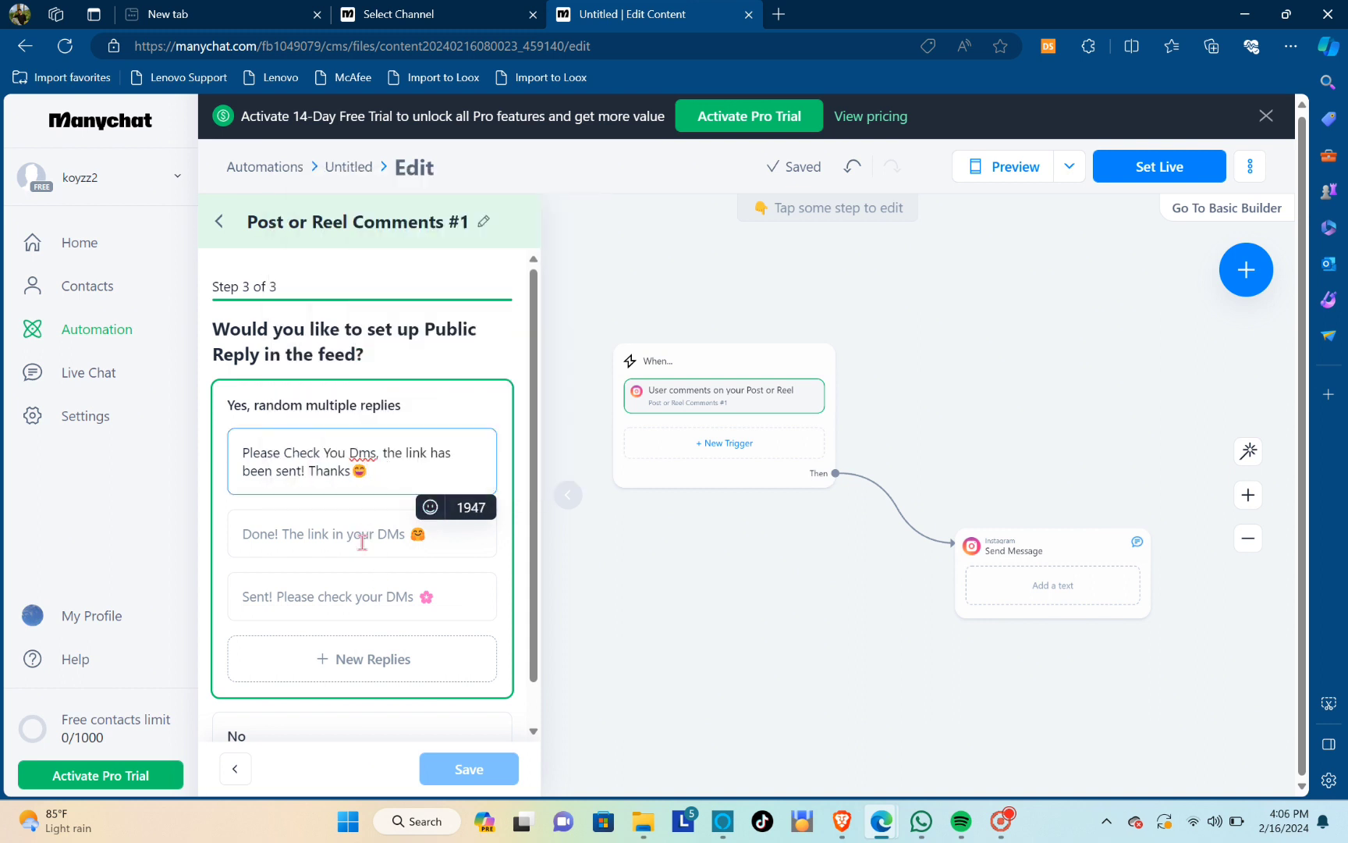
Write the second public reply as "Thanks for commenting we have sent the link to your dms! Thanks" and save the comment trigger
left_click(362, 541)
type("Thanks for commenting the link has been sen")
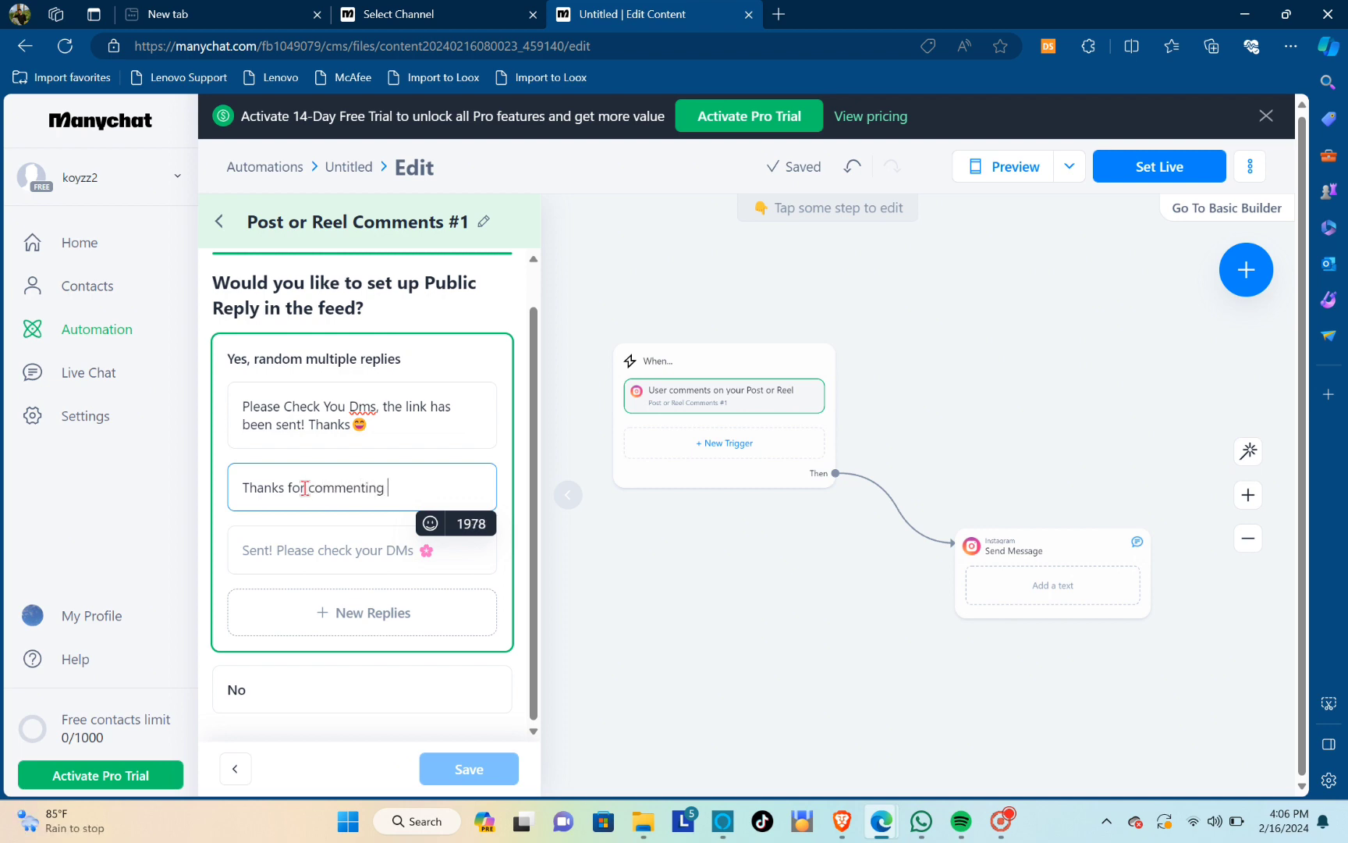
type("t to your dms! Thanks 😄")
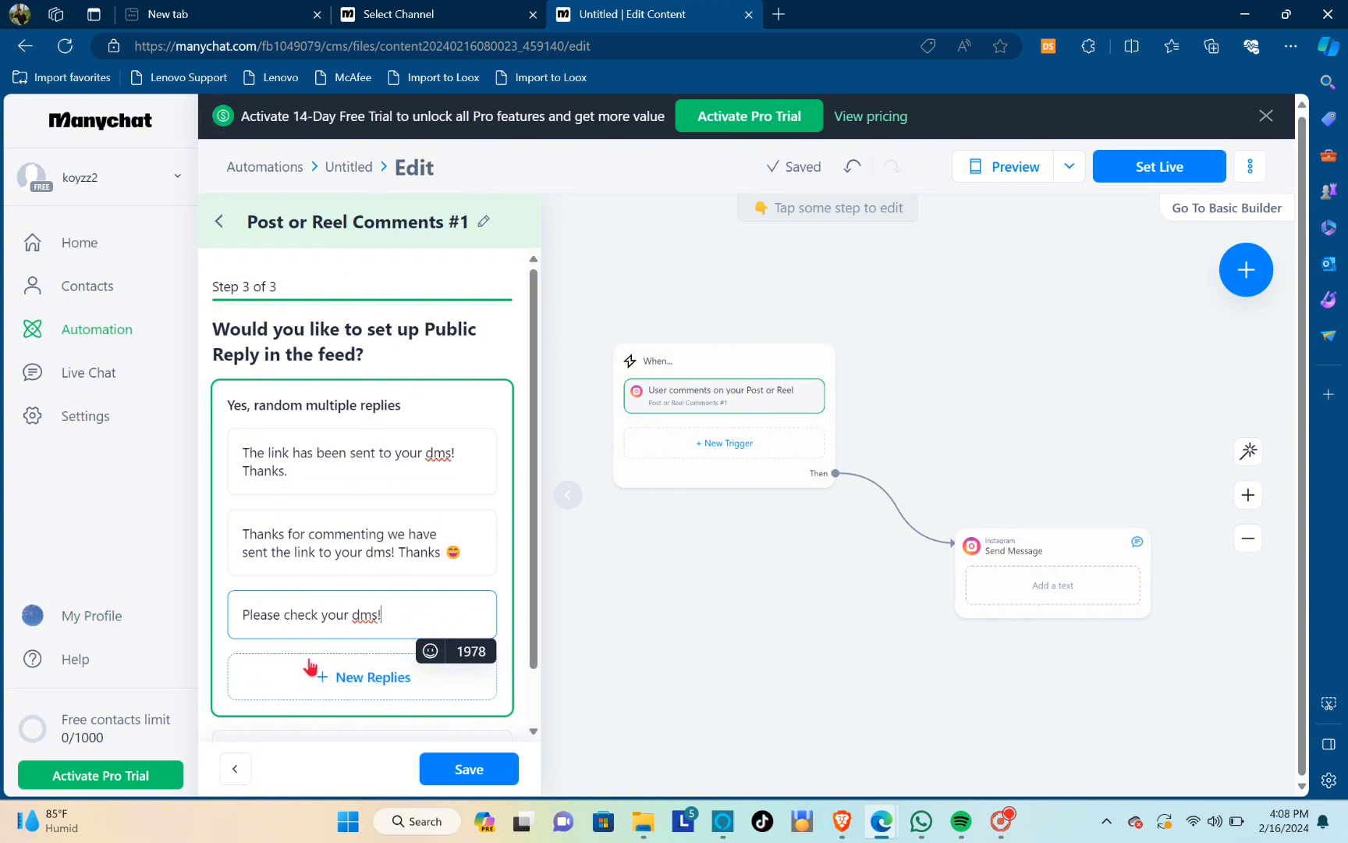
scroll(367, 714, "down", 1)
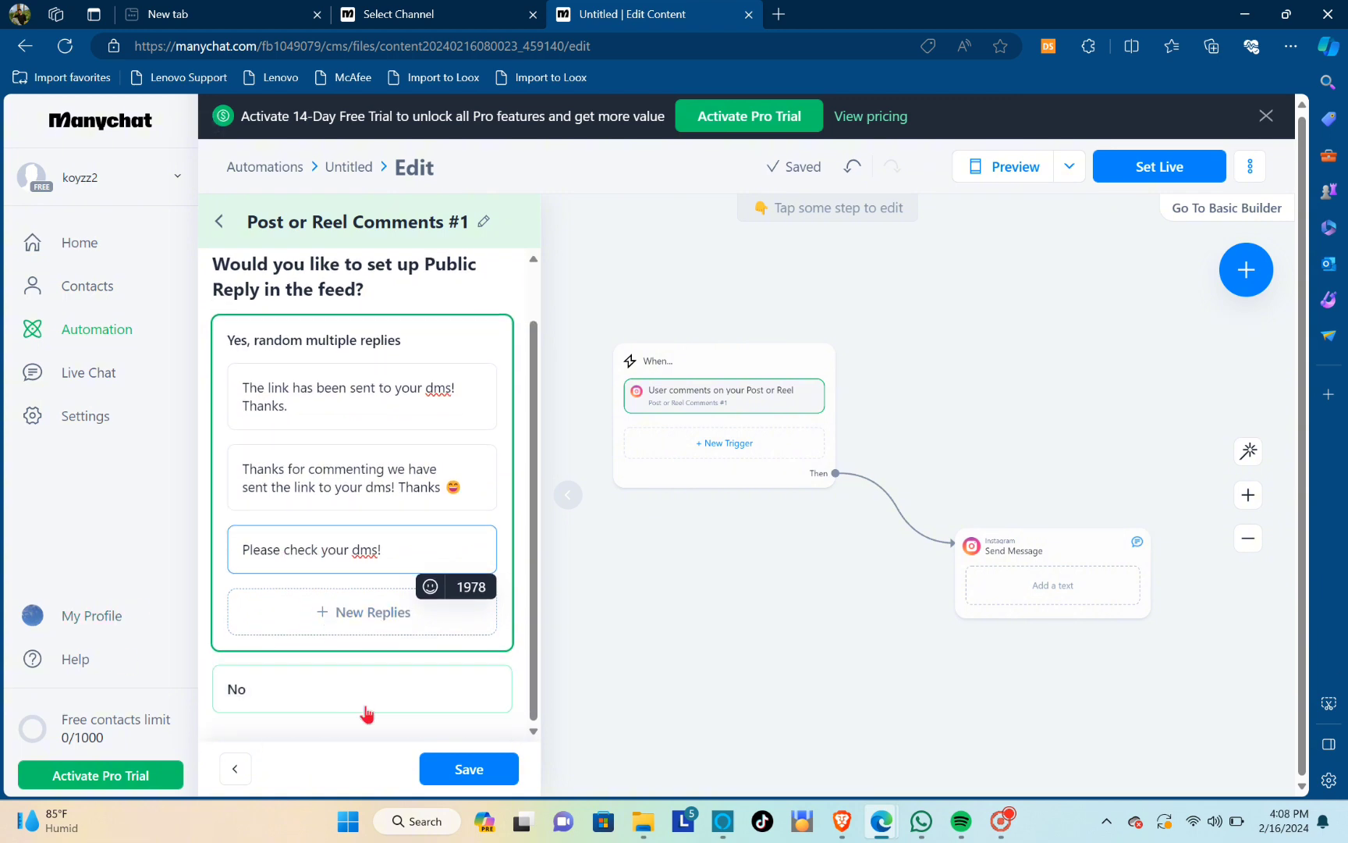
left_click(467, 769)
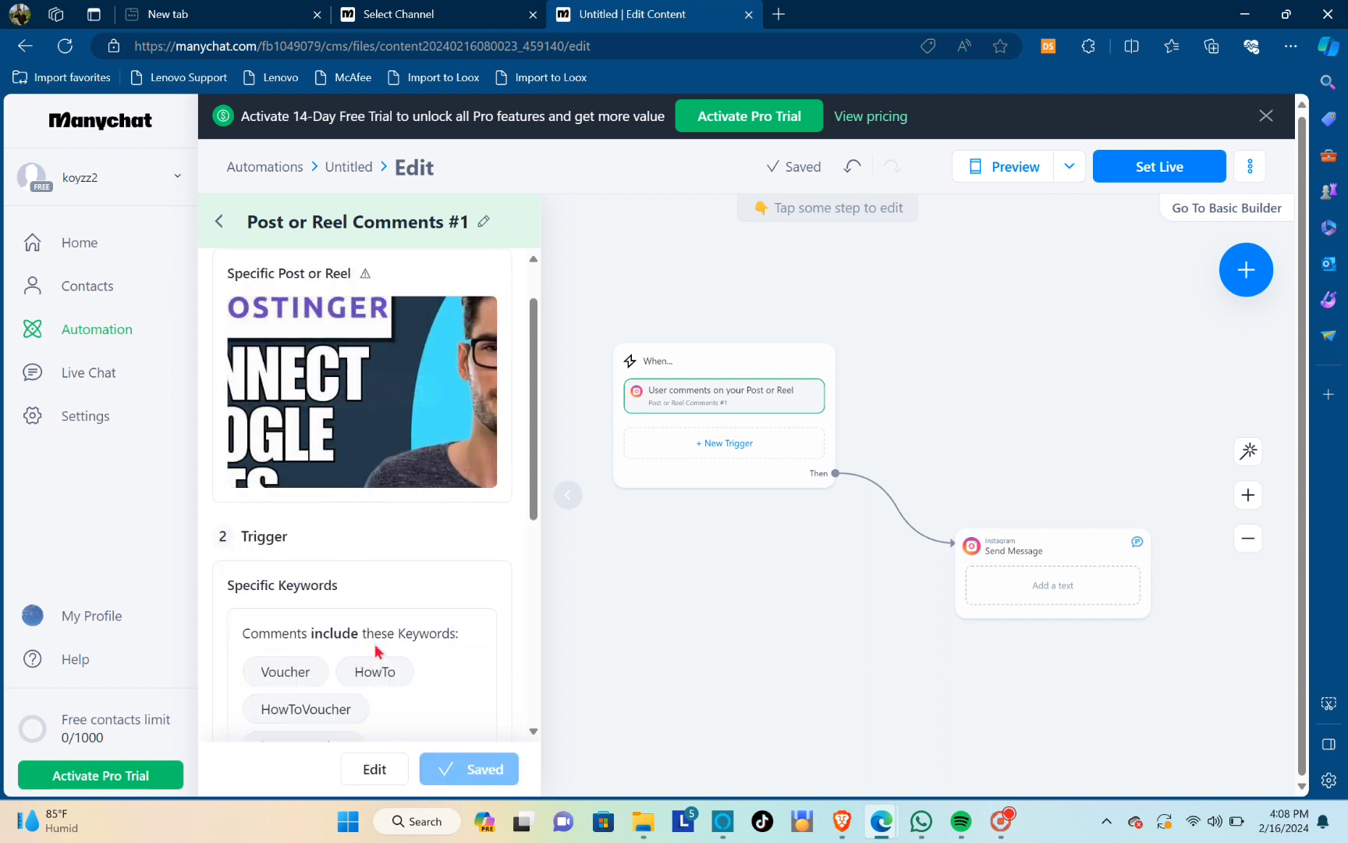
Review the saved comment trigger's selected post, included keywords and public replies, and close its settings
scroll(373, 651, "down", 2)
scroll(358, 635, "down", 4)
scroll(347, 626, "up", 1)
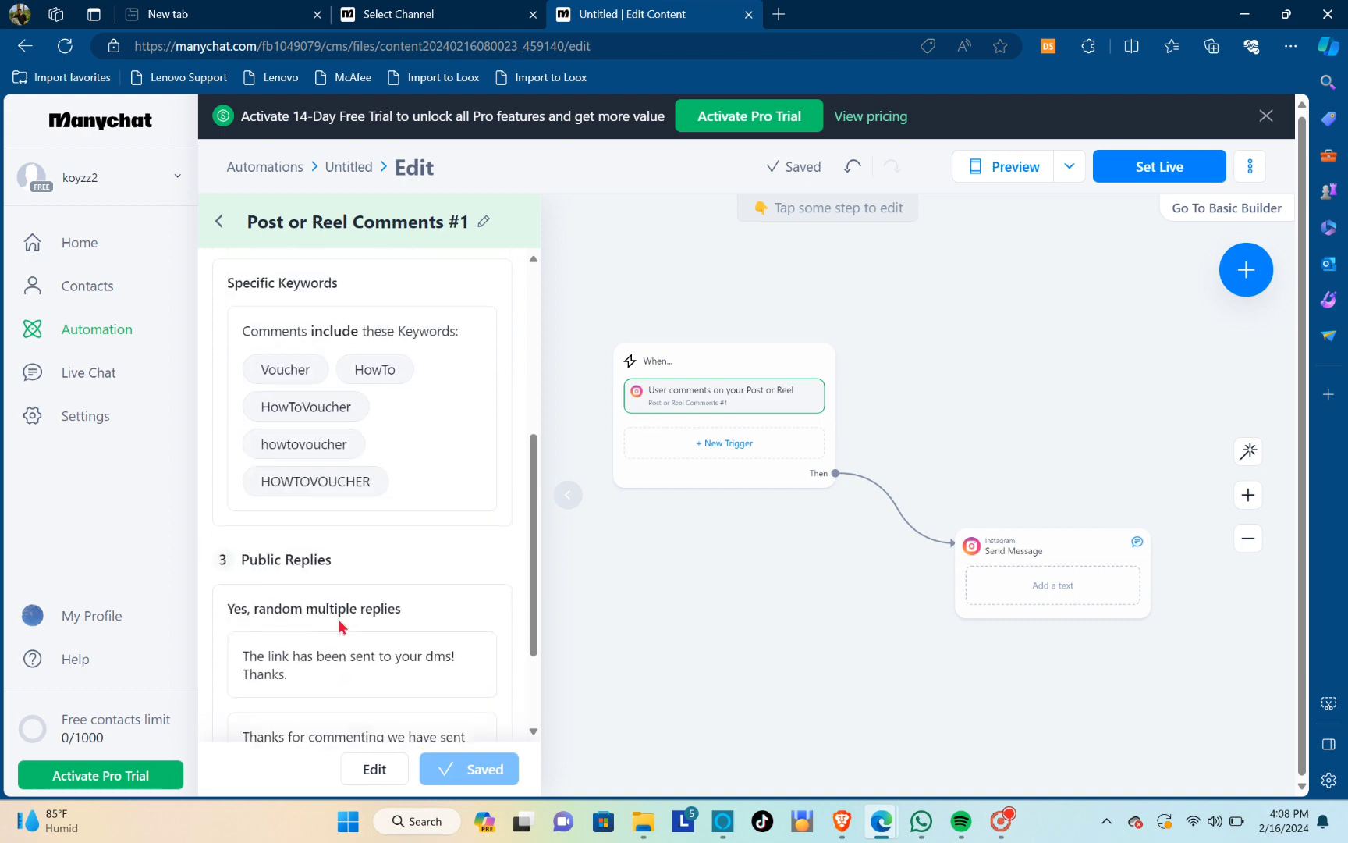
scroll(341, 624, "down", 2)
scroll(341, 625, "up", 1)
scroll(337, 623, "up", 5)
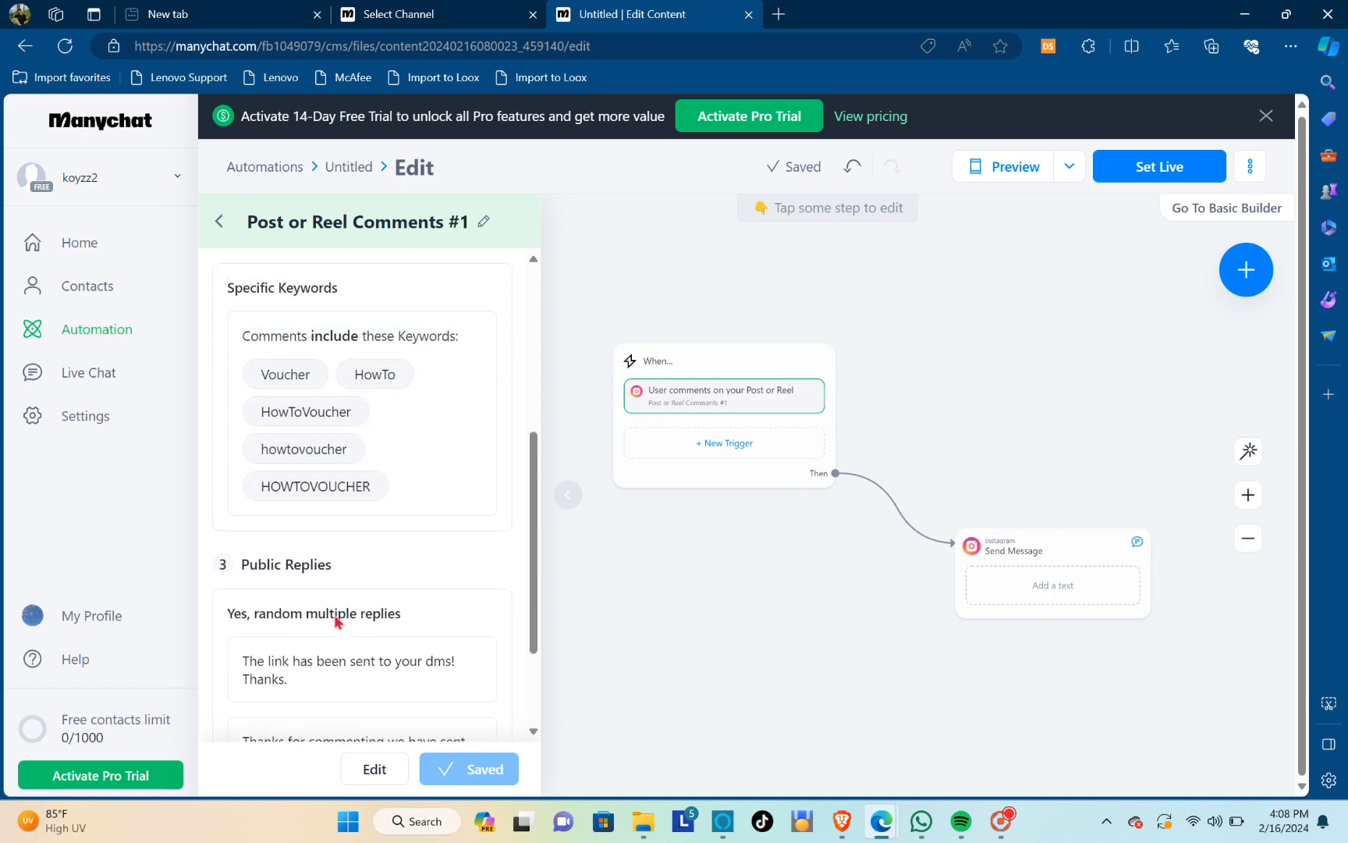
scroll(337, 622, "up", 1)
scroll(335, 620, "down", 5)
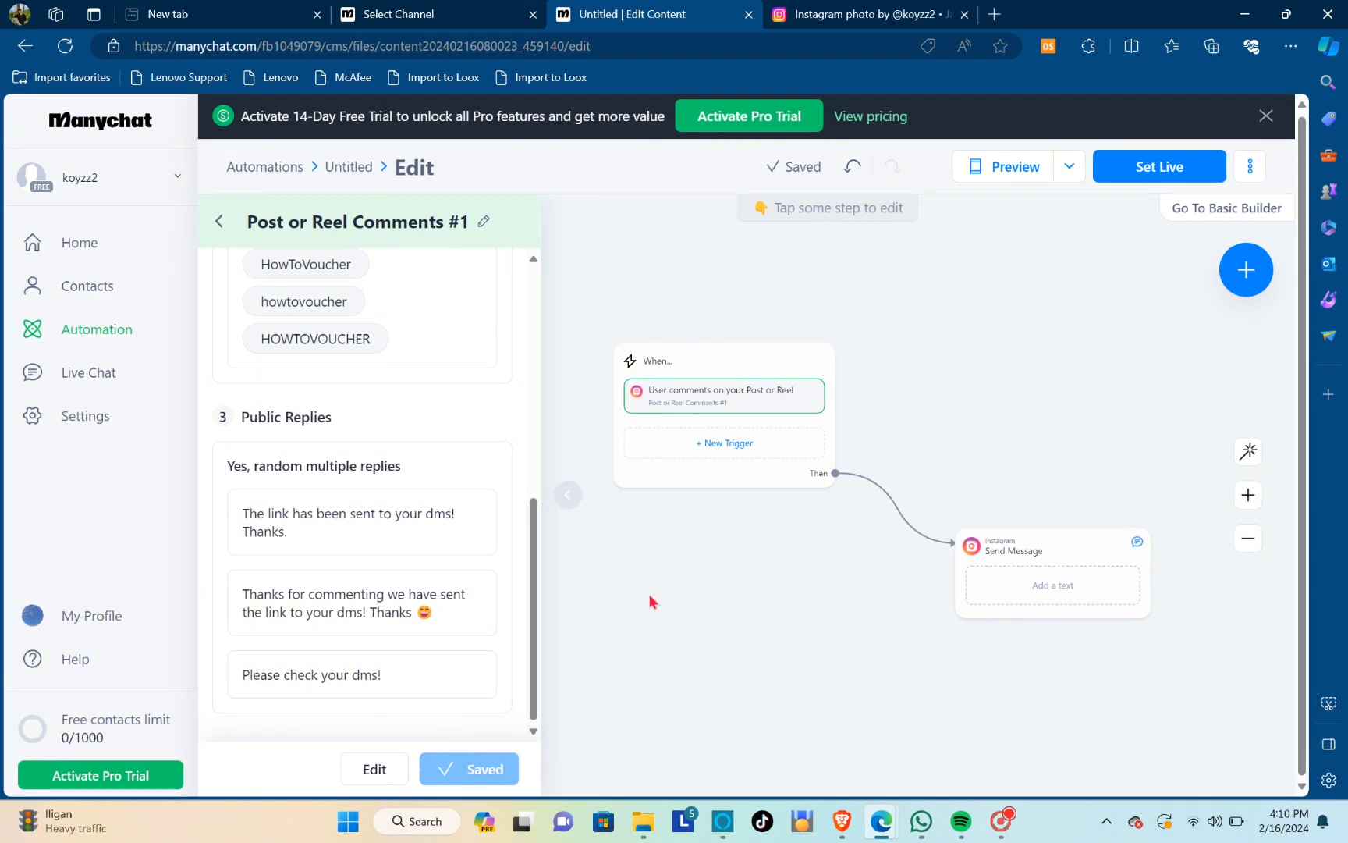
left_click(652, 600)
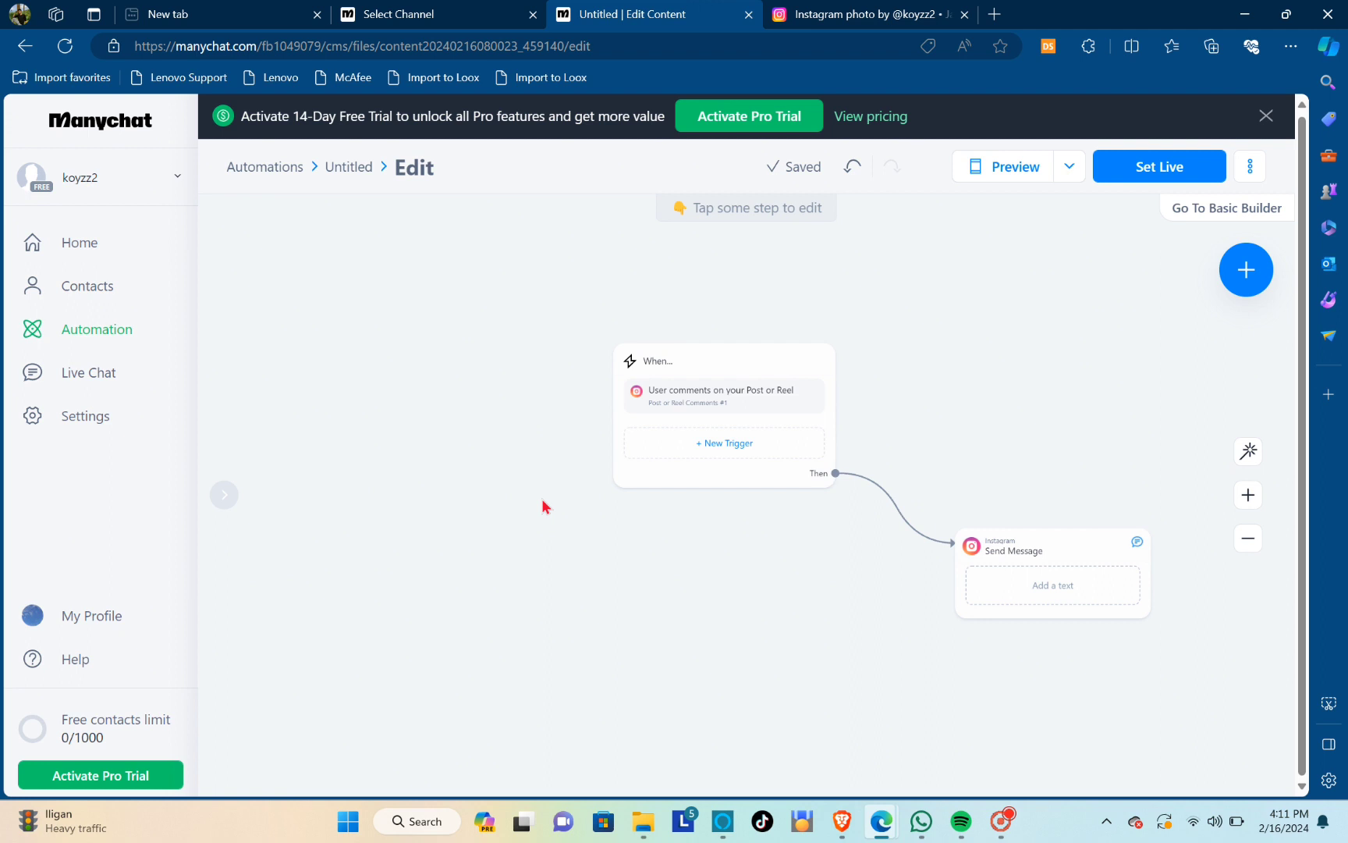
Move the When trigger block and the Send Message block over and closer together on the automation canvas
left_click(672, 369)
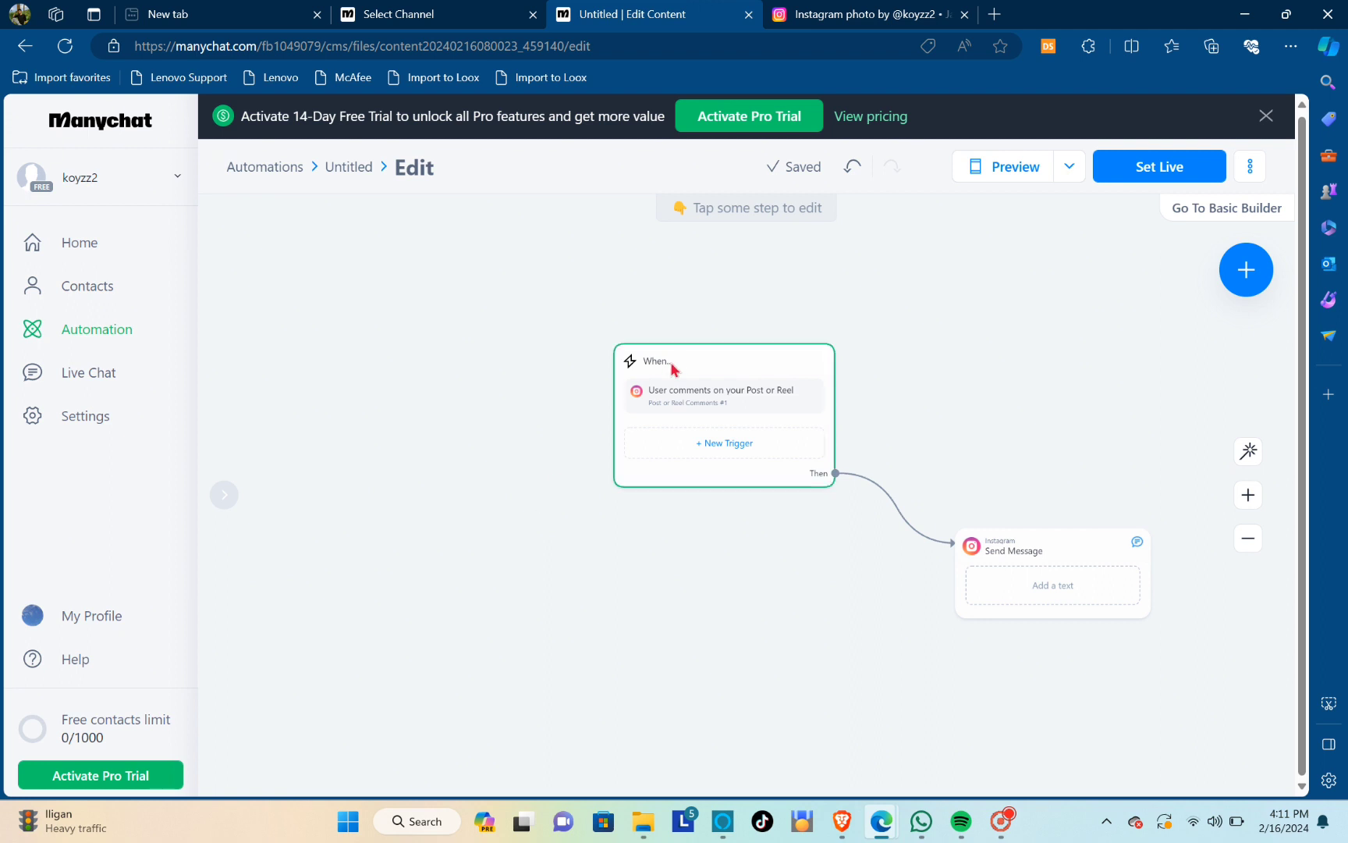
left_click_drag(644, 361, 429, 395)
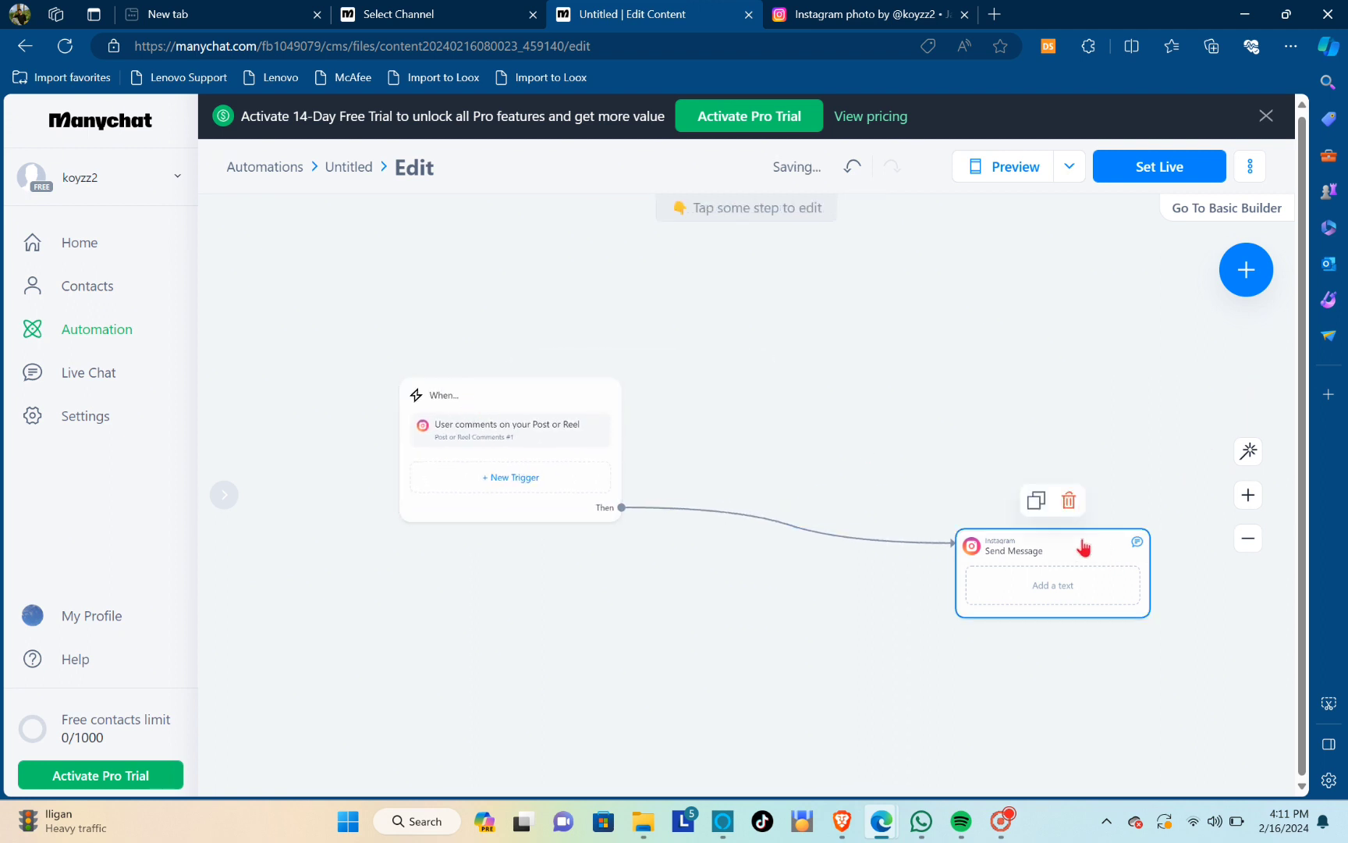
left_click_drag(1097, 543, 855, 581)
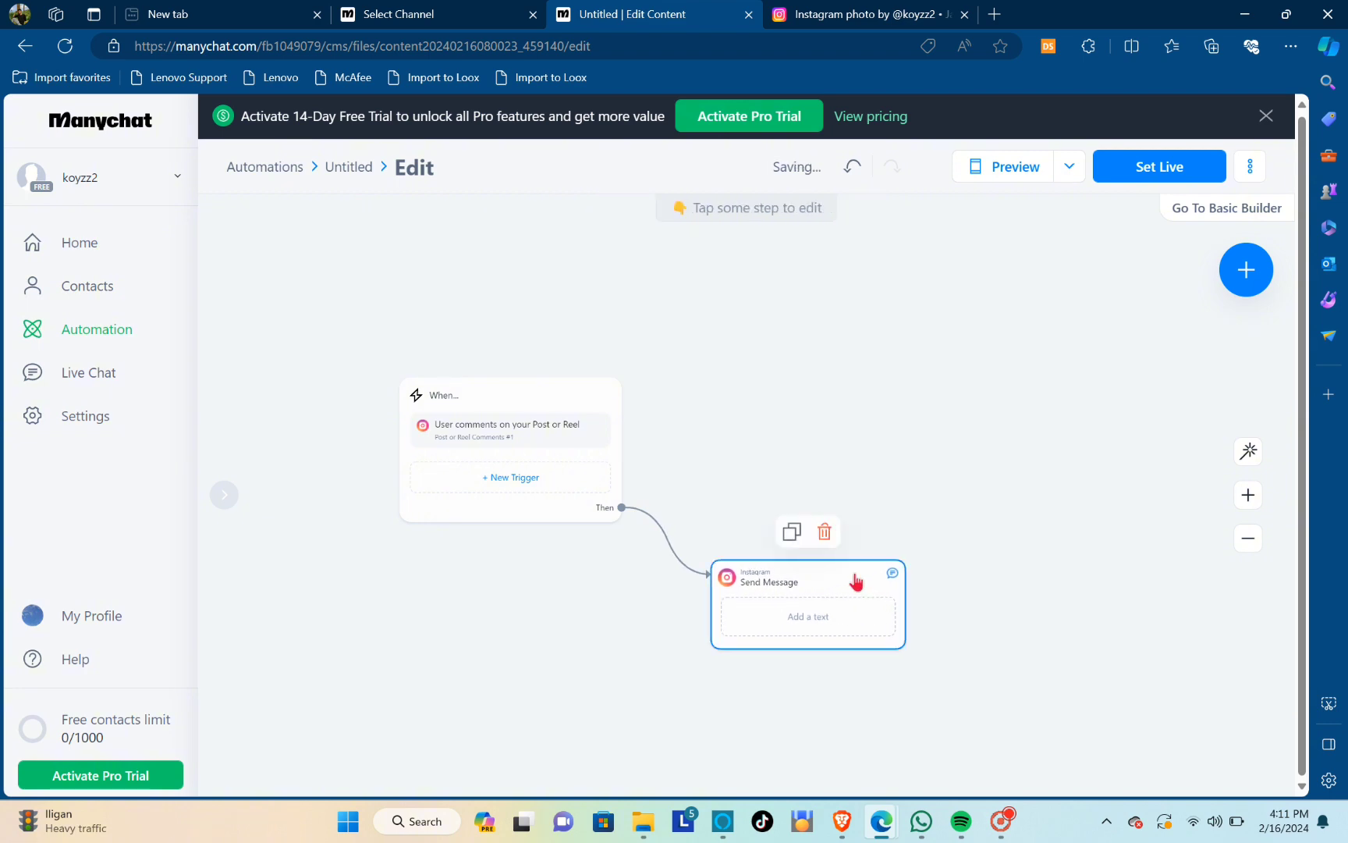
Write the Send Message text "Hey! Thank you so much for your interest! Please click this link for further instructions! Thanks"
left_click(826, 590)
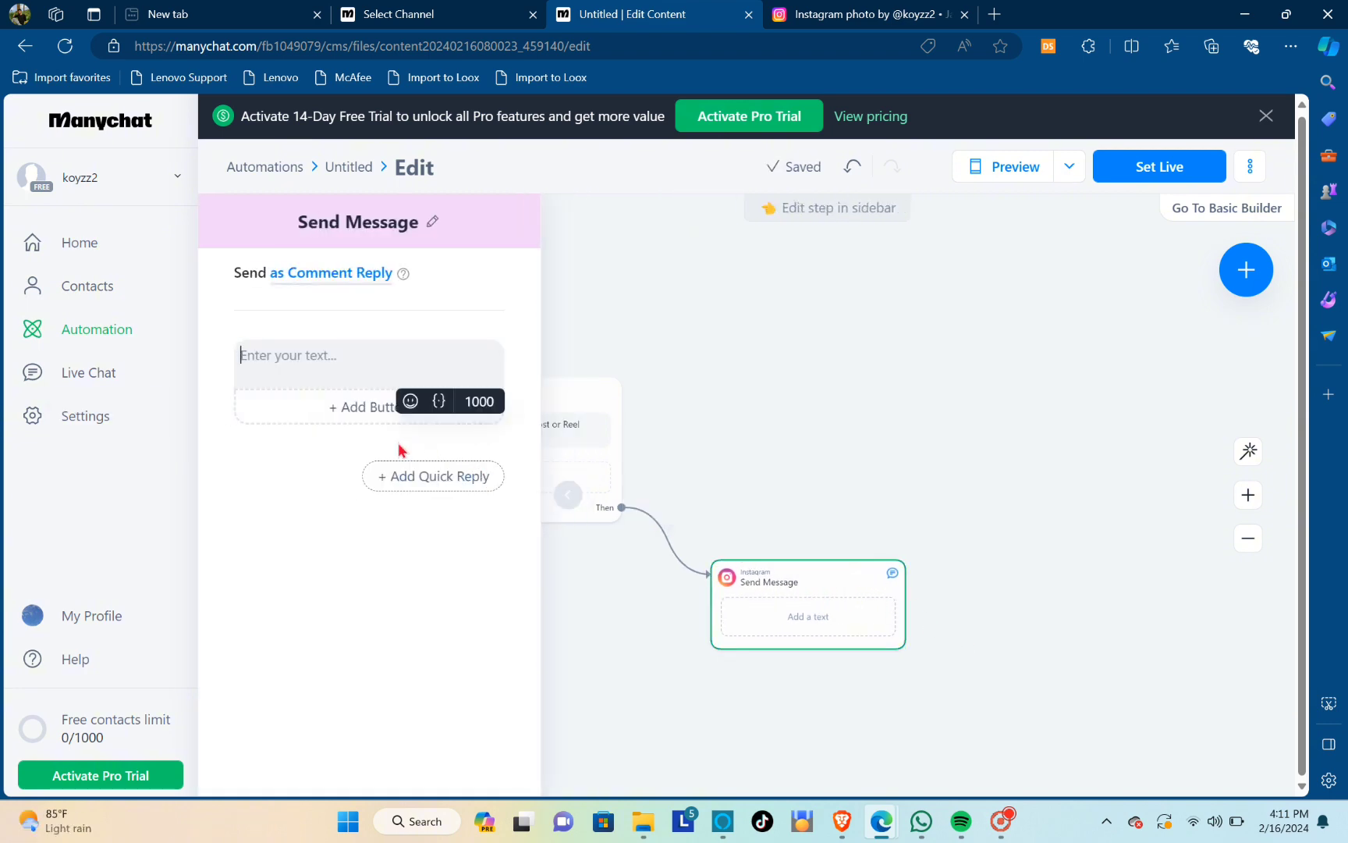
left_click(299, 359)
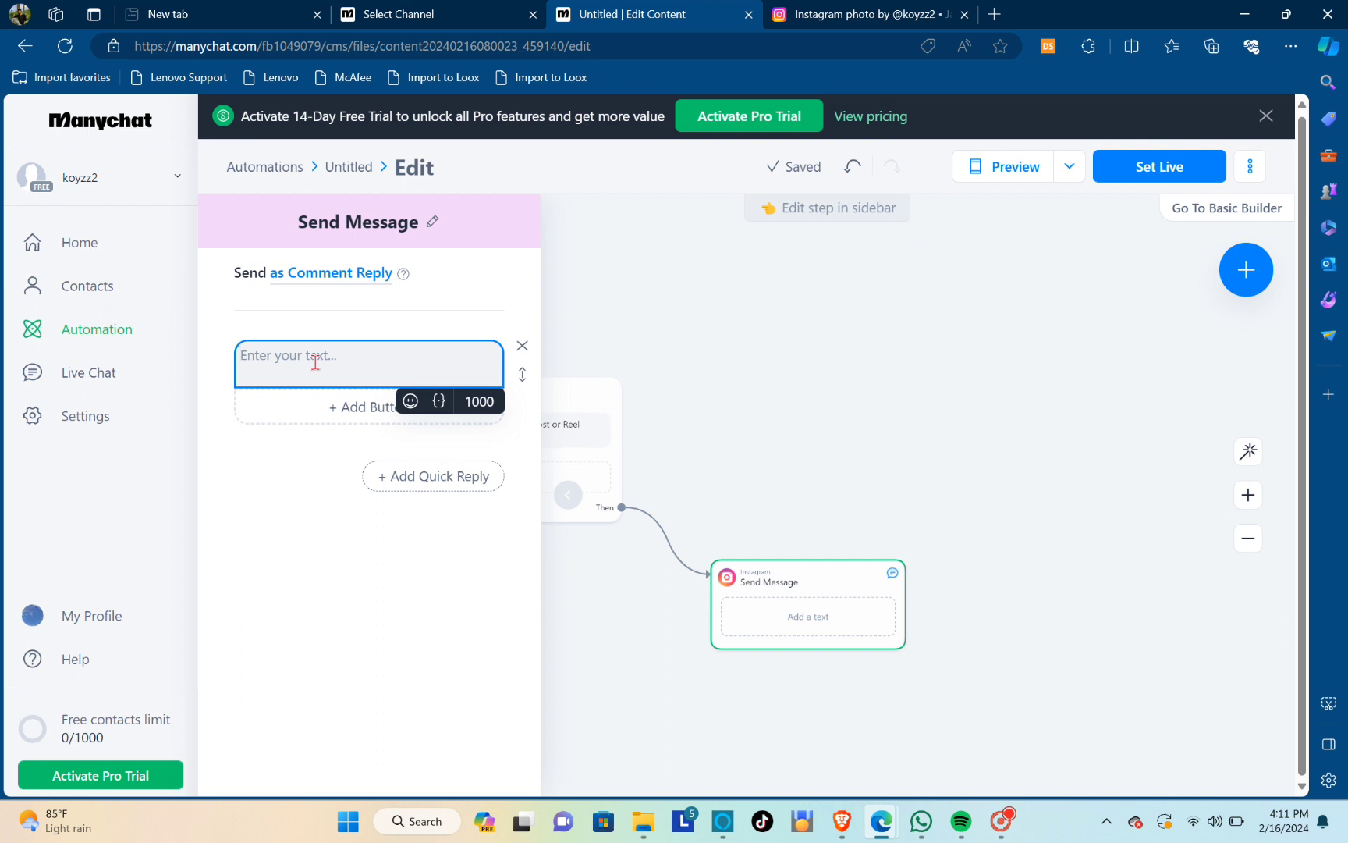
type("Hey! Thank you so much for y")
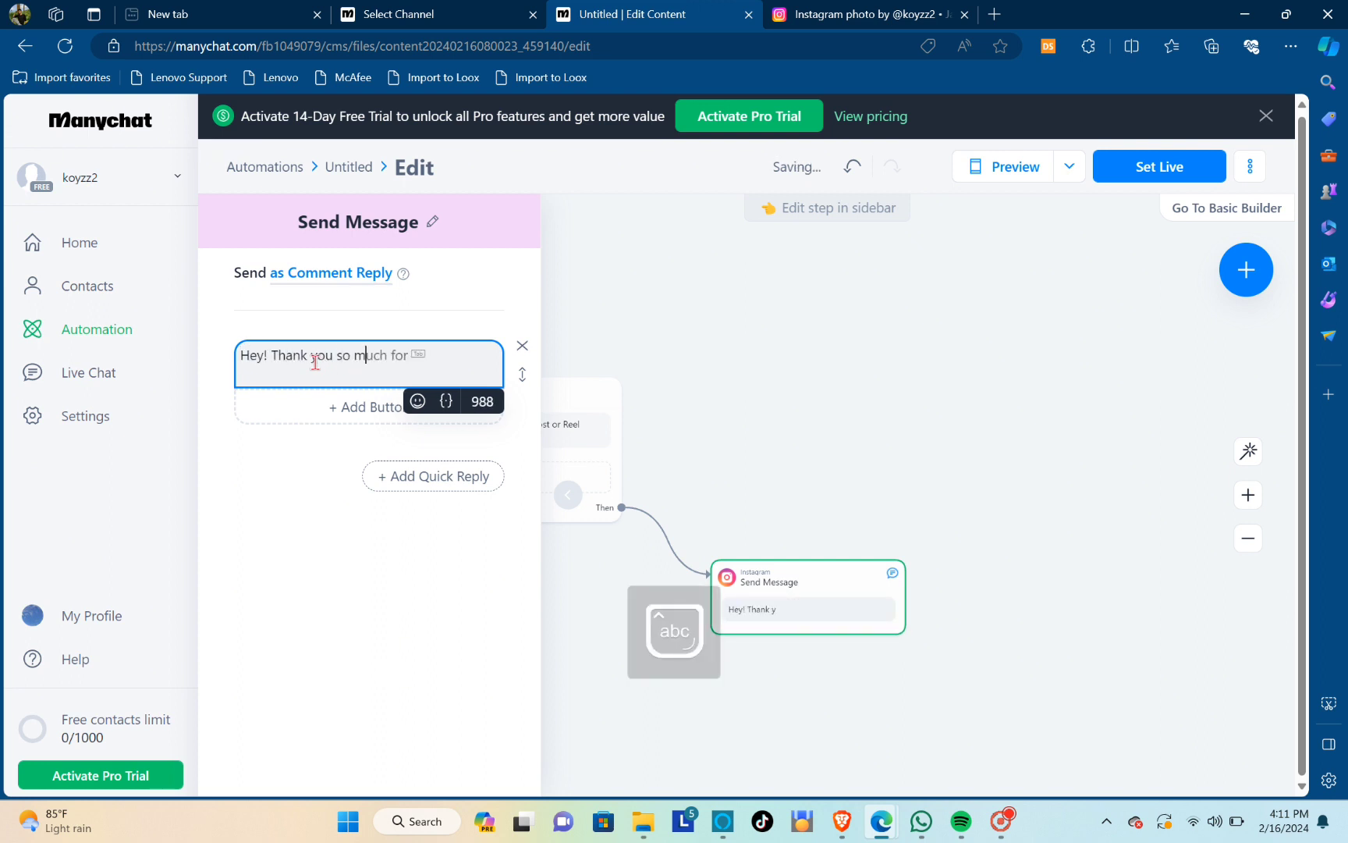
type("our interest!")
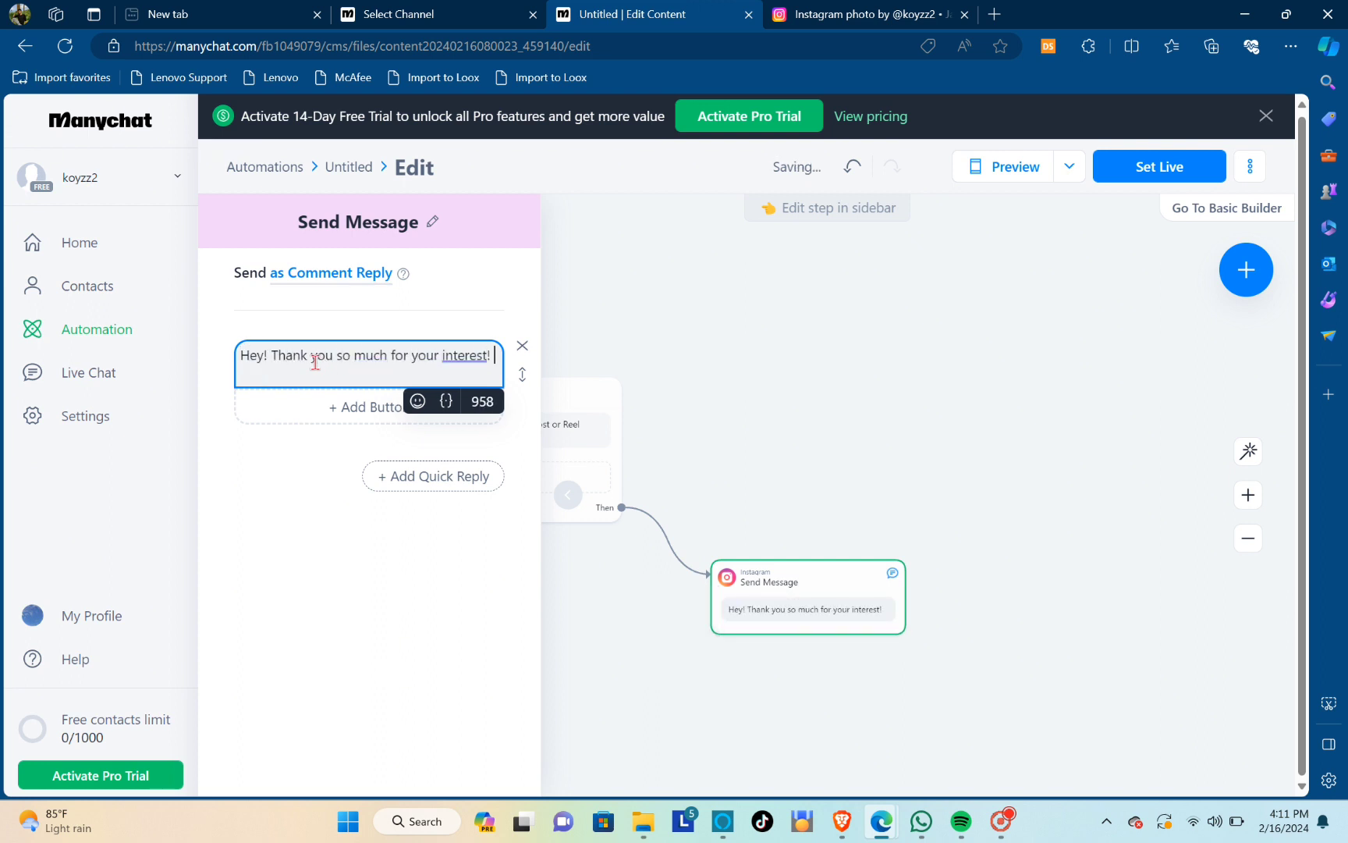
type(" Please click this link")
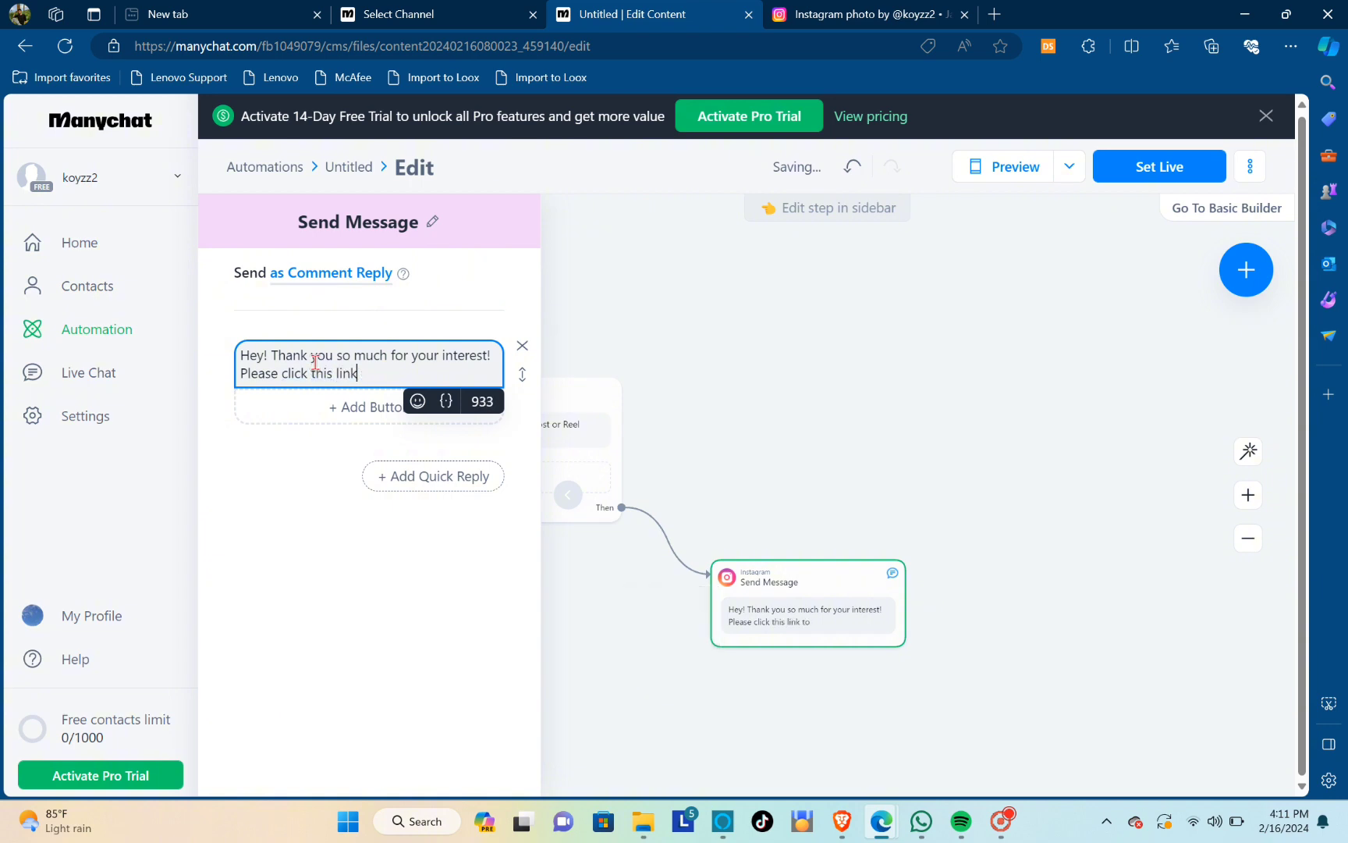
type(" for further instructions! Thanks")
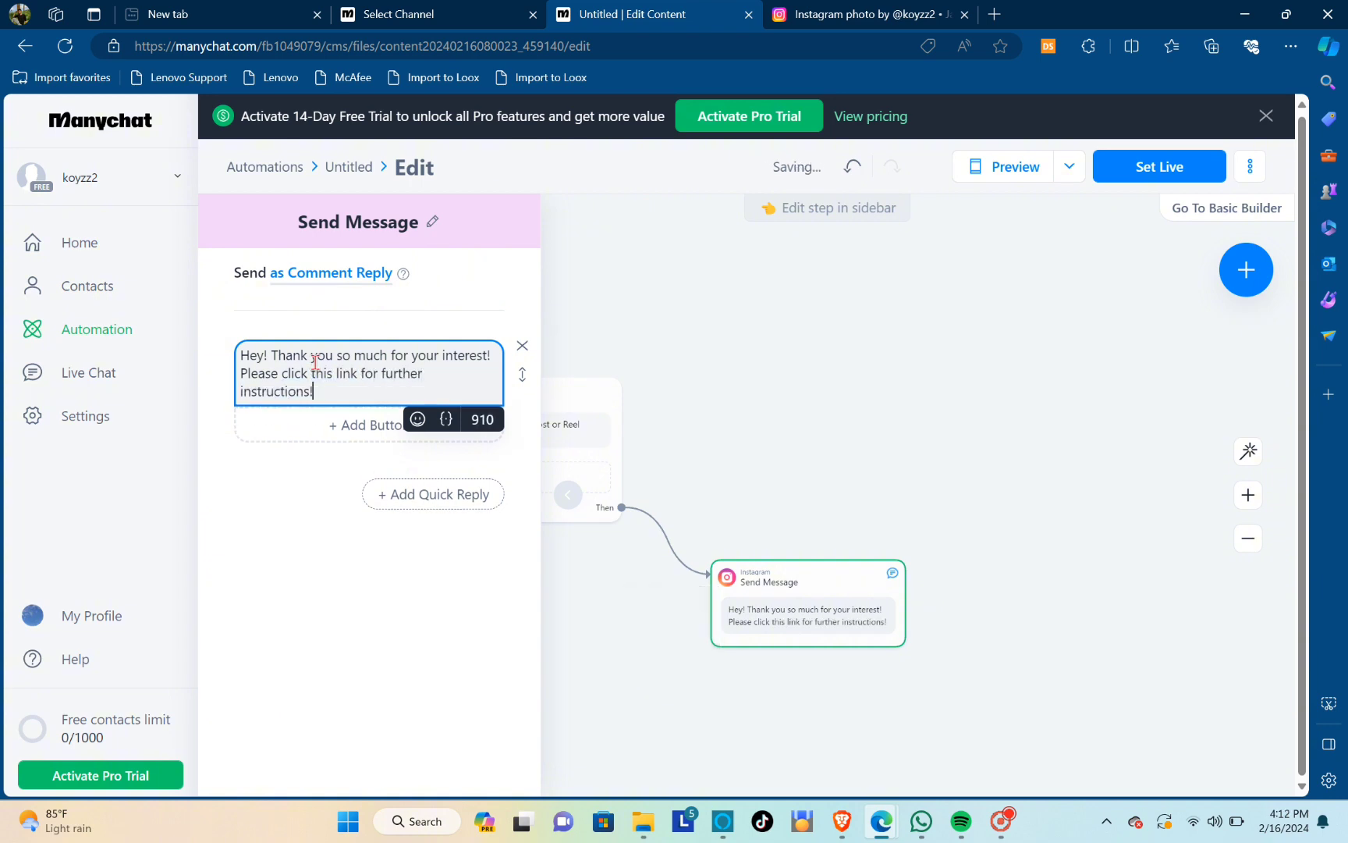
Add a button to the message and title it "Click Here"
left_click(367, 426)
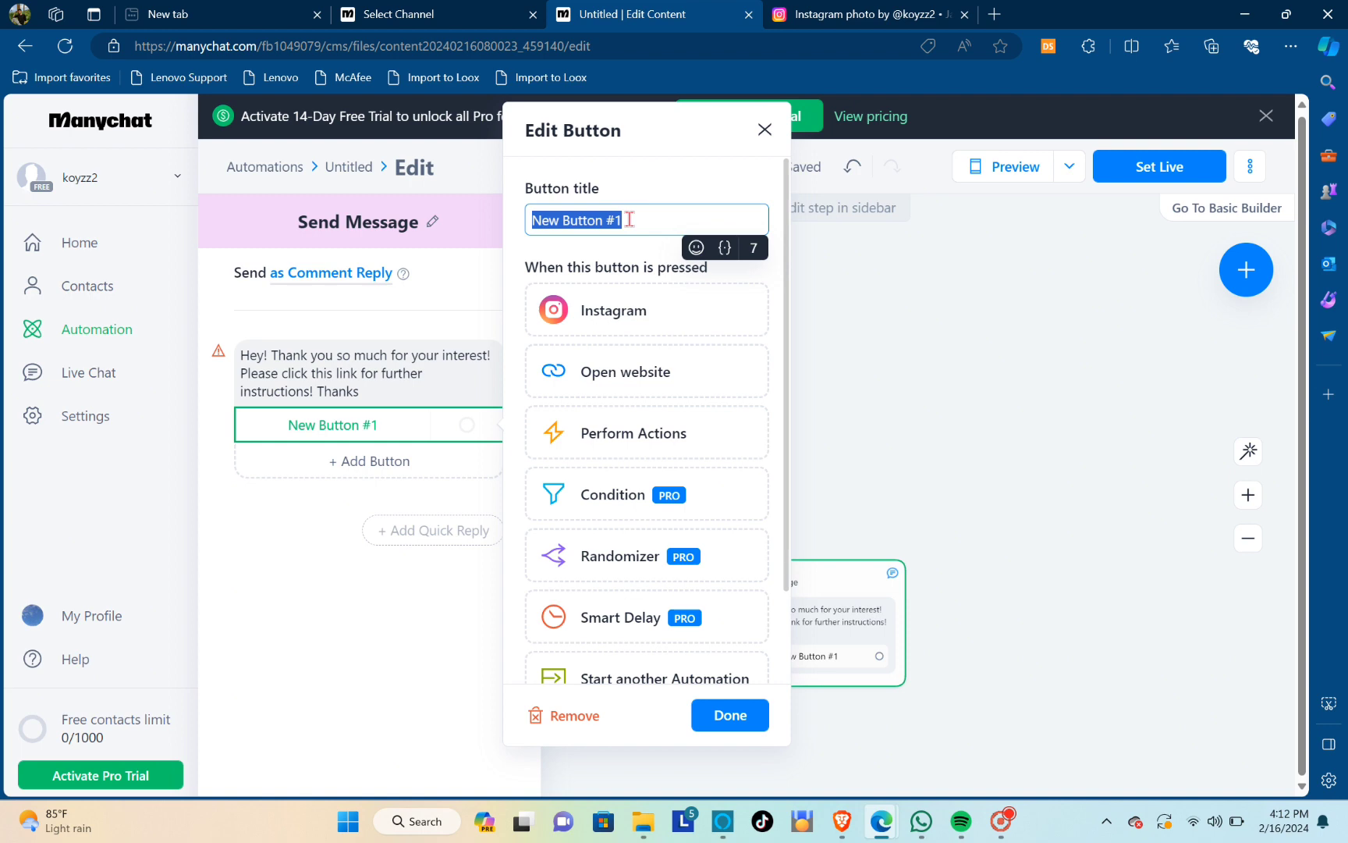
key("BackSpace")
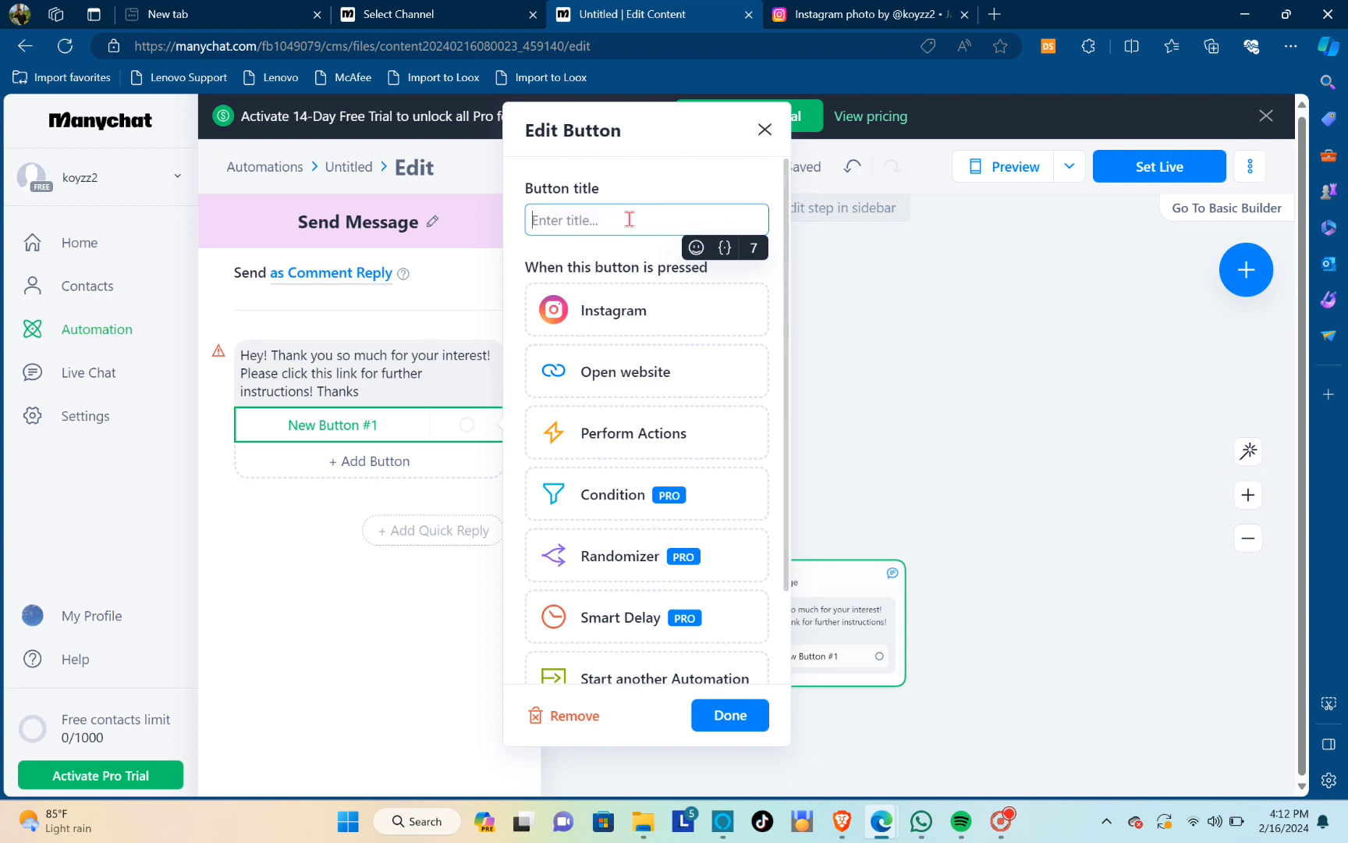
type("Clic")
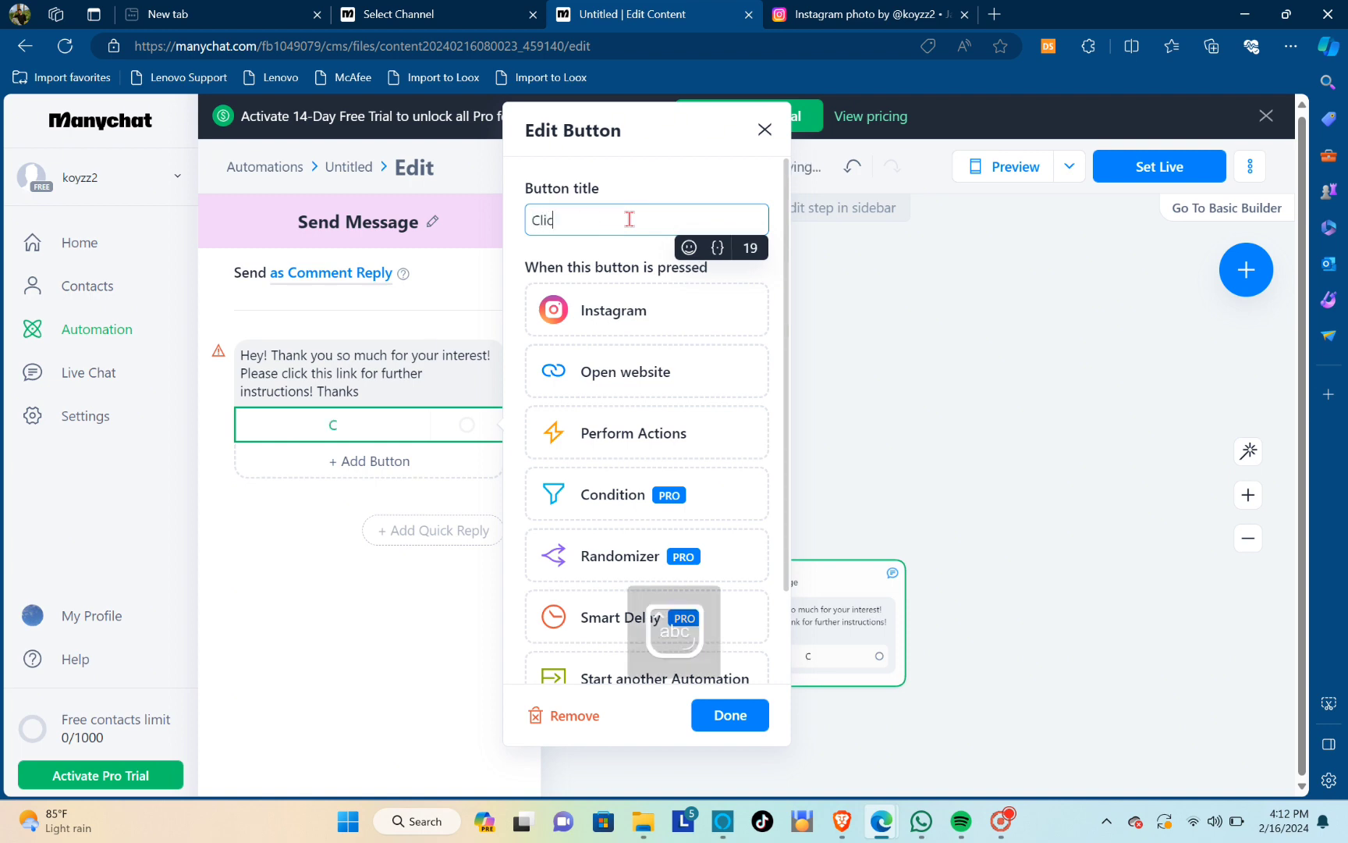
type("k Here to")
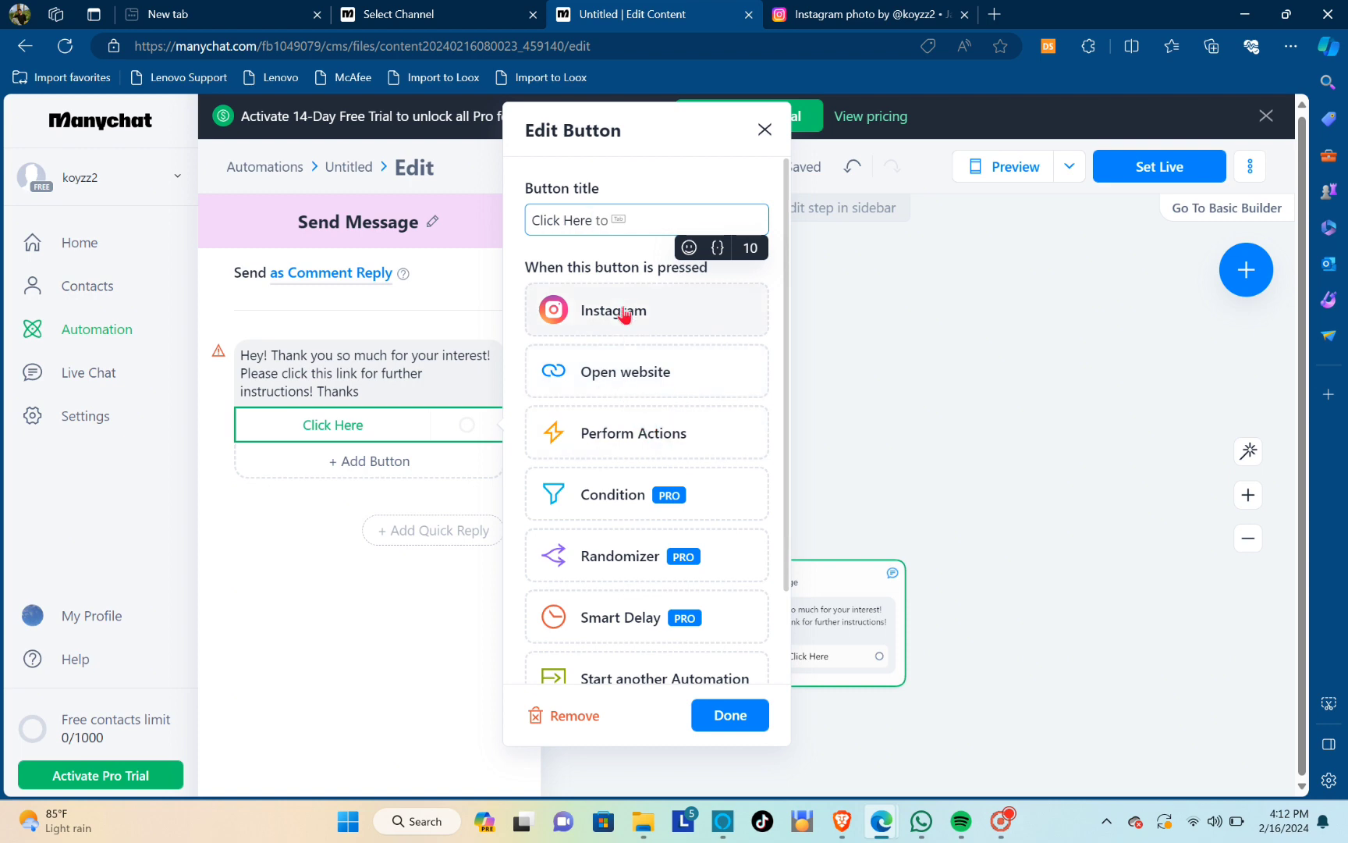
Make the Click Here button open a website with the placeholder URL dsfaeg, and finish editing the button
left_click(618, 375)
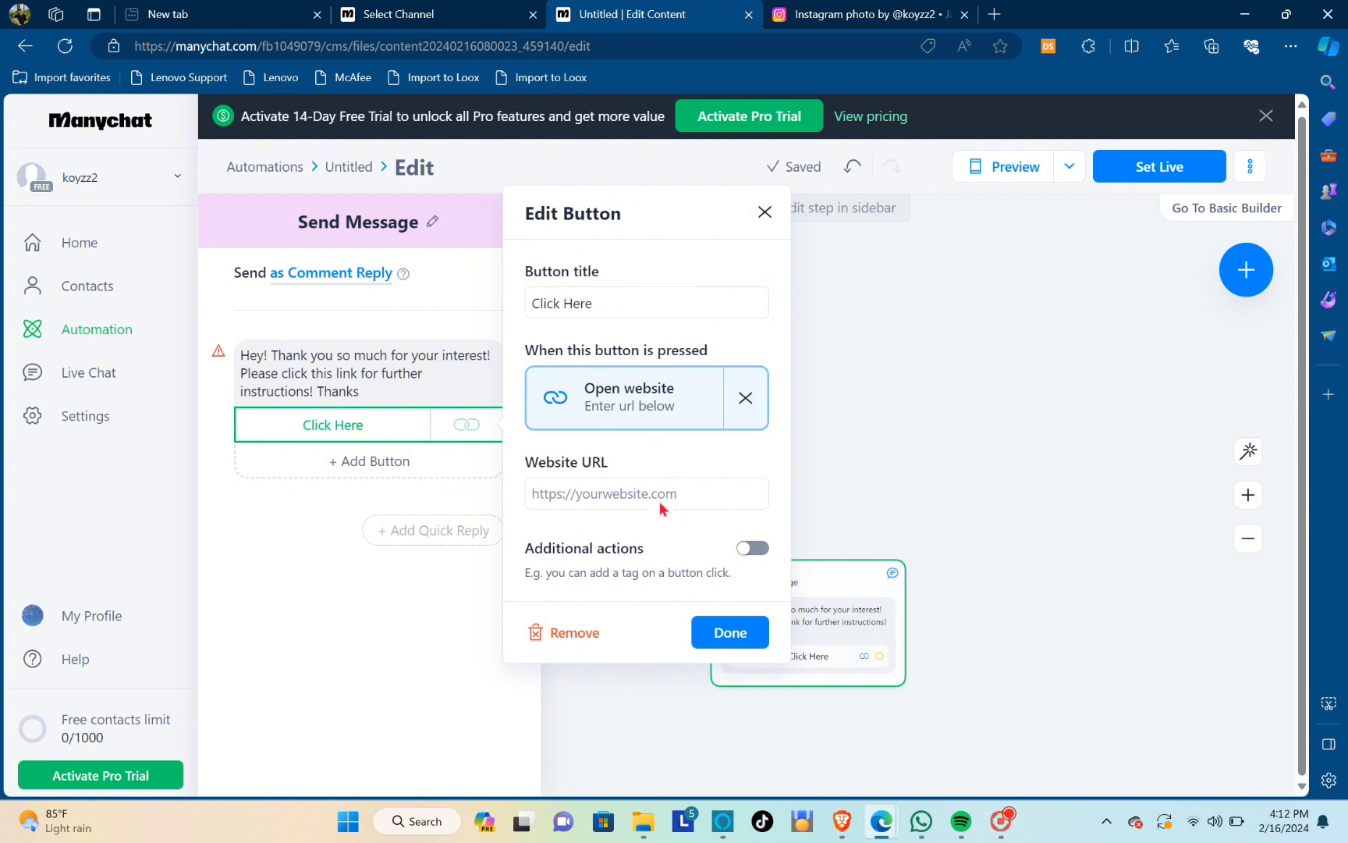
left_click(634, 493)
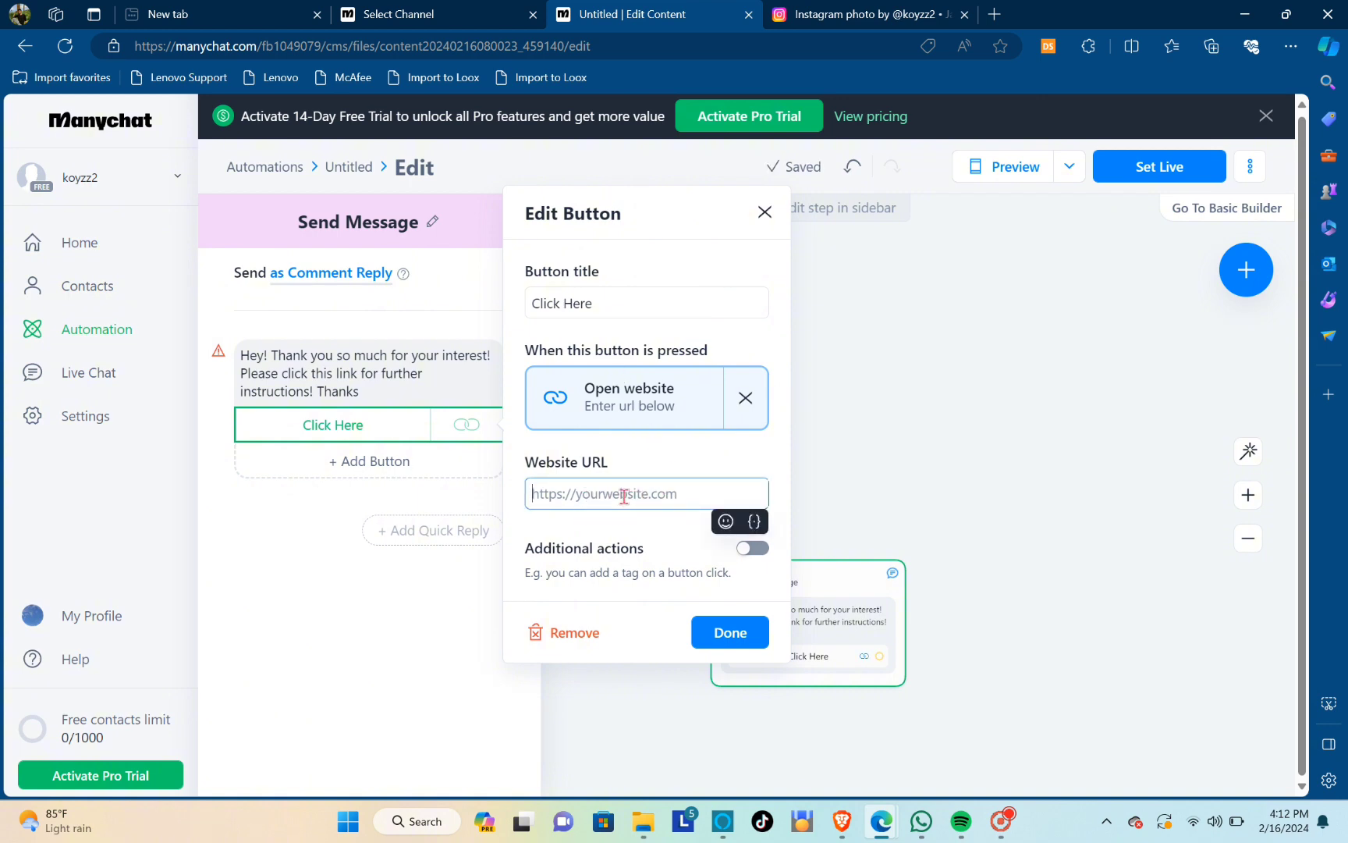
type("dsfae")
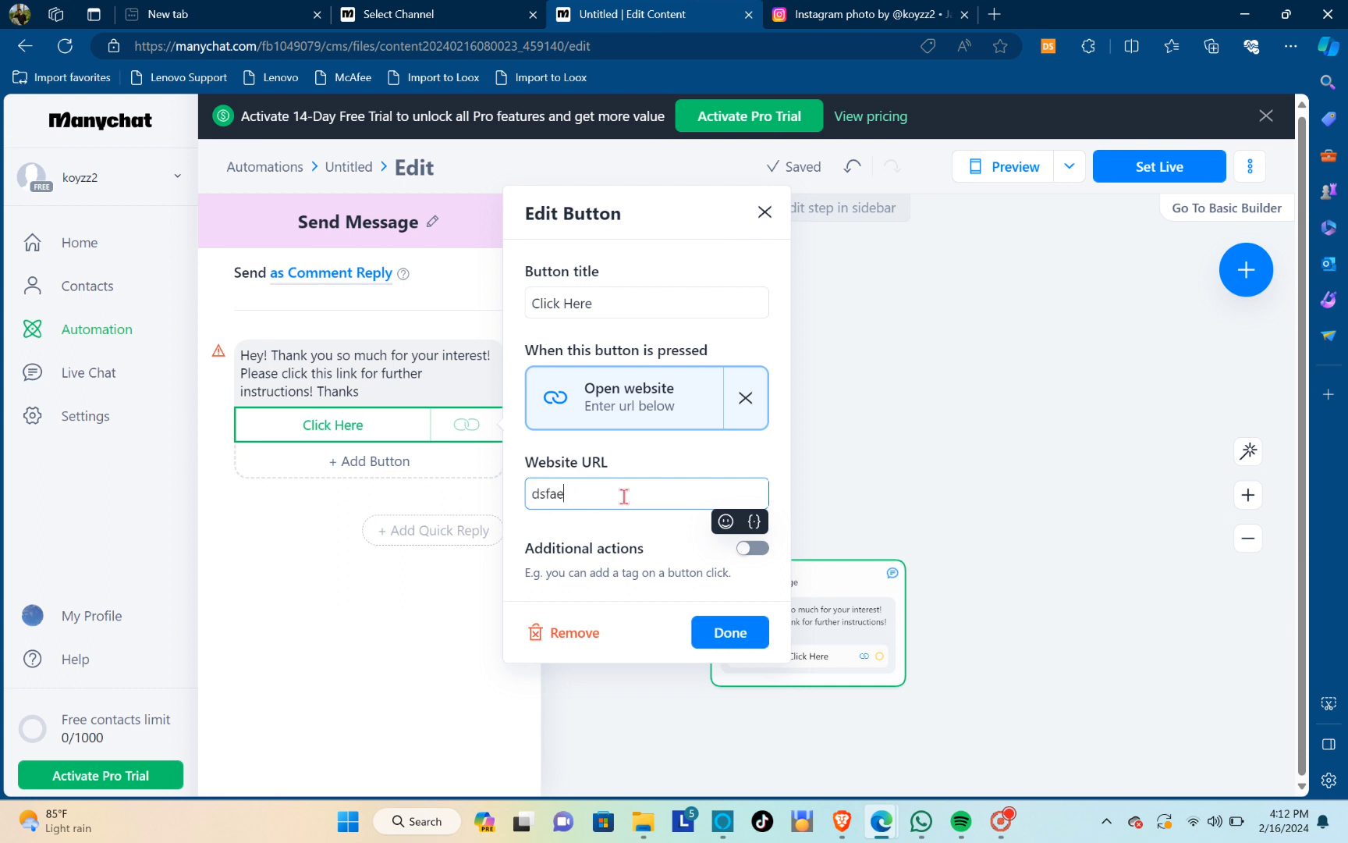
type("g")
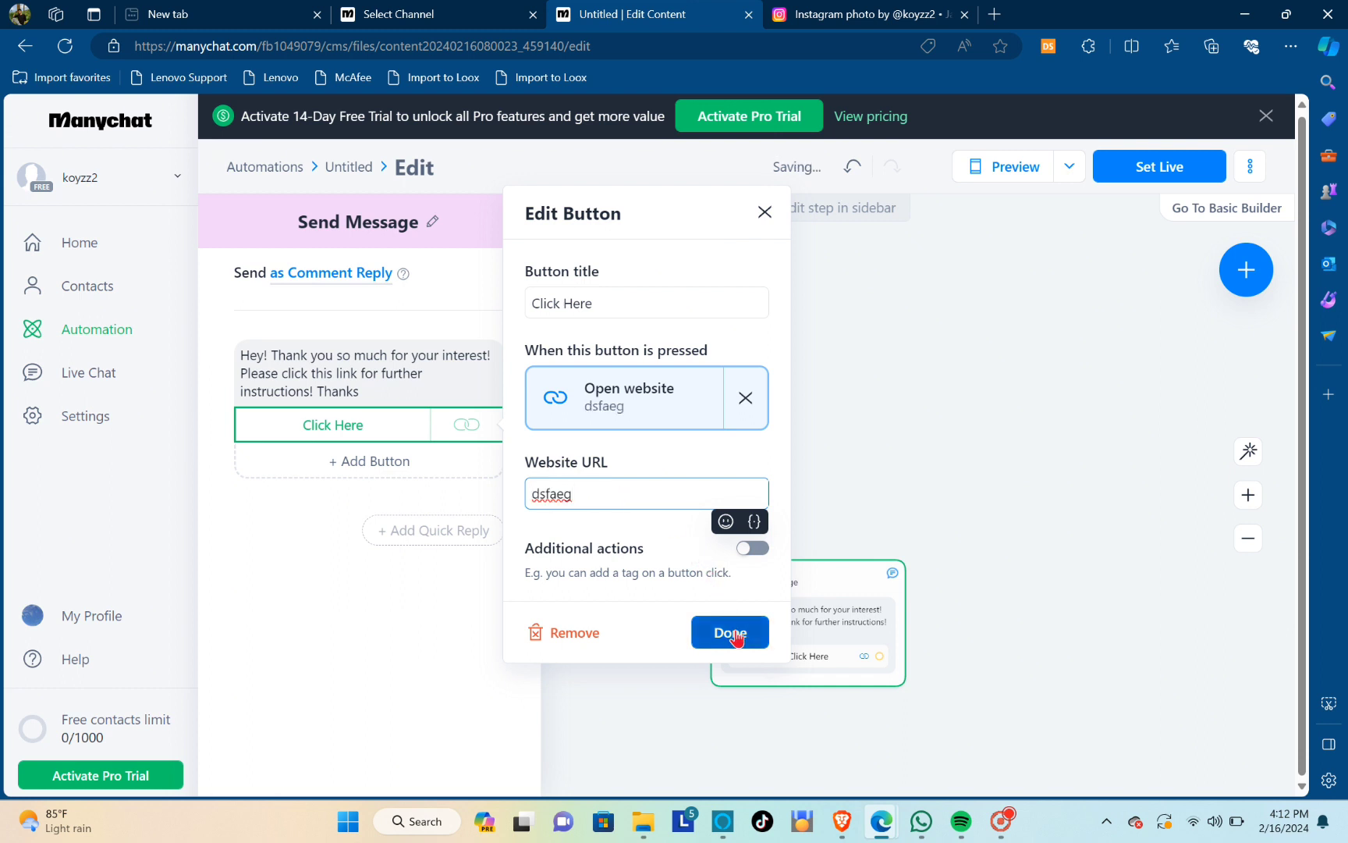
left_click(739, 638)
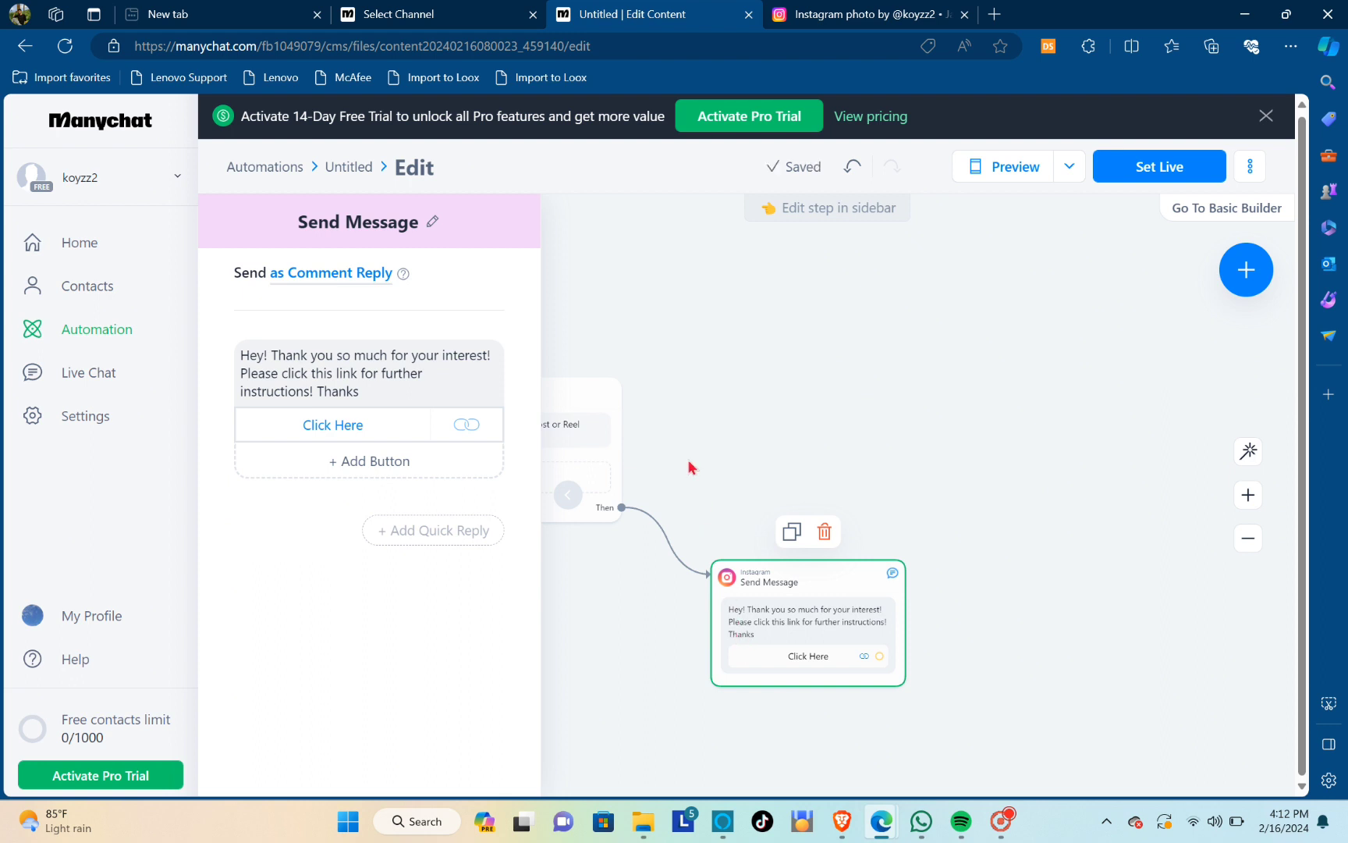
Close the message settings and set the automation live
left_click(700, 333)
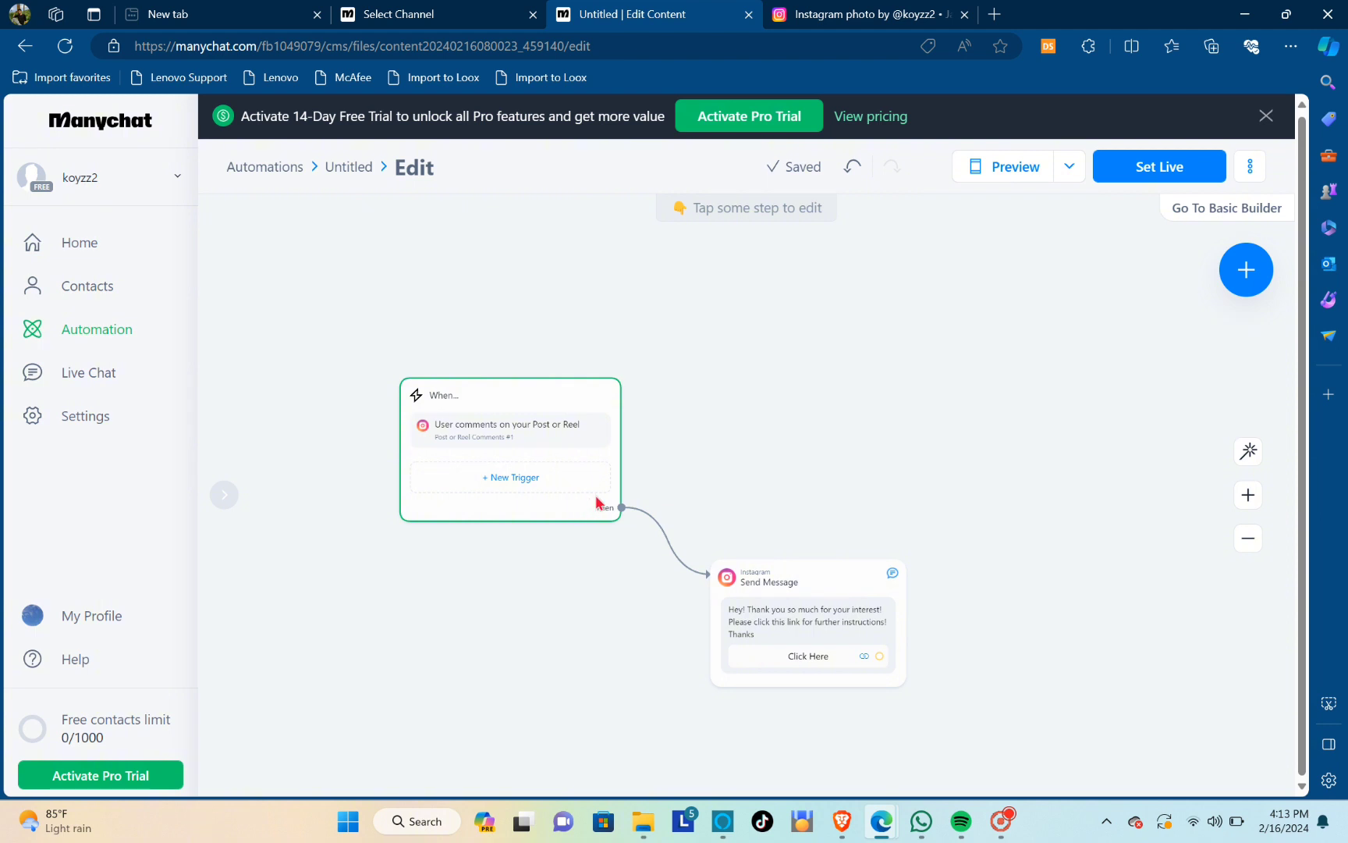
left_click(1124, 179)
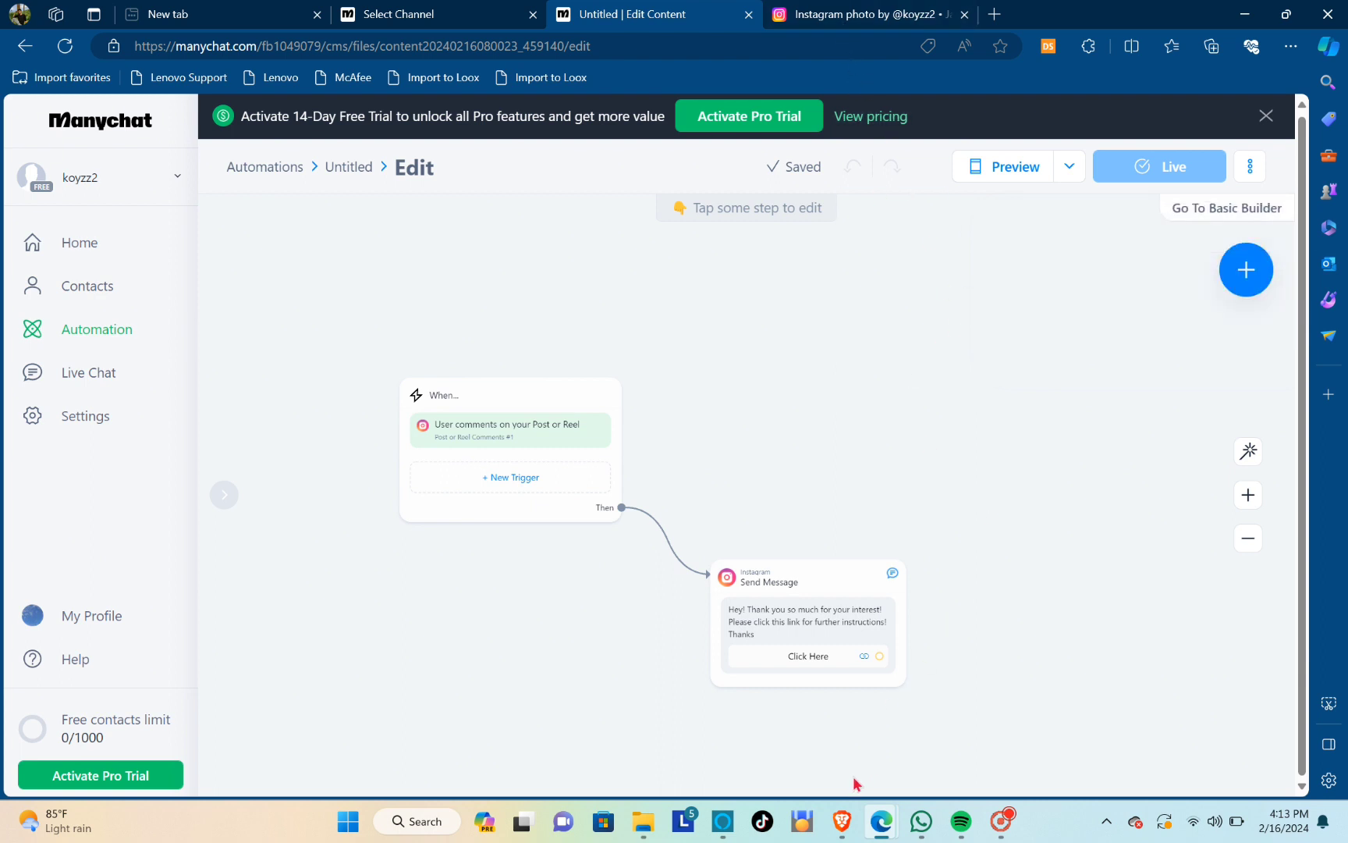
Switch to Instagram in the Brave browser and open the comments of the voucher announcement post
left_click(841, 820)
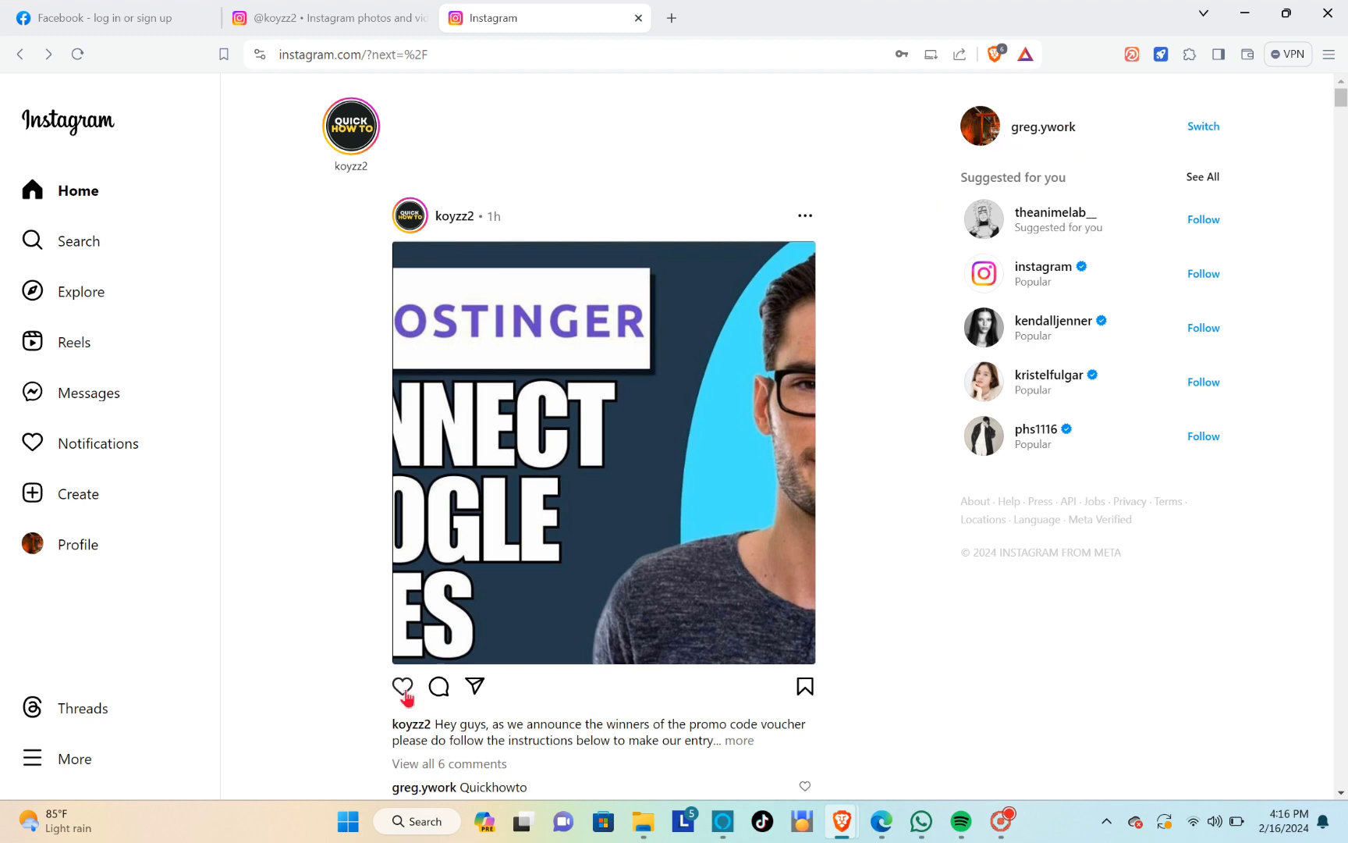
left_click(443, 688)
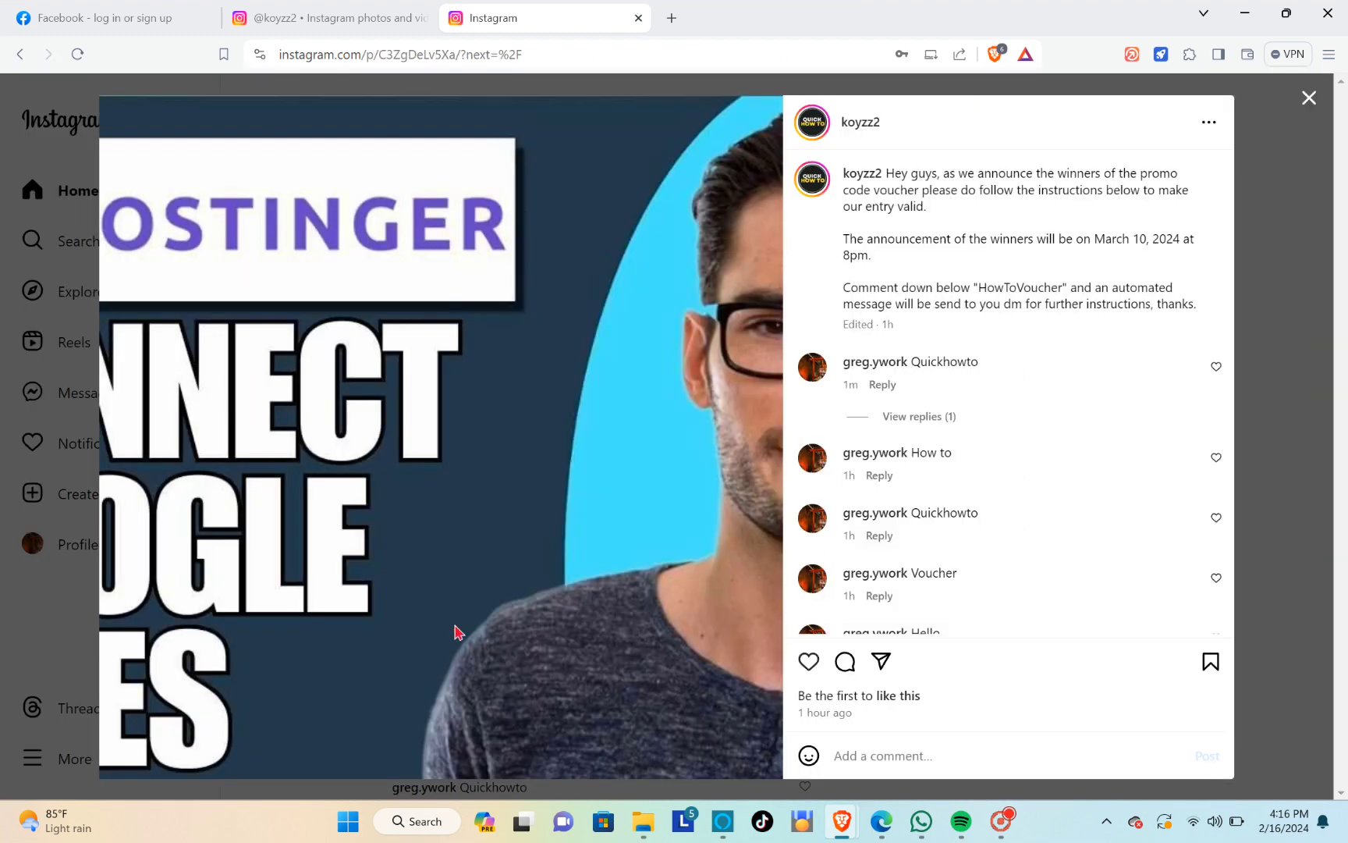
scroll(936, 296, "down", 1)
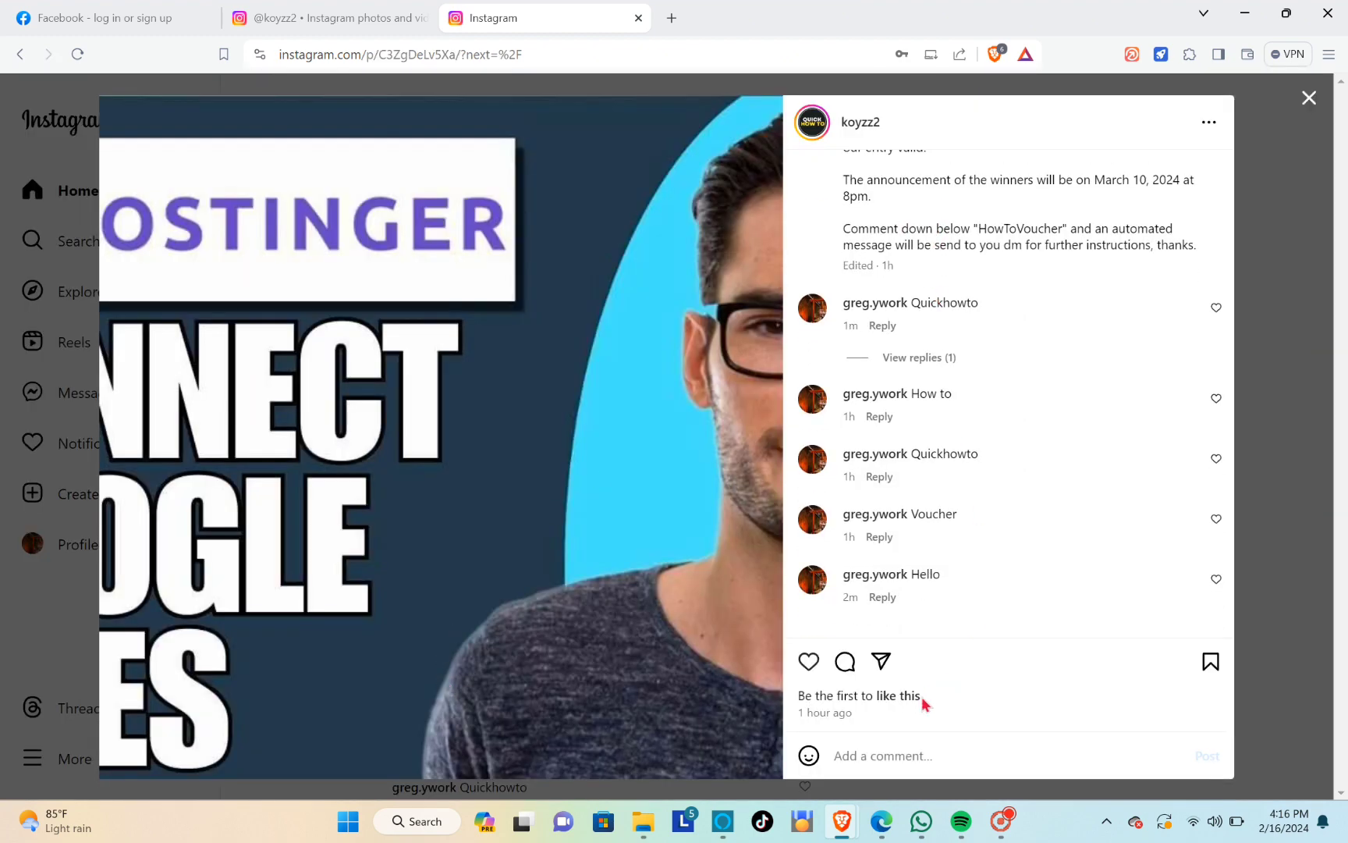
Post the comment "Im interested! Voucher" on the voucher announcement post
left_click(901, 754)
key("Caps_Lock")
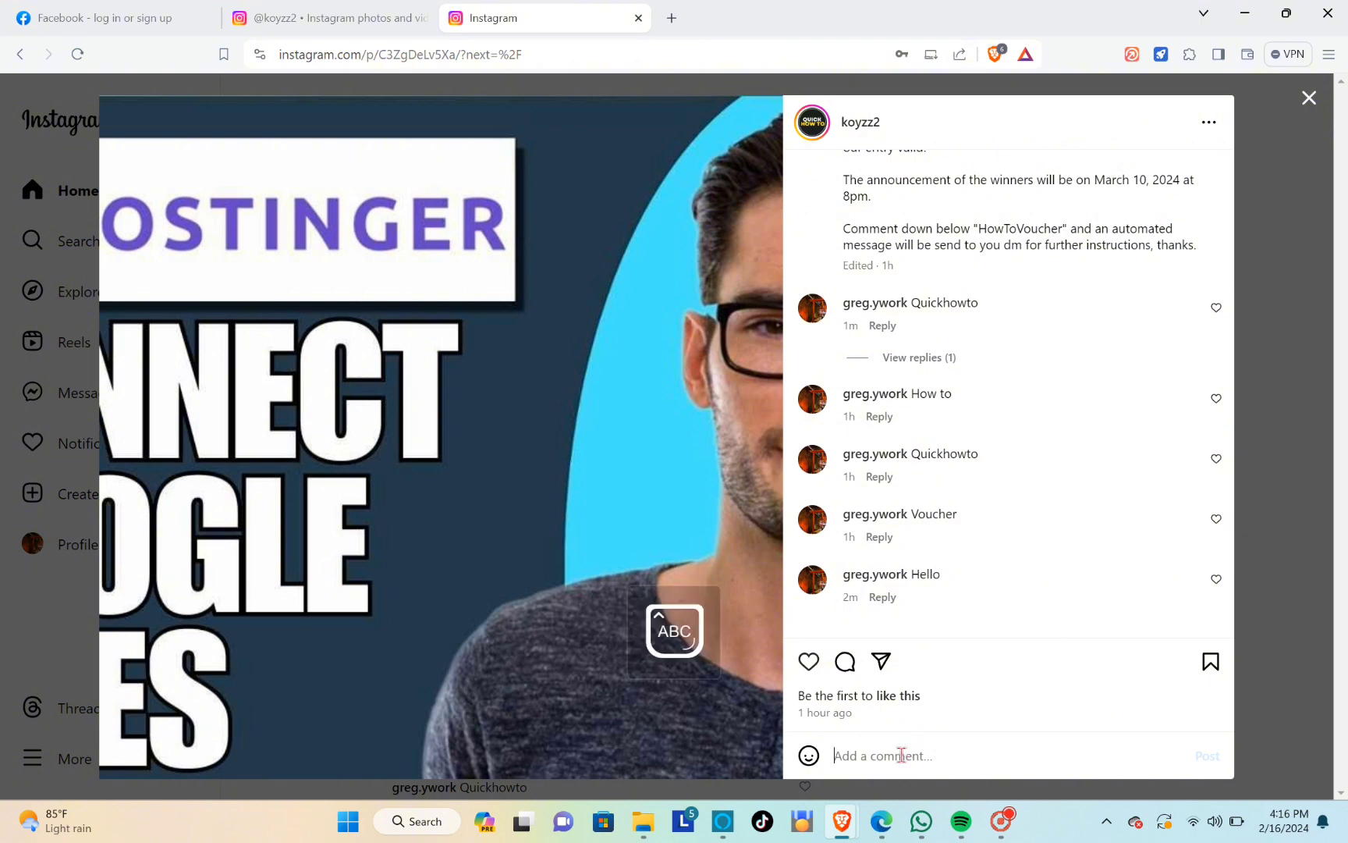
type("I")
key("Caps_Lock")
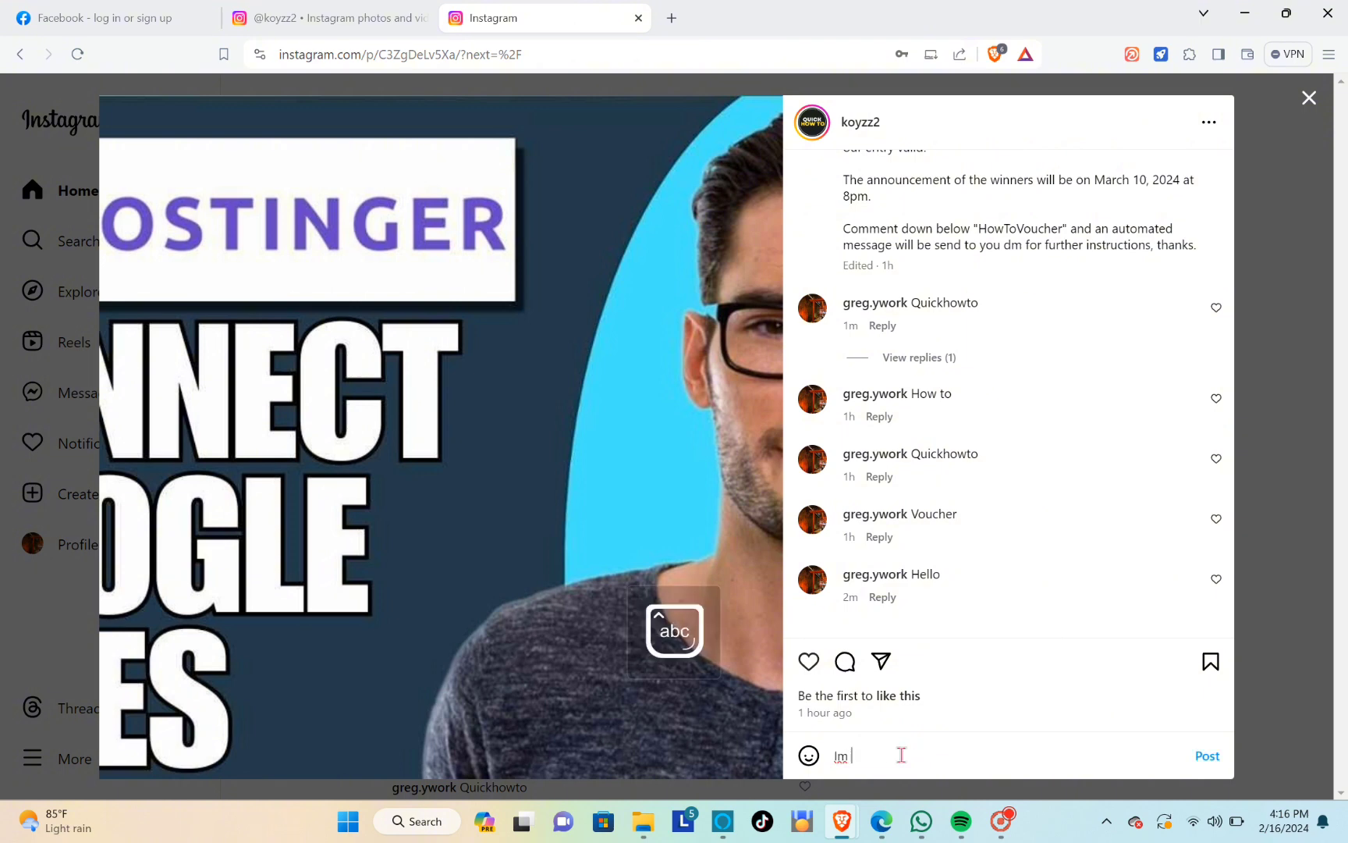
type("m interested!")
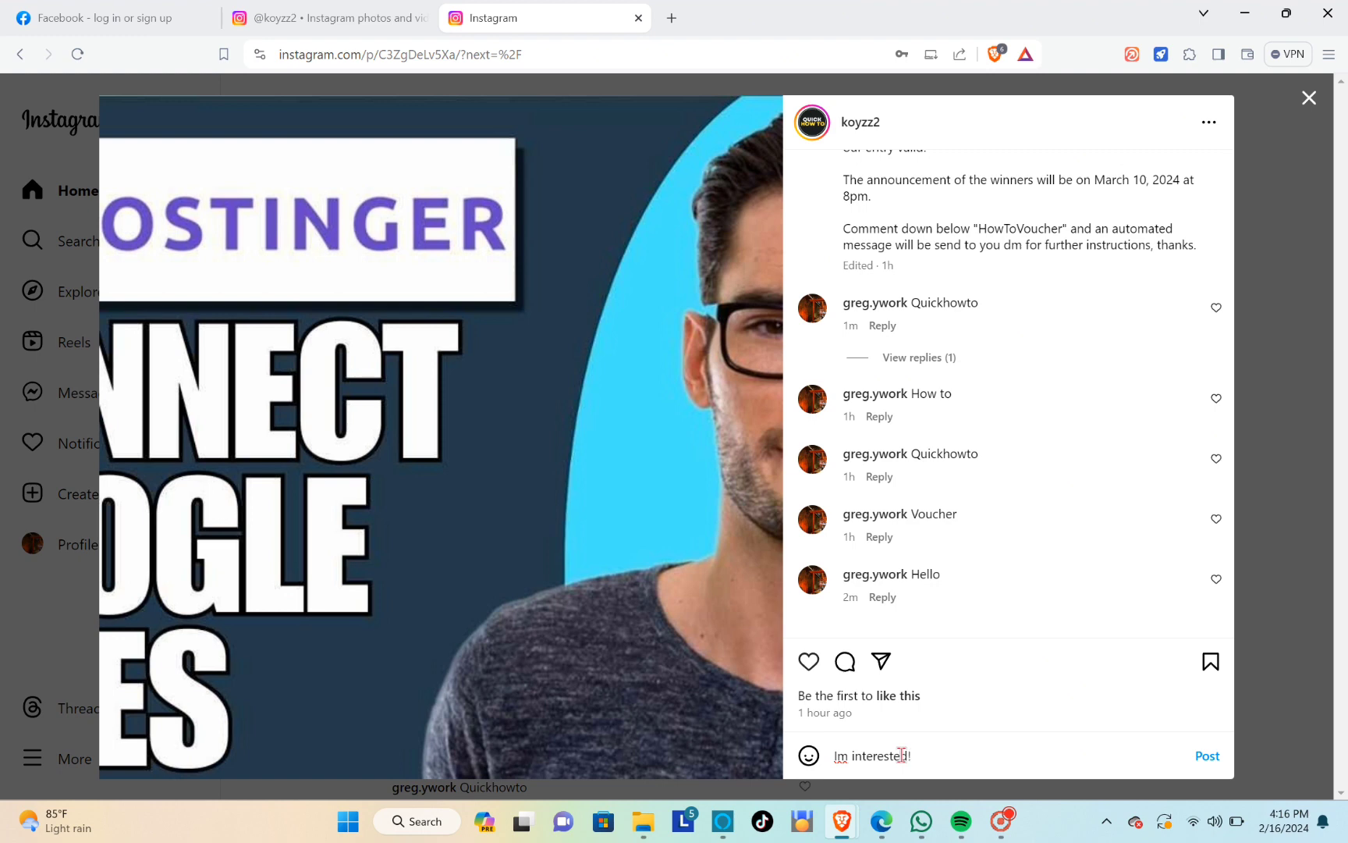
key("Caps_Lock")
type("V")
key("Caps_Lock")
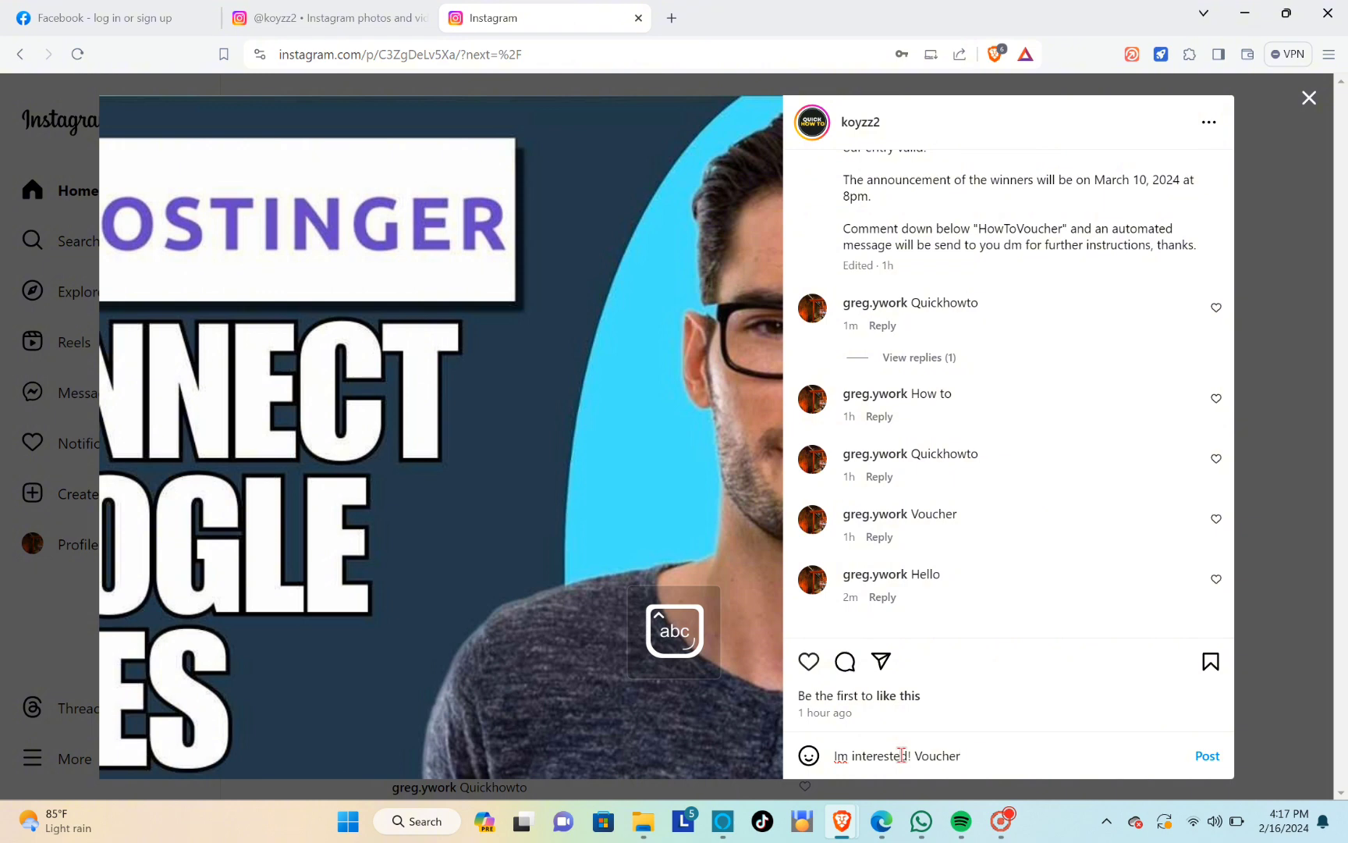
type("oucher")
key("Return")
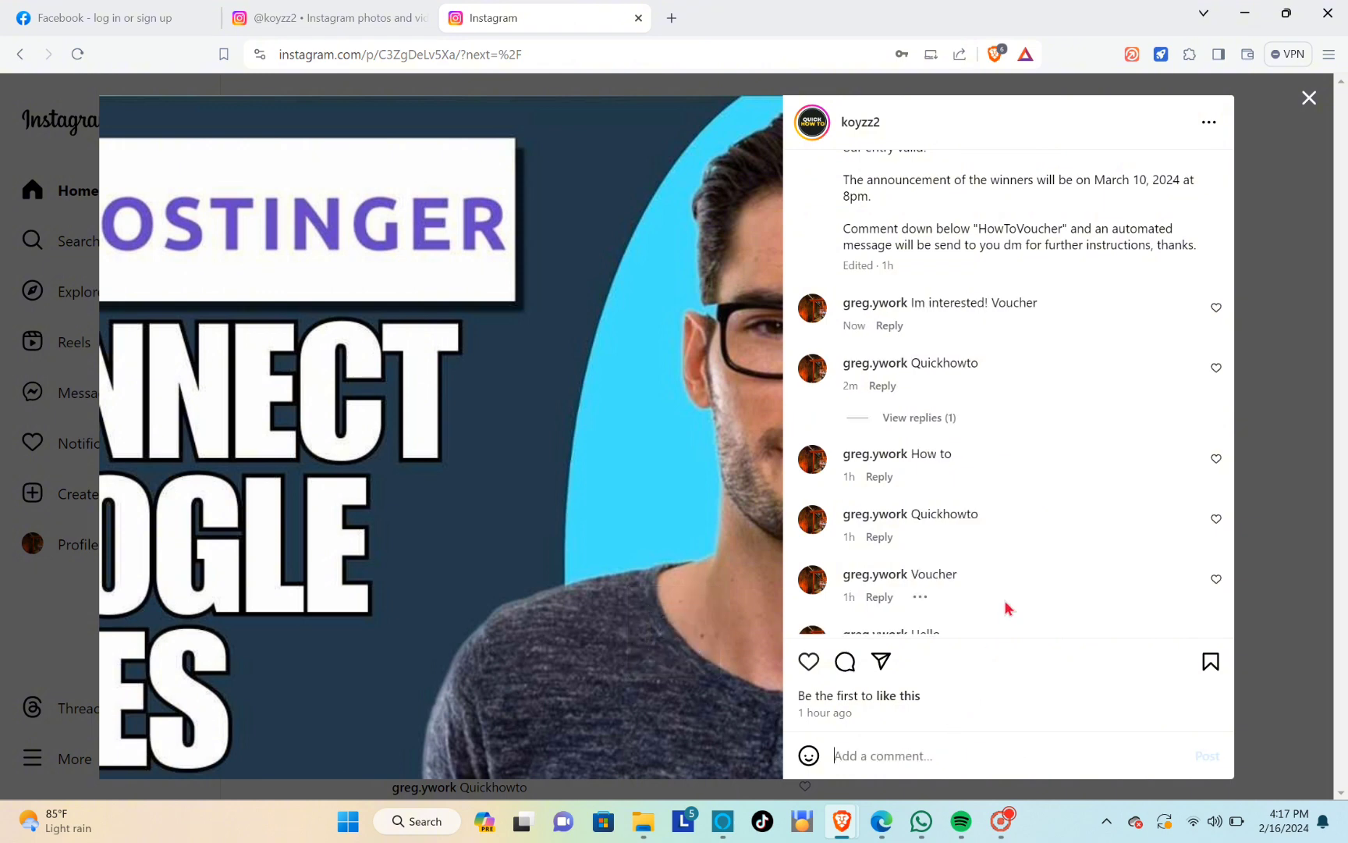
Close the post, refresh the home feed and open the direct-message conversation with the Quick How To account
mouse_move(967, 320)
left_click(1207, 125)
left_click(1284, 192)
left_click(1308, 99)
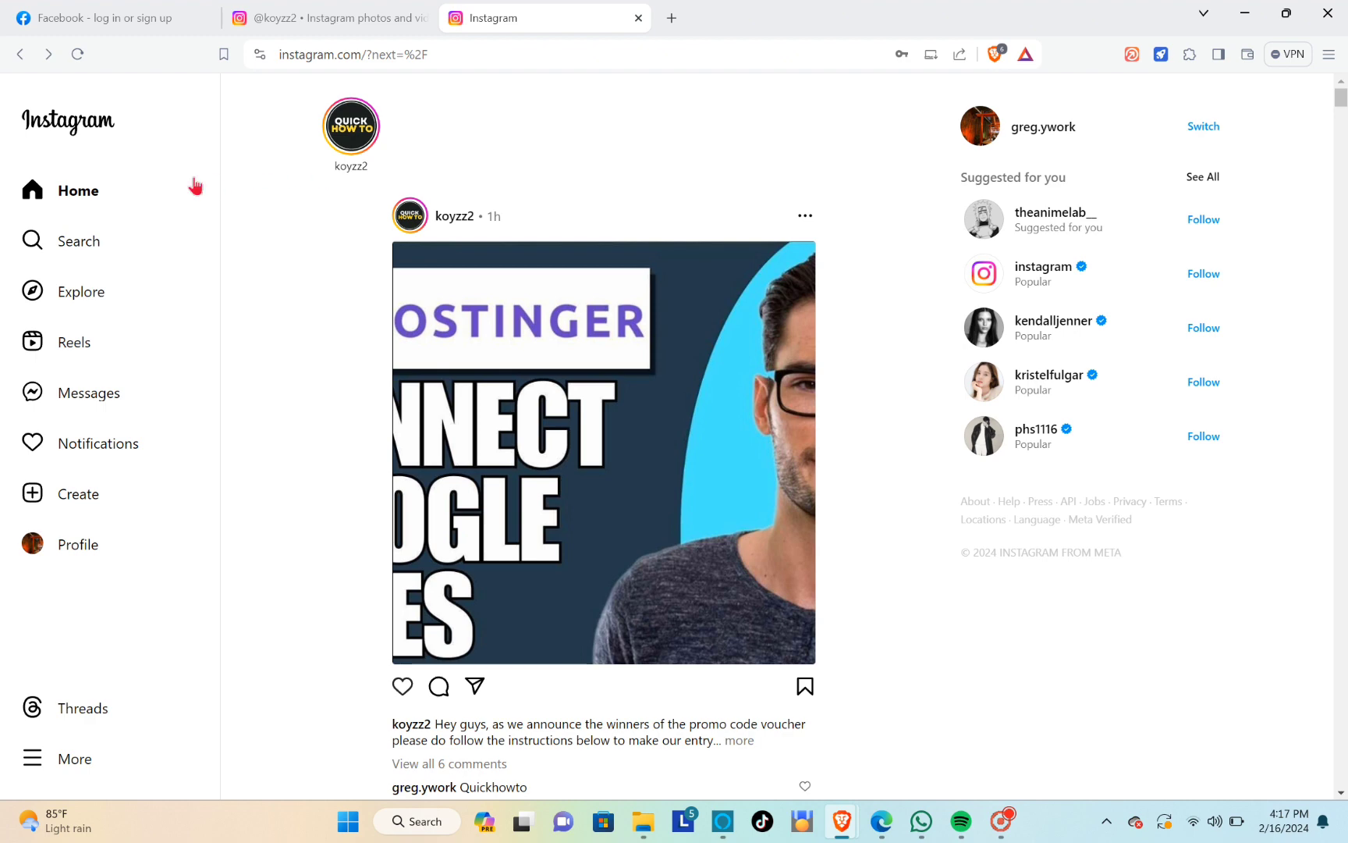
left_click(102, 204)
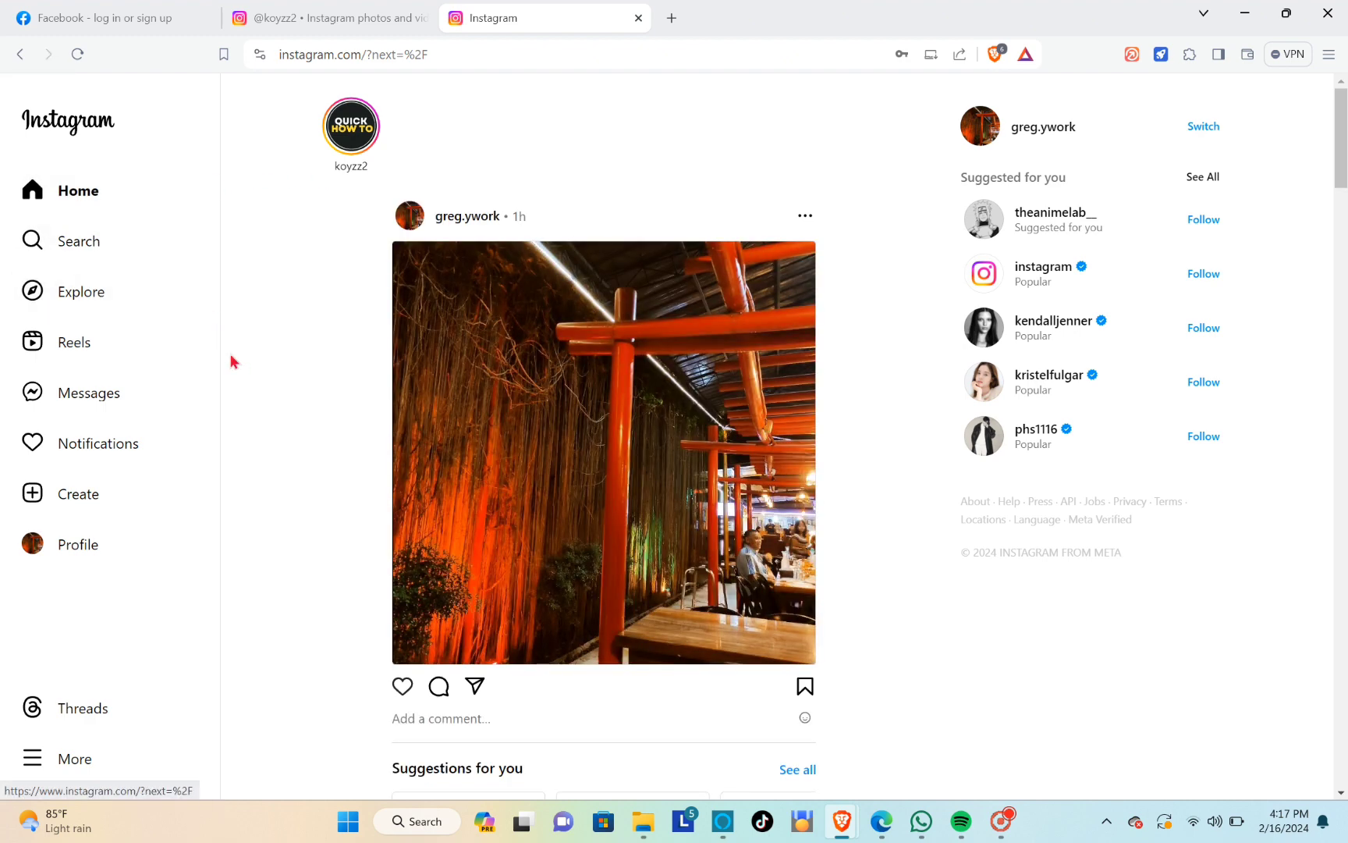
left_click(112, 393)
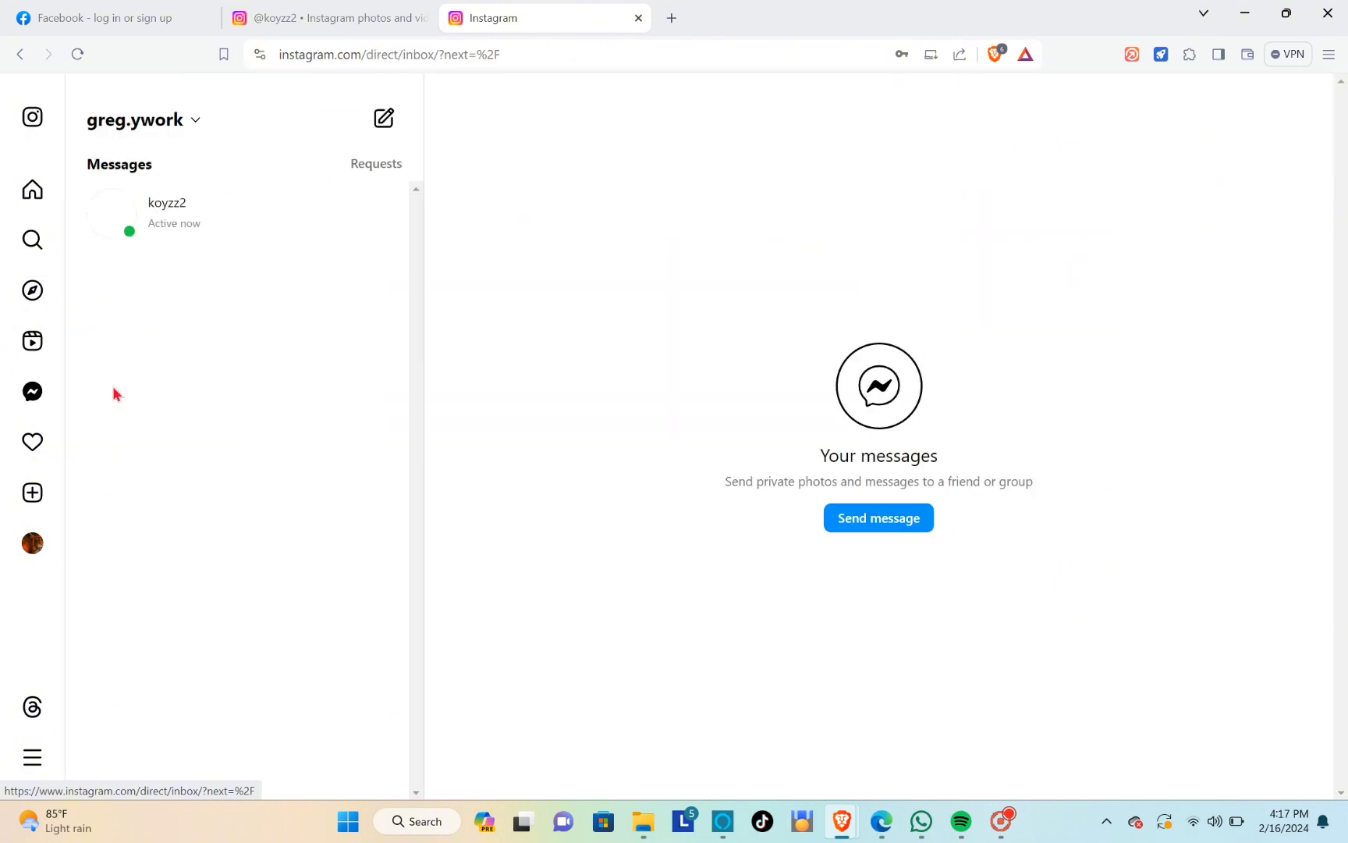
left_click(207, 228)
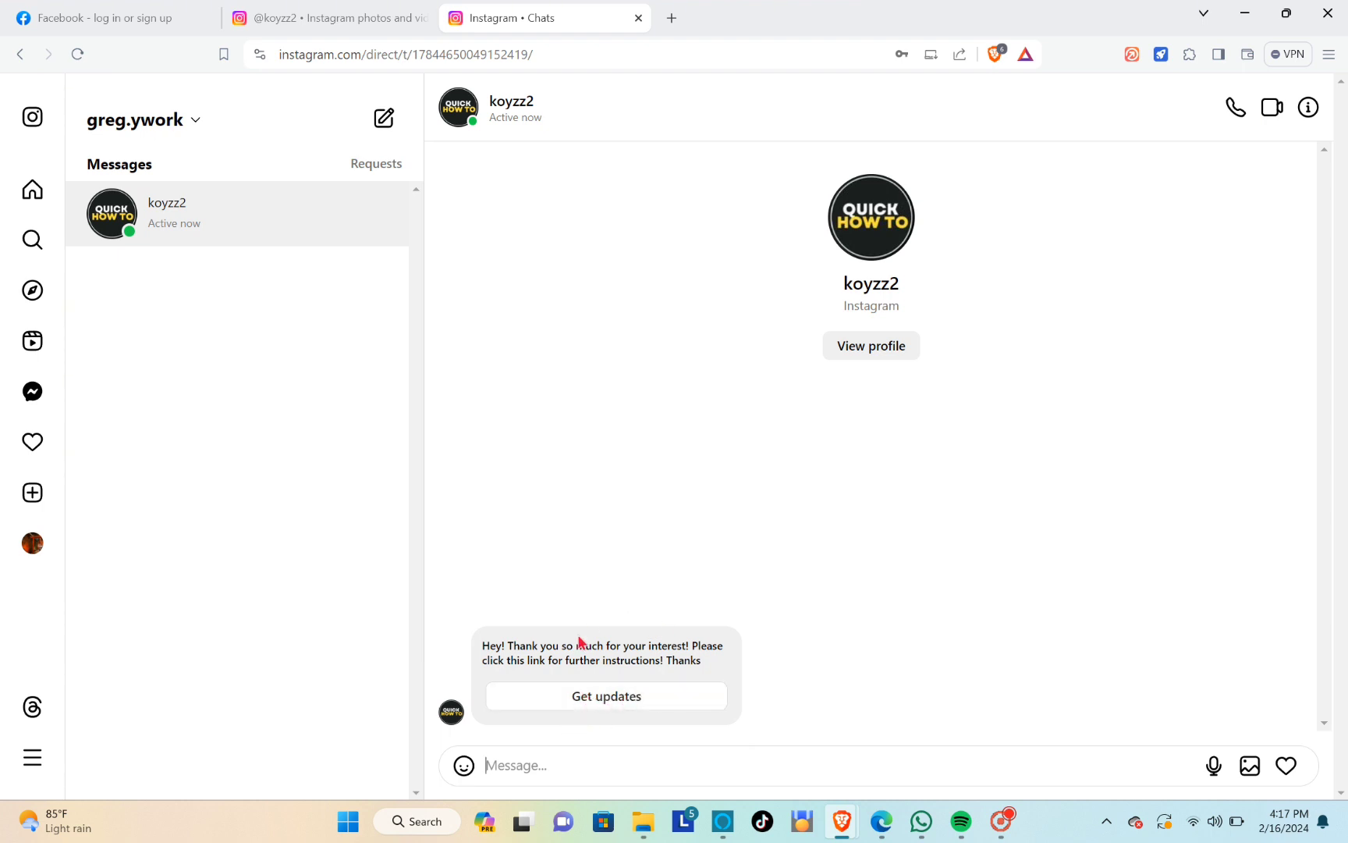
Check the notifications, return to the home feed and reopen the Quick How To conversation to look for the automated message
left_click(32, 442)
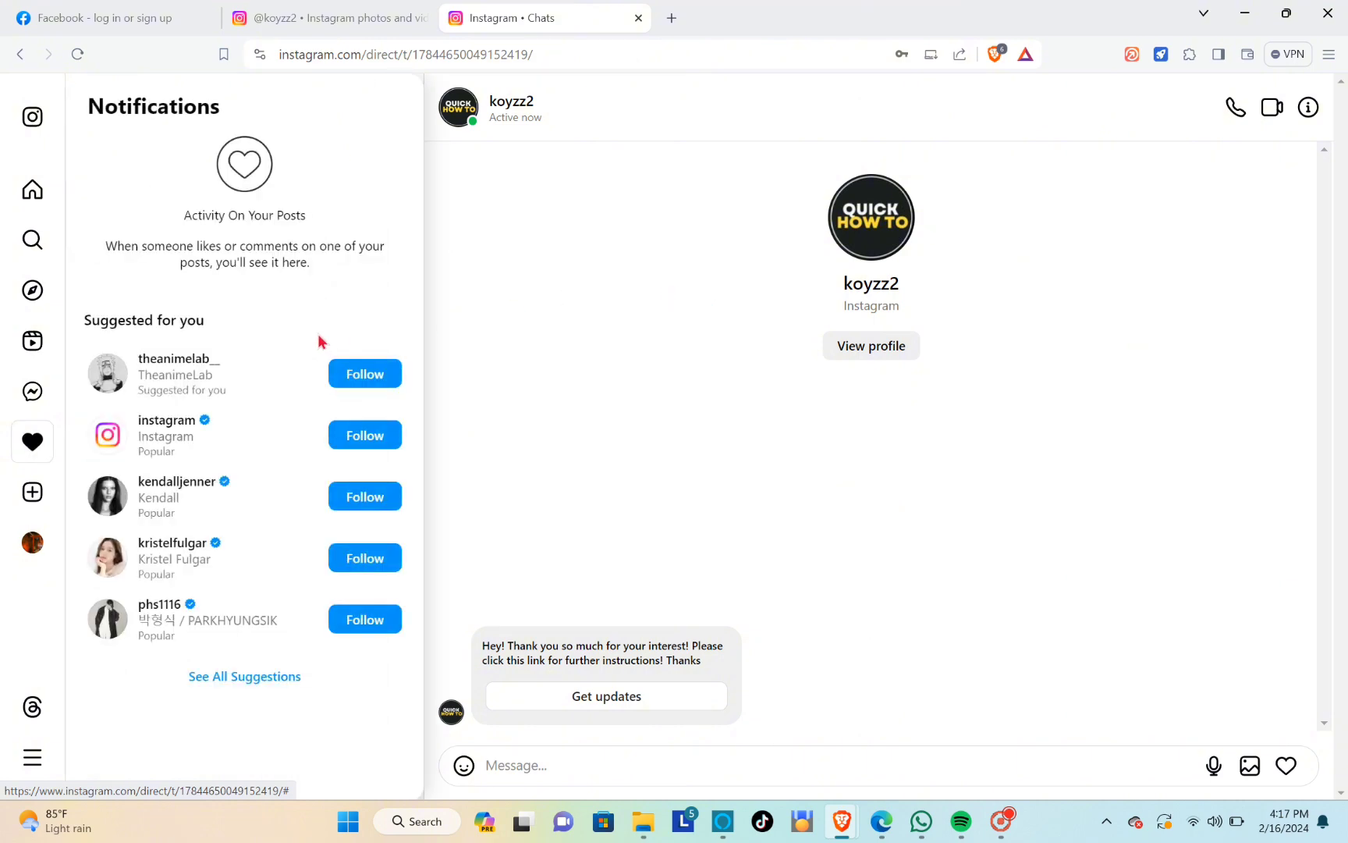
left_click(438, 261)
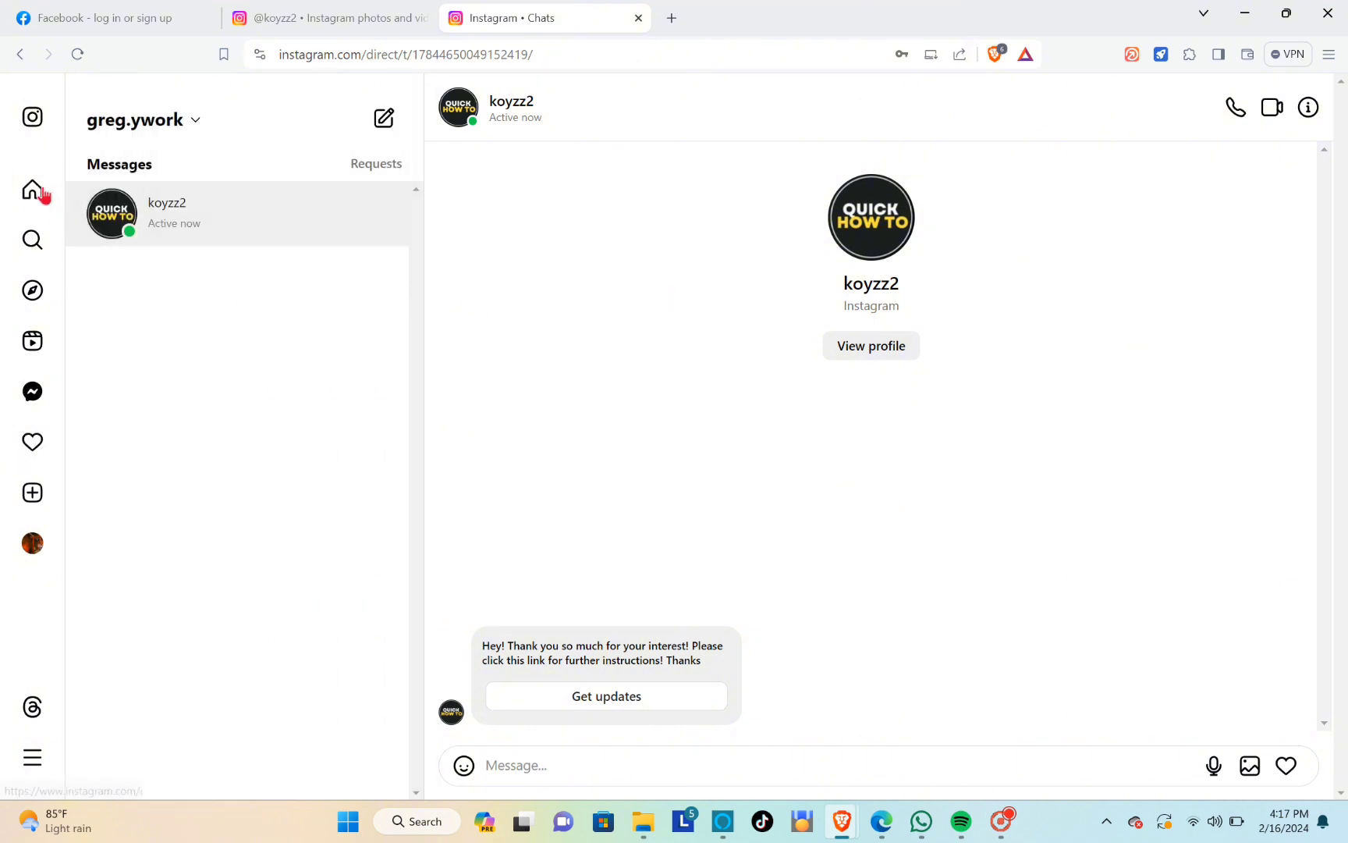
left_click(35, 193)
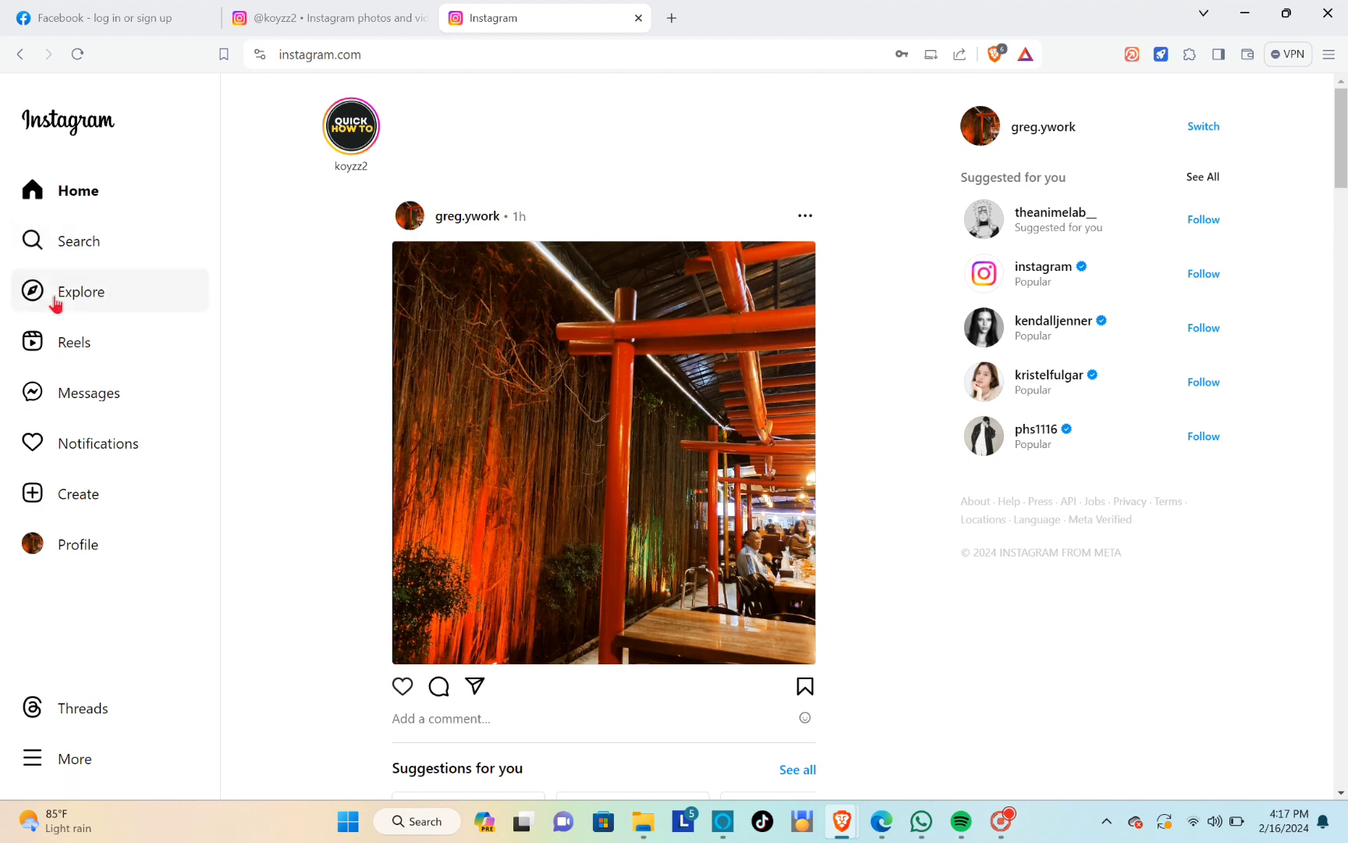
left_click(100, 415)
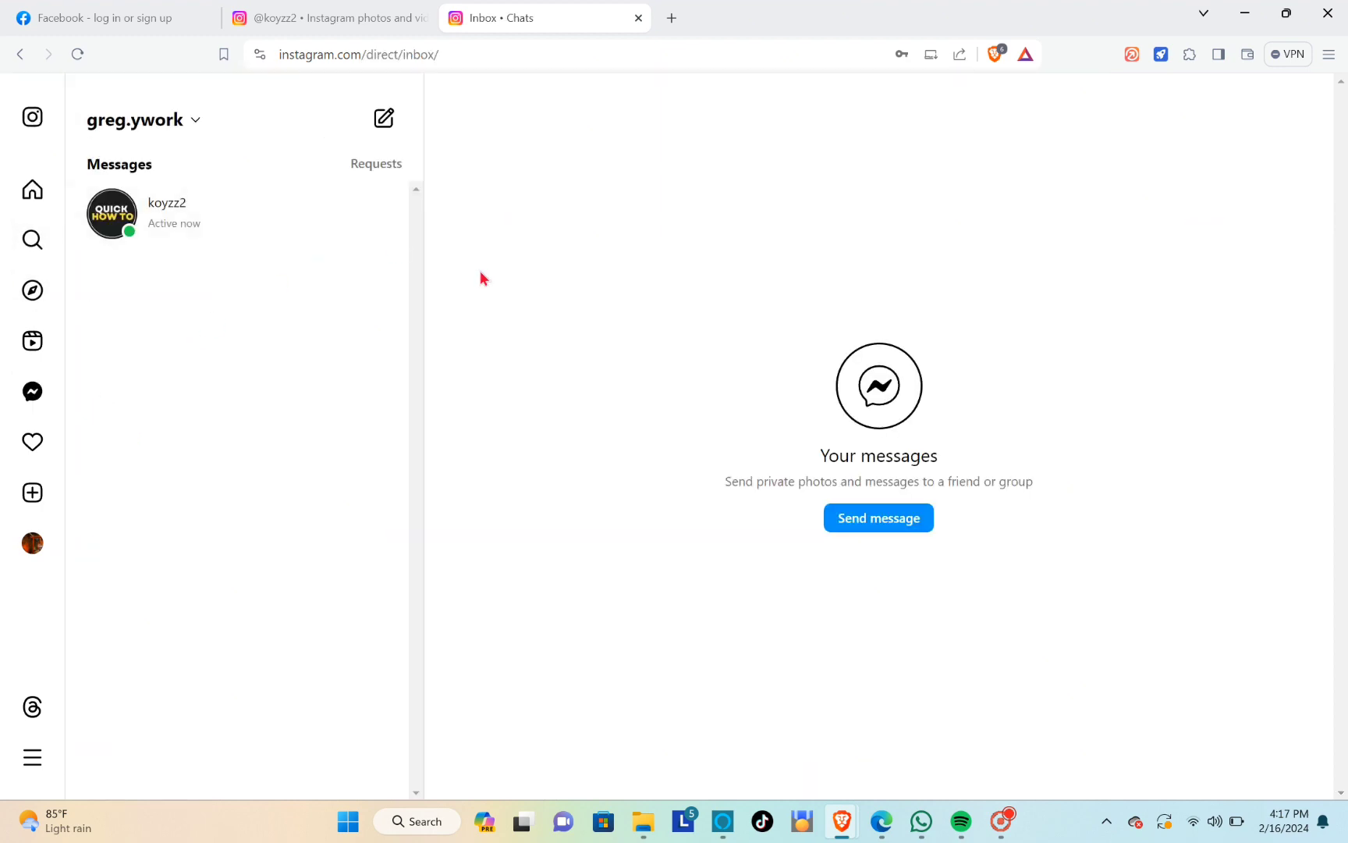
left_click(275, 213)
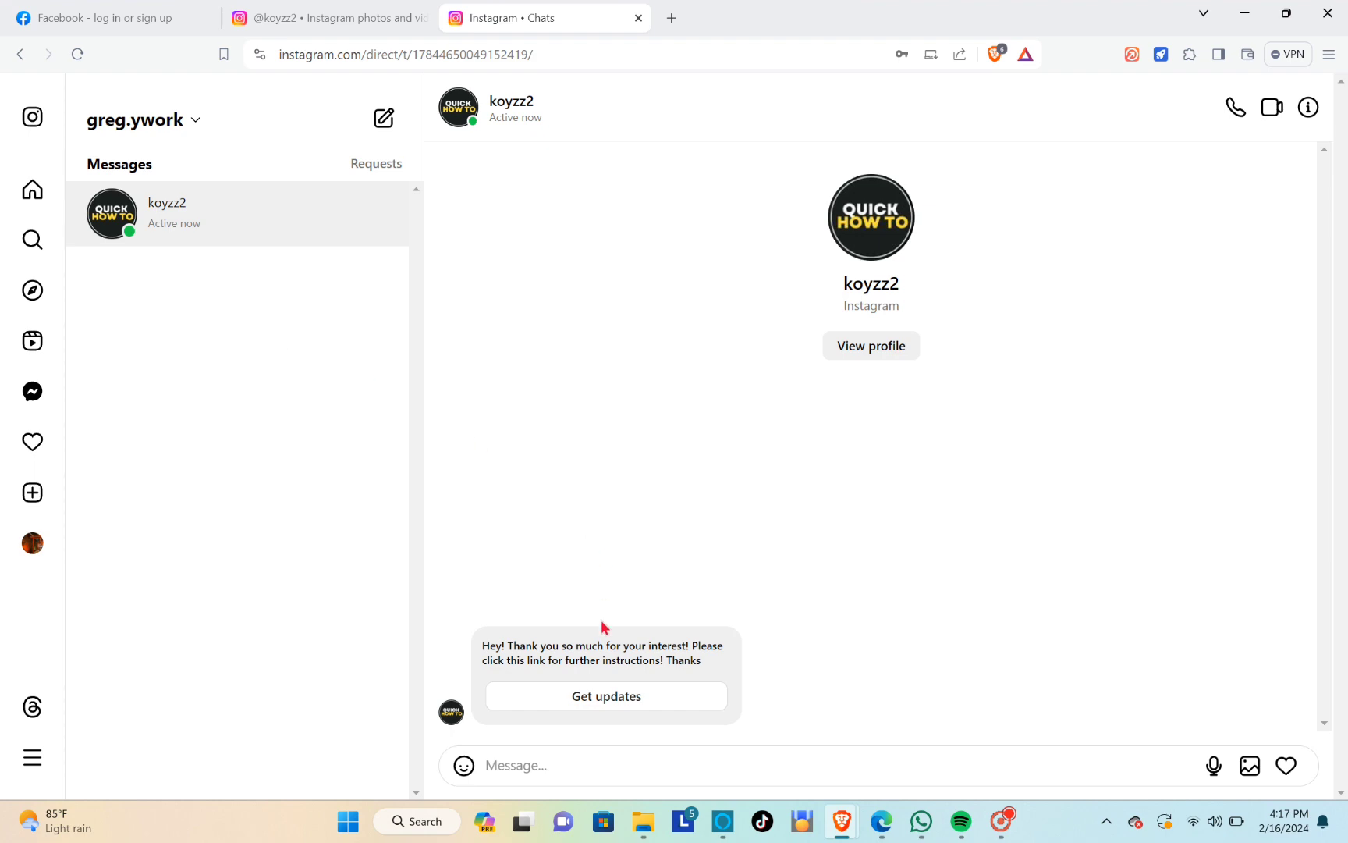
Open the voucher post from the Quick How To profile, check its comments for automated replies, and close it
left_click(866, 351)
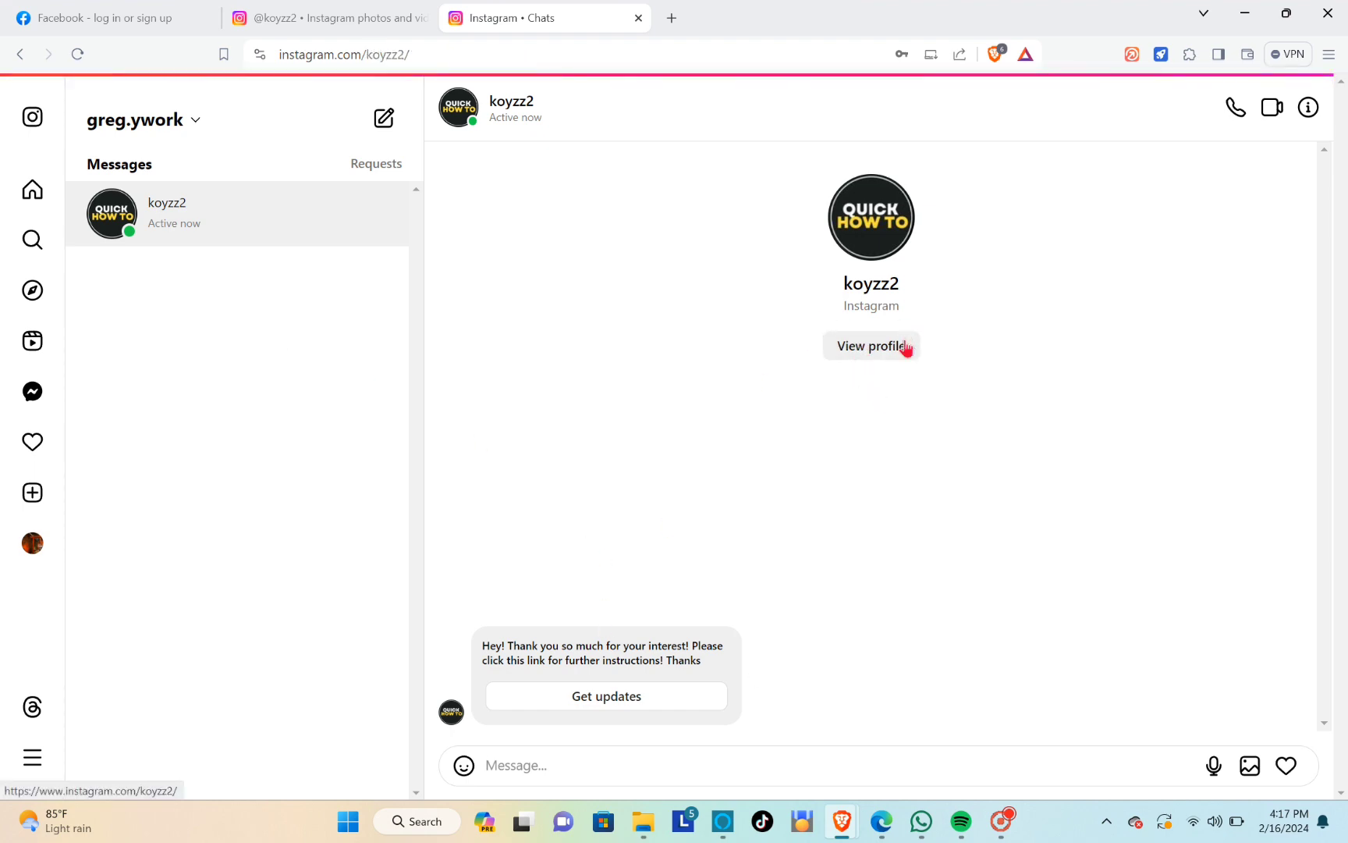
left_click(583, 378)
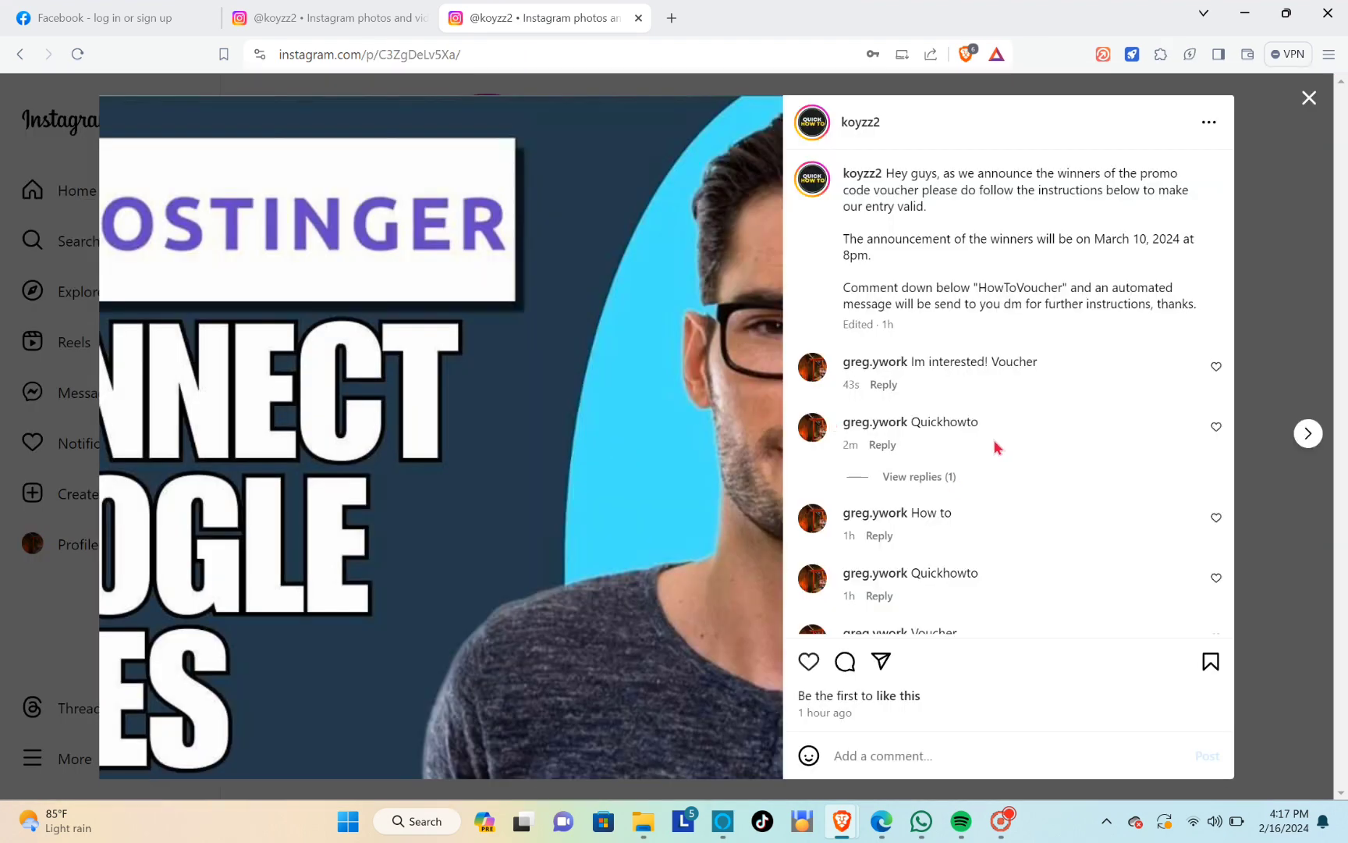
scroll(971, 438, "down", 1)
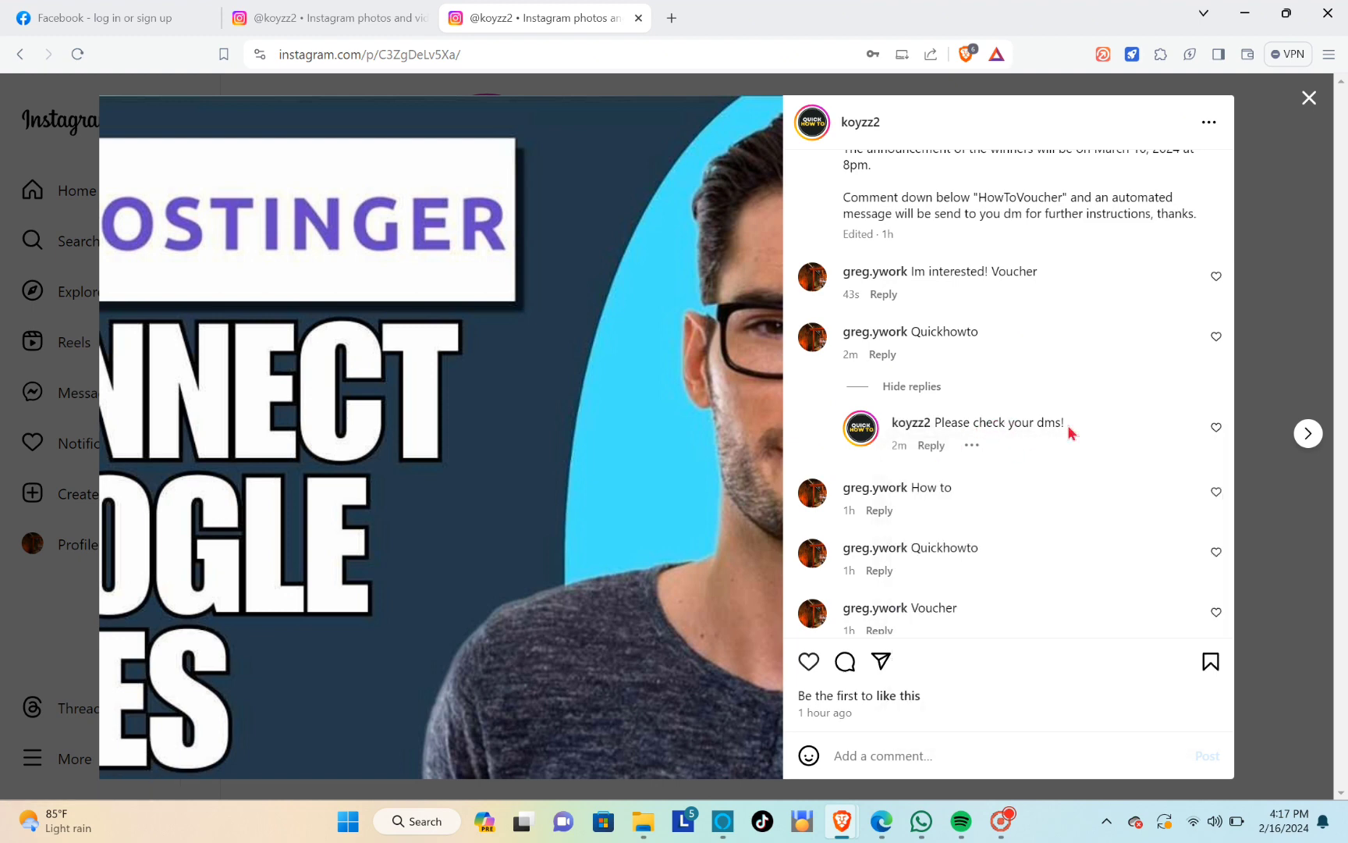
left_click(1309, 98)
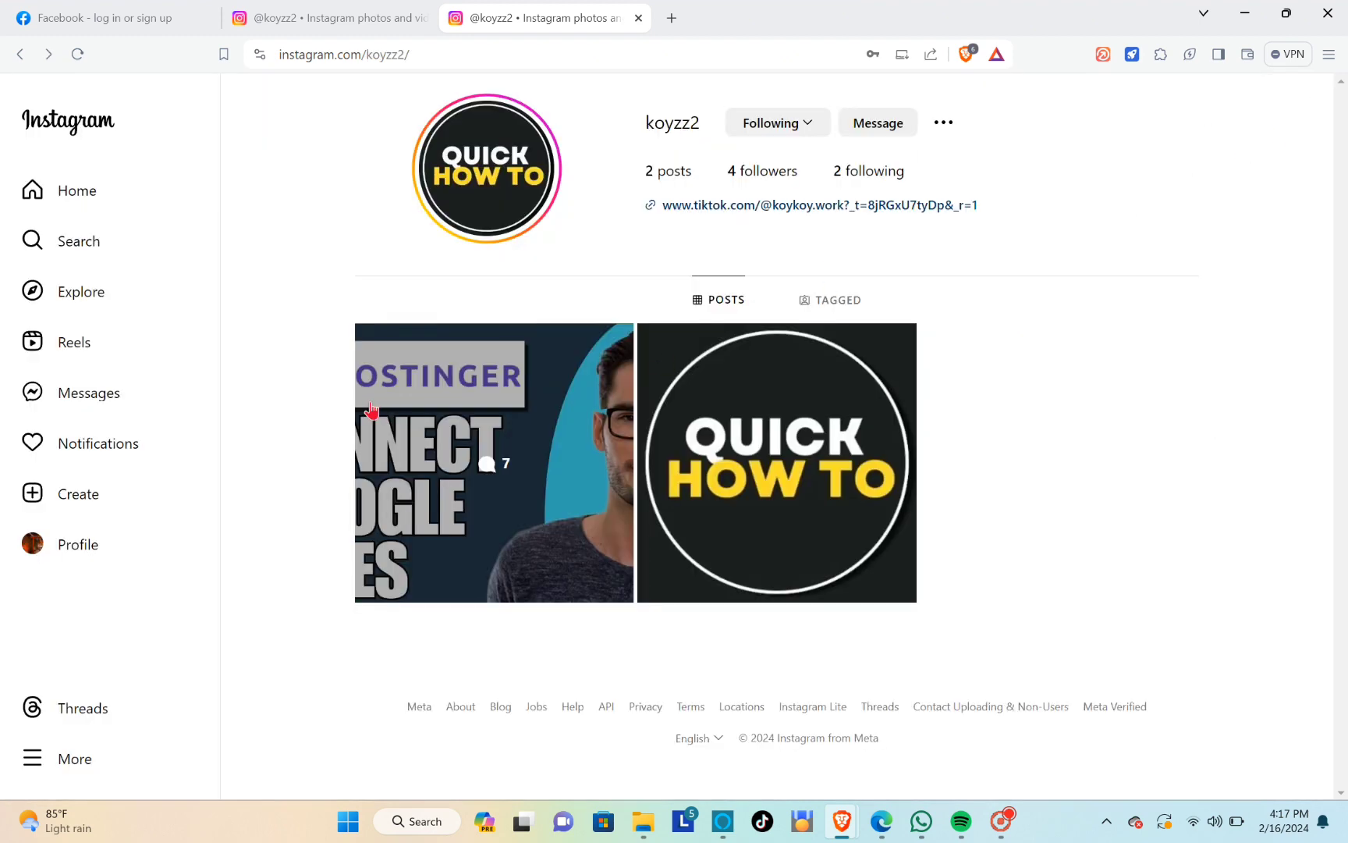
Reload the message inbox and open the Quick How To conversation to examine the automated message
left_click(69, 403)
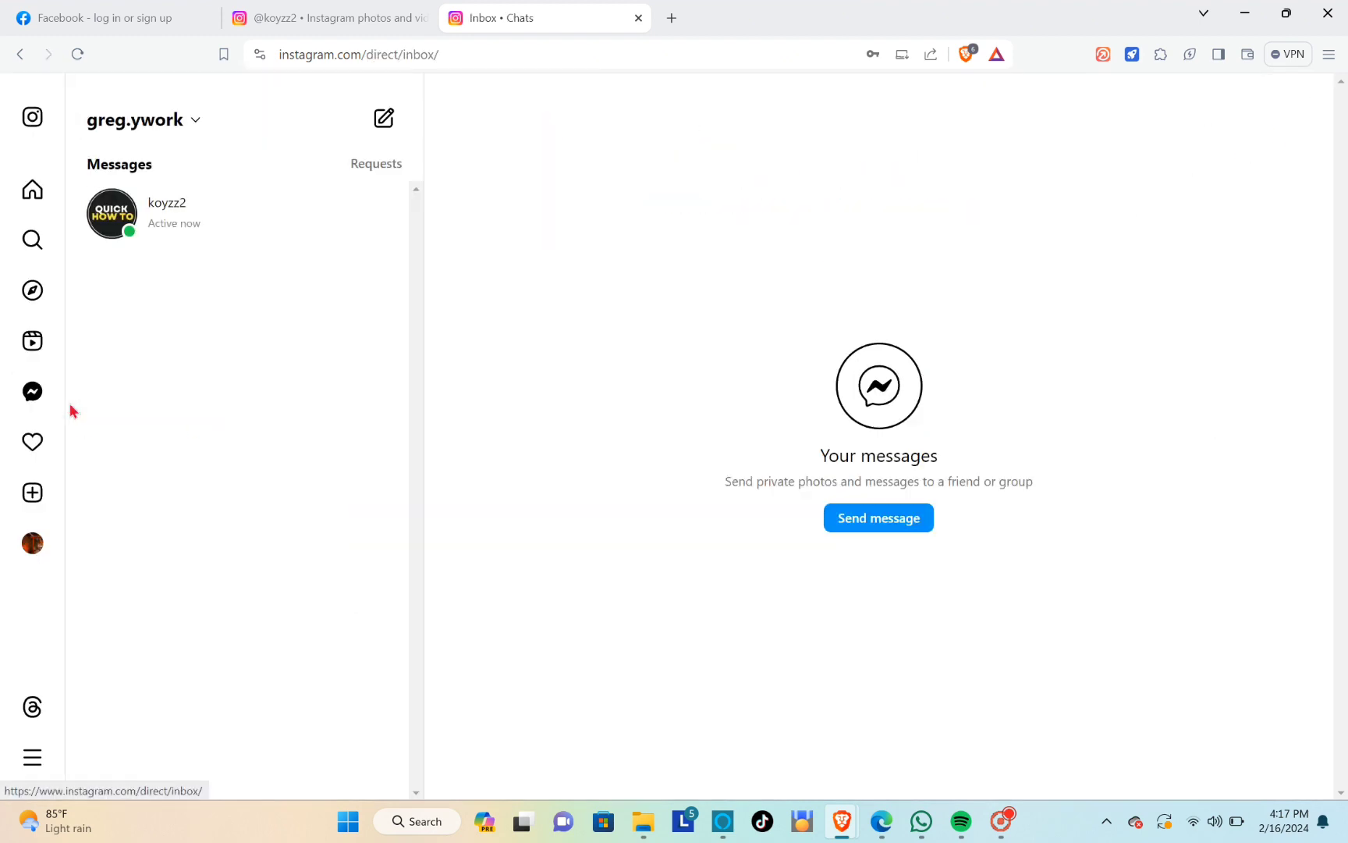
left_click(77, 54)
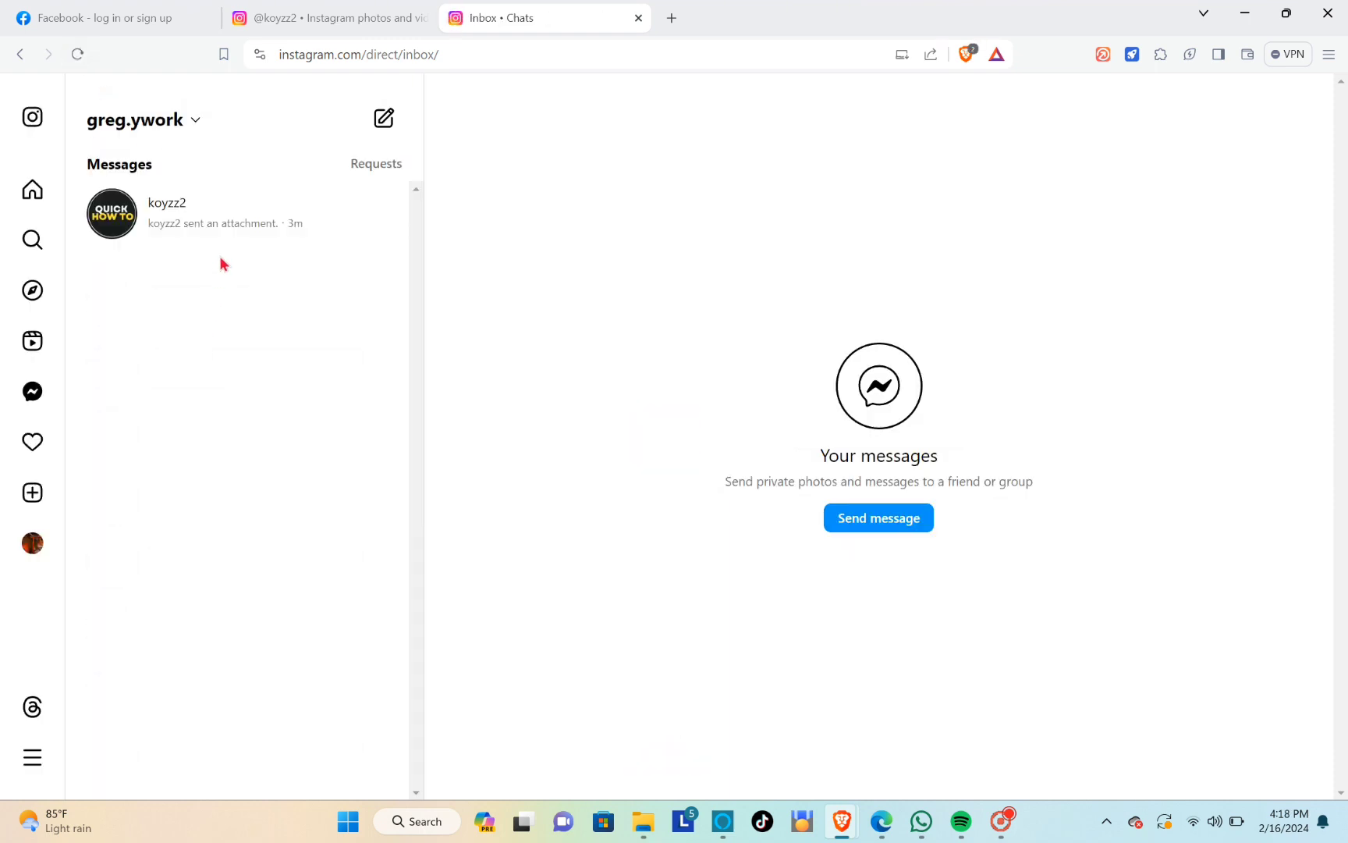
left_click(236, 232)
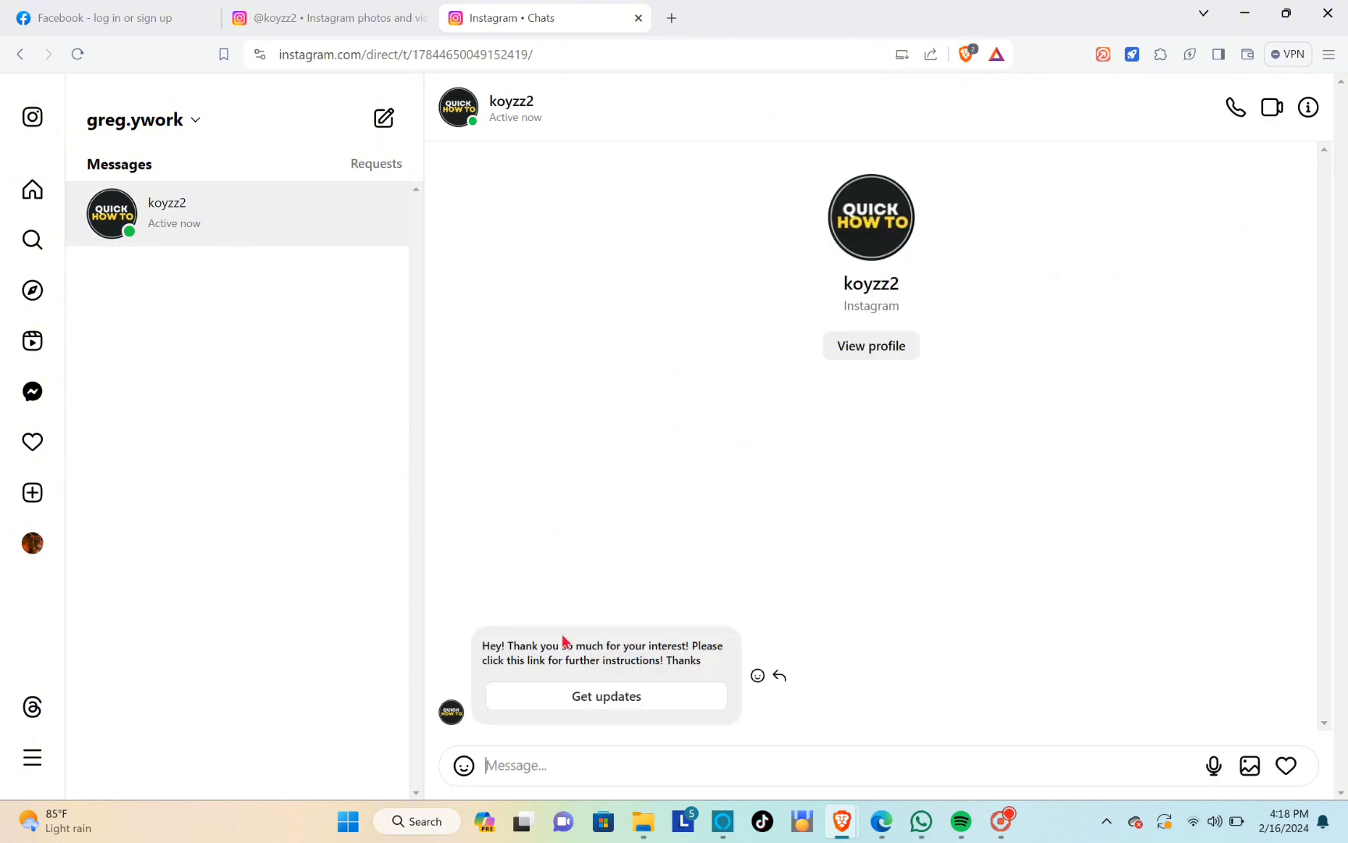